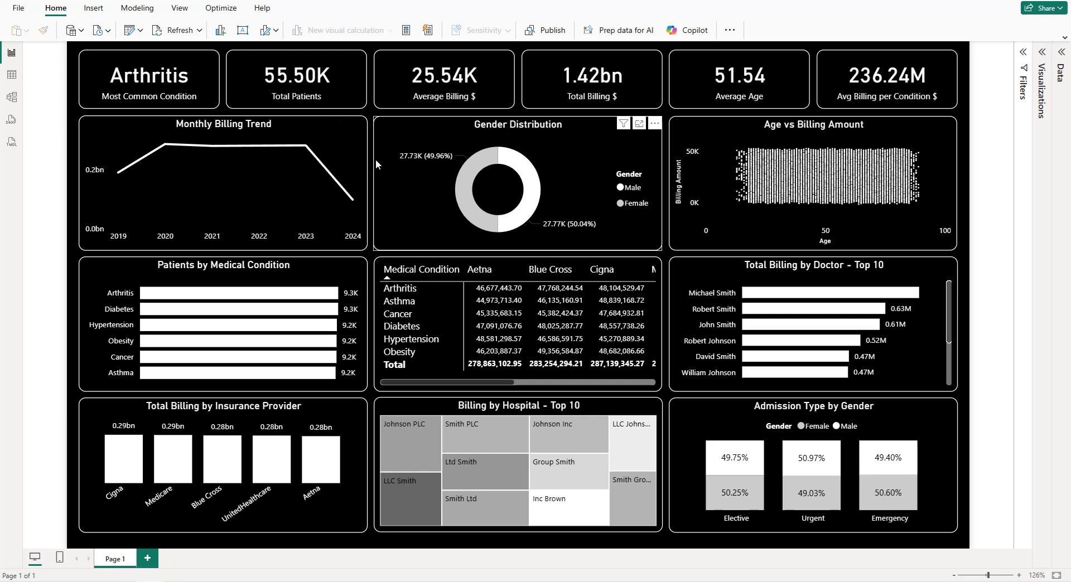
# - Switch to the browser showing Kaggle's Healthcare Dataset page and point out its web address
pyautogui.moveTo(326, 272)
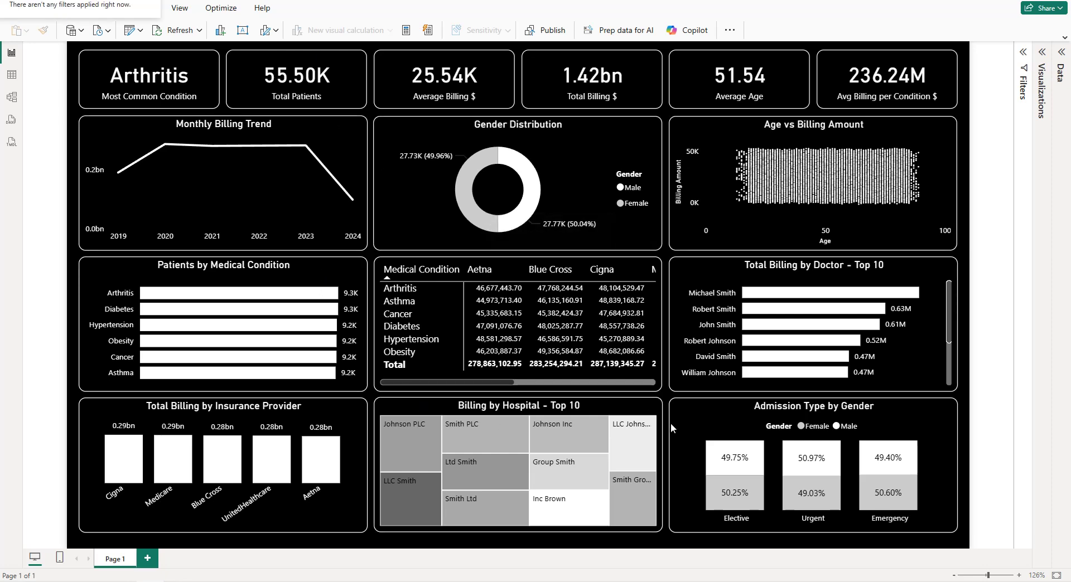
pyautogui.hotkey('alt', 'Tab')
pyautogui.click(284, 16)
pyautogui.click(284, 16)
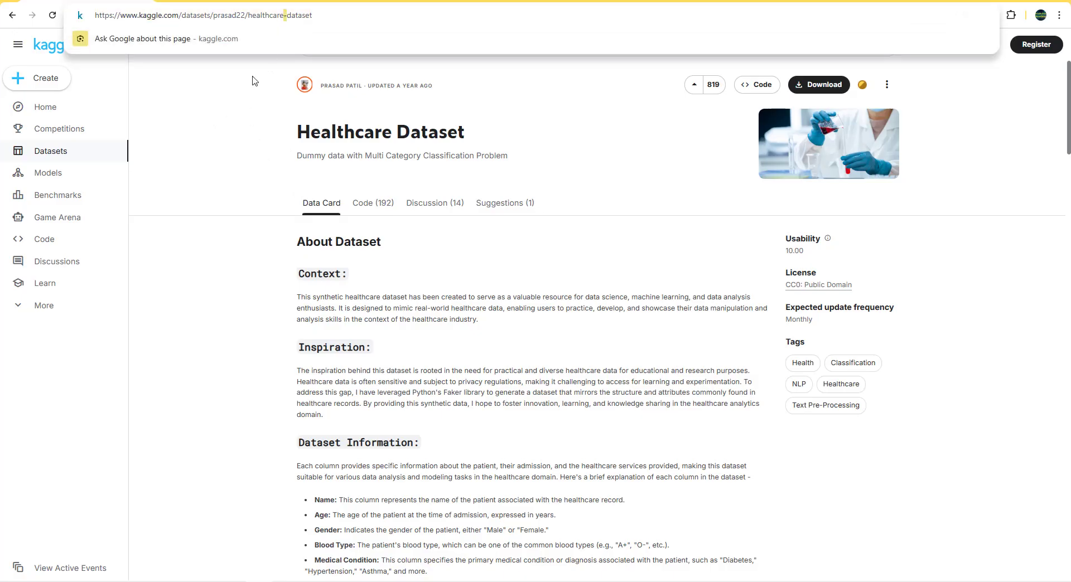
pyautogui.click(234, 106)
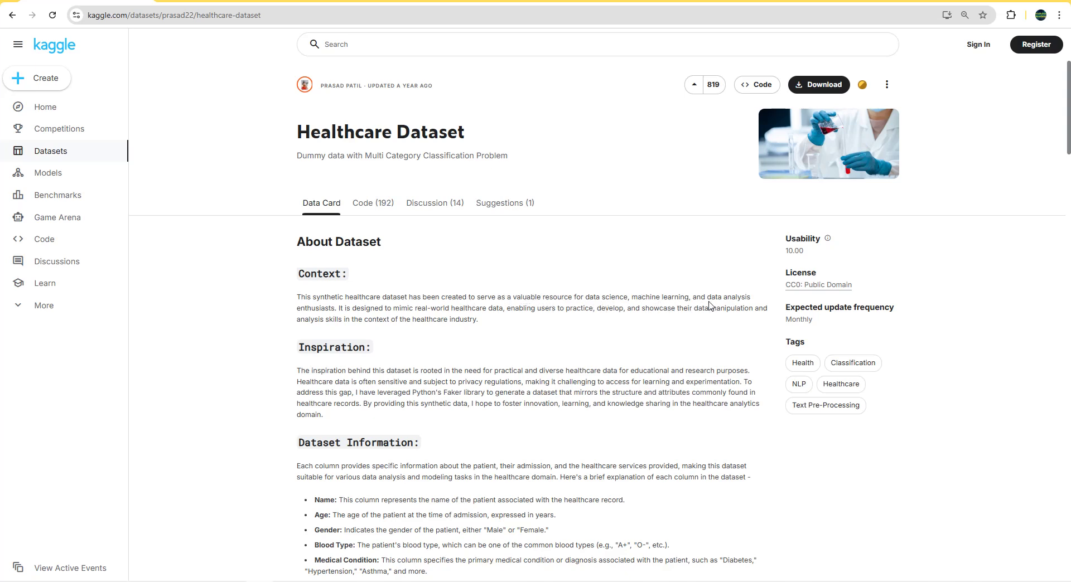
# - Examine the Healthcare Dataset's inspiration text, column descriptions and usage scenarios on Kaggle
pyautogui.scroll(-1, 362, 318)
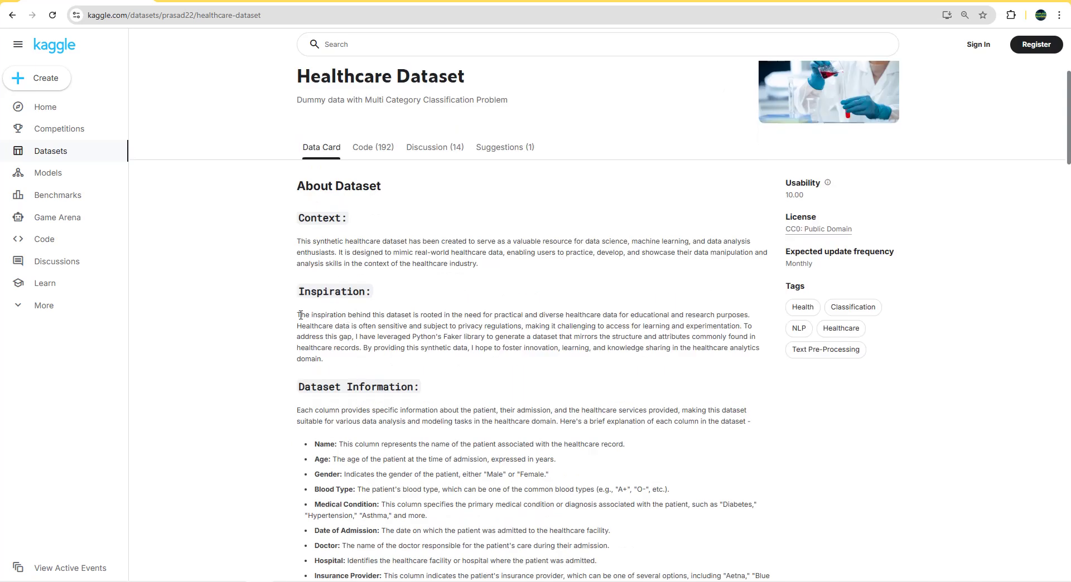
pyautogui.moveTo(299, 315); pyautogui.dragTo(711, 314)
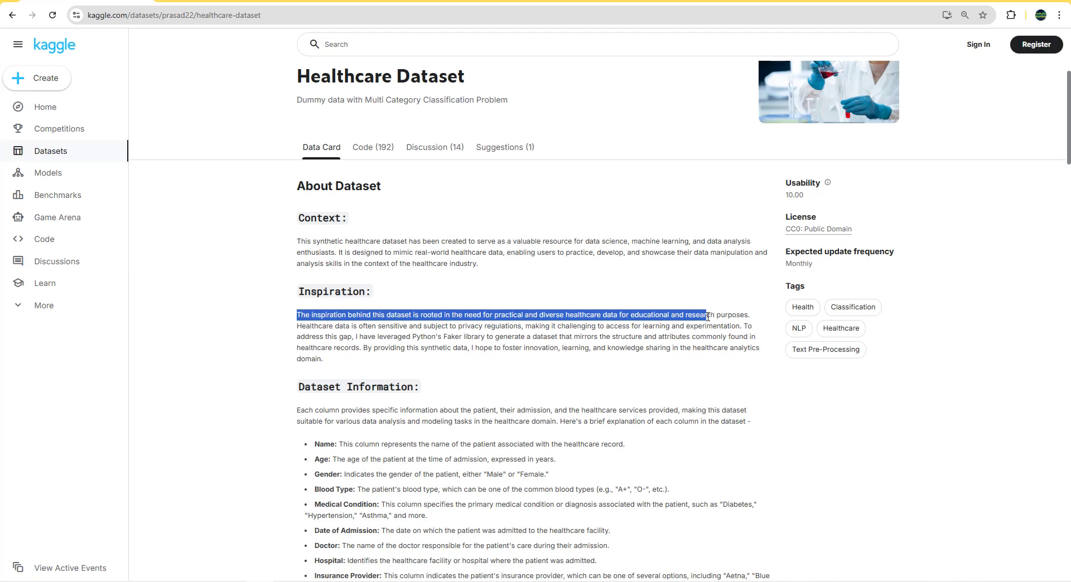
pyautogui.scroll(-2, 328, 357)
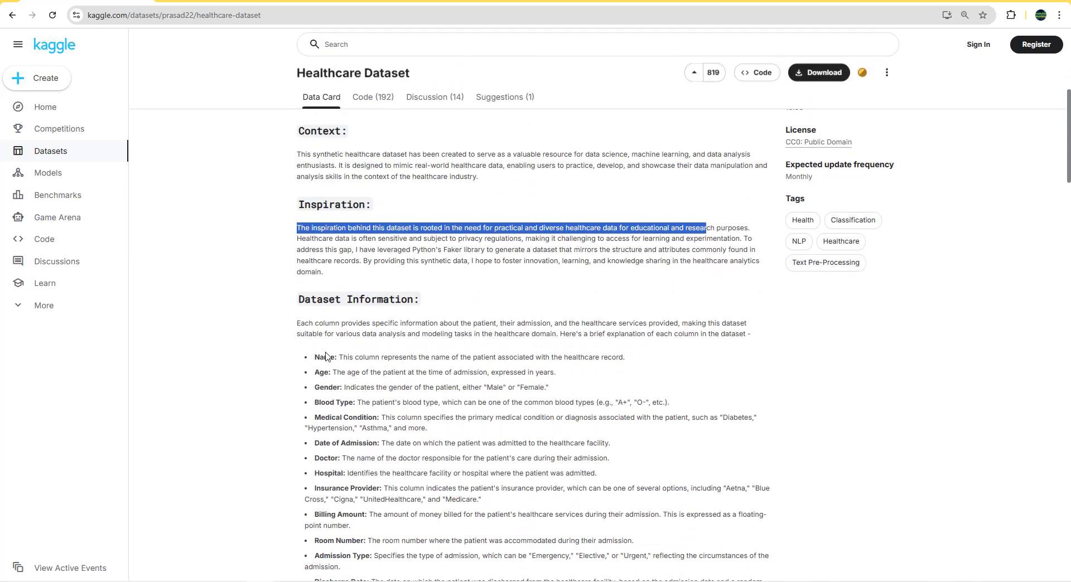
pyautogui.scroll(-1, 293, 338)
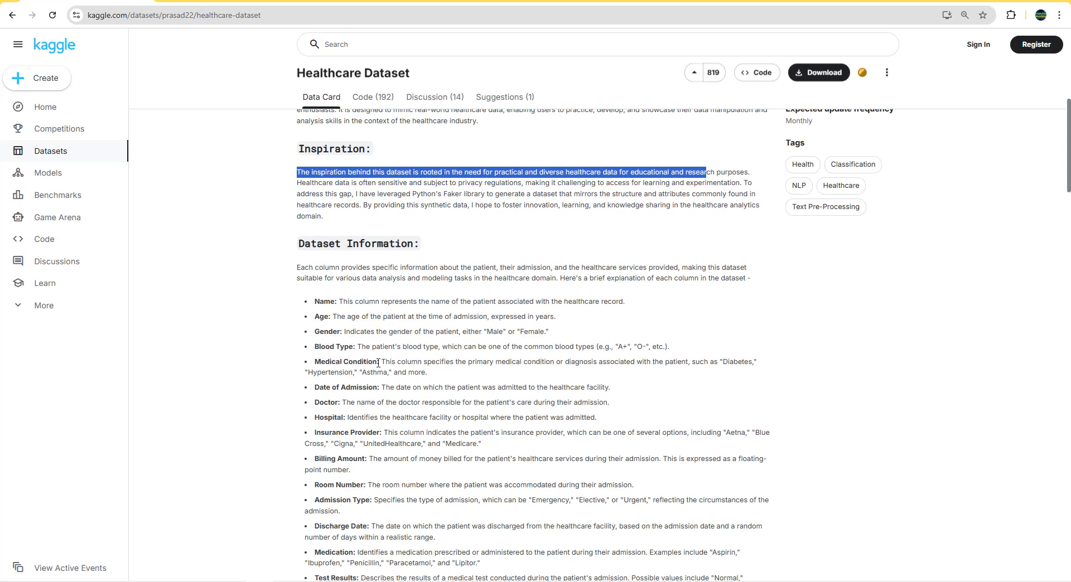
pyautogui.scroll(-1, 333, 373)
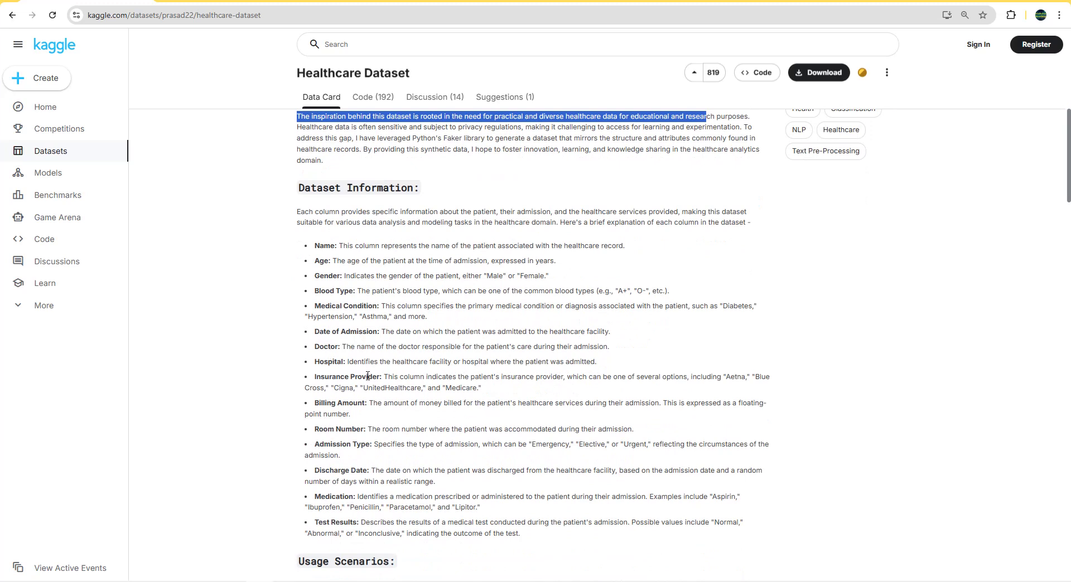
pyautogui.scroll(-1, 368, 376)
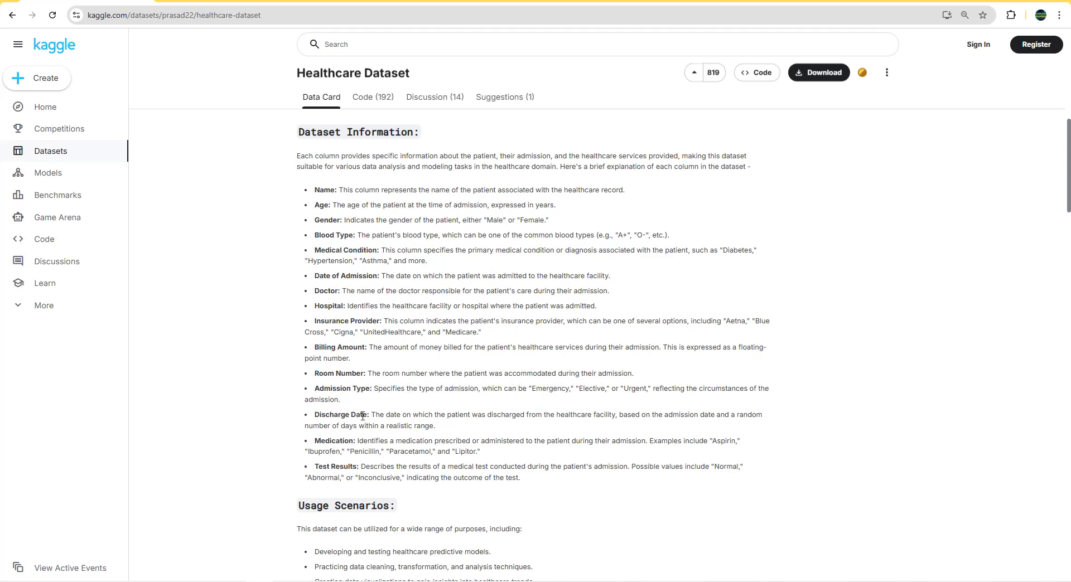
pyautogui.scroll(-2, 318, 416)
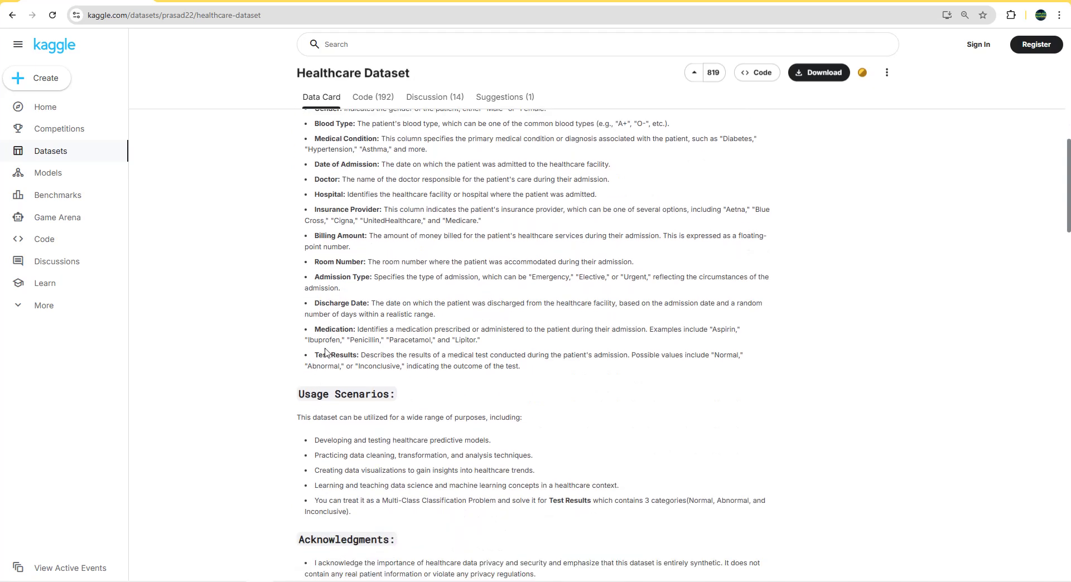
pyautogui.scroll(1, 285, 359)
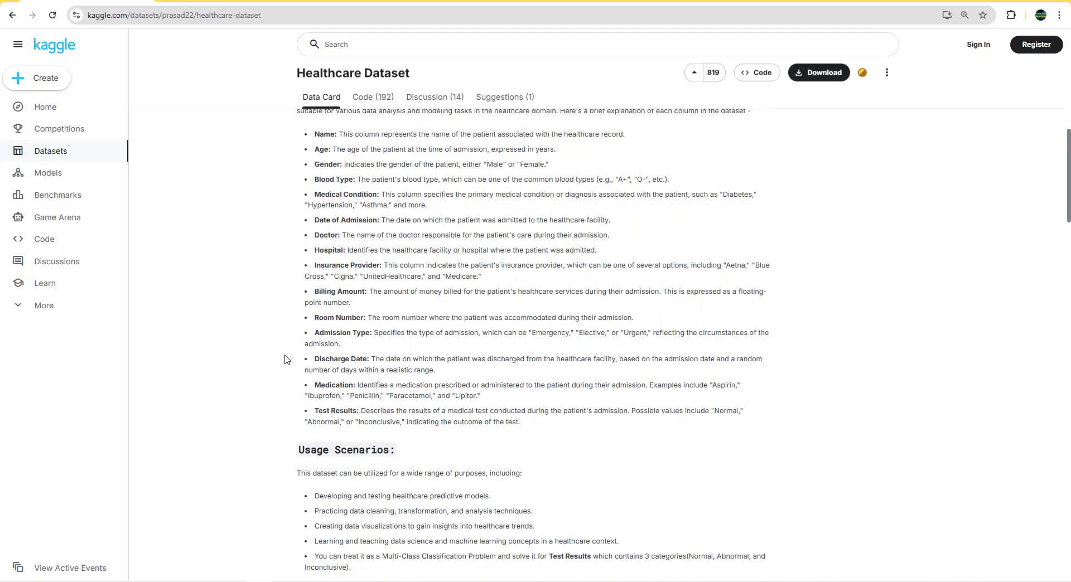
pyautogui.scroll(1, 285, 359)
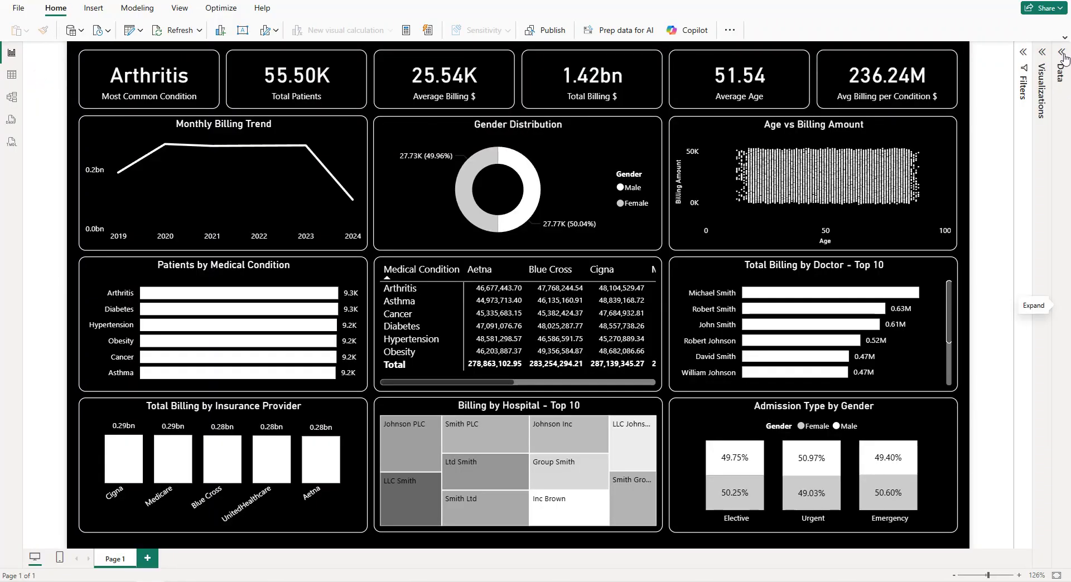
# - Switch to Power BI, list the fields of the Healthcare table and examine the Average Age measure's formula
pyautogui.click(1062, 56)
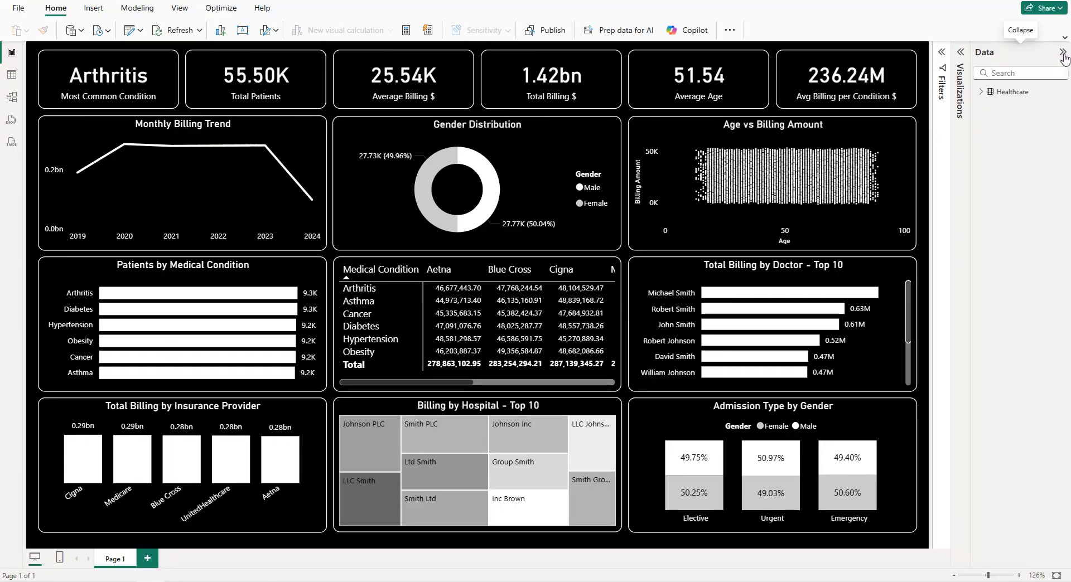
pyautogui.click(982, 93)
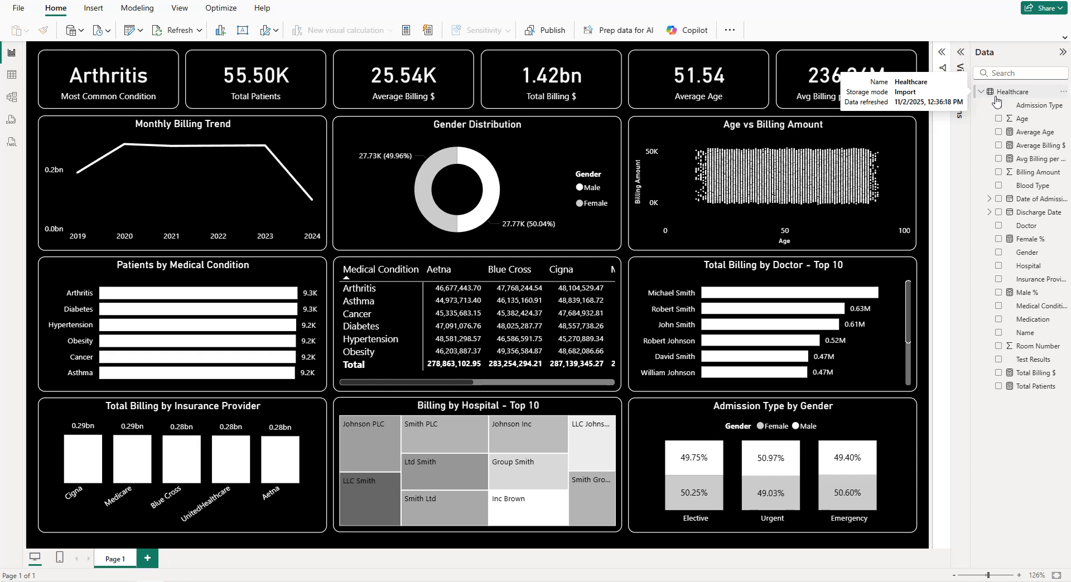
pyautogui.click(1030, 133)
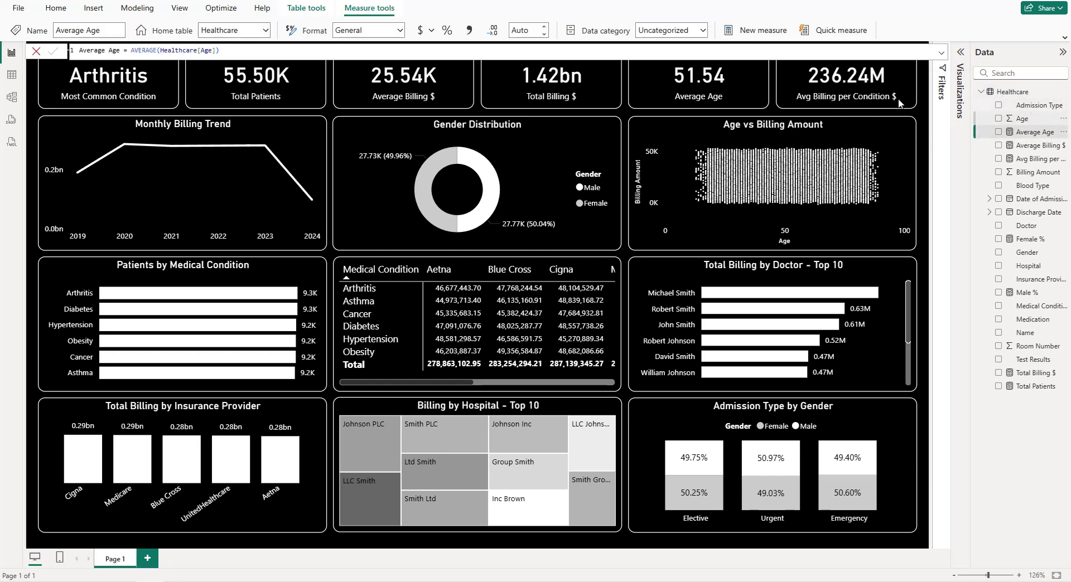
pyautogui.click(128, 52)
pyautogui.doubleClick(175, 51)
pyautogui.doubleClick(206, 51)
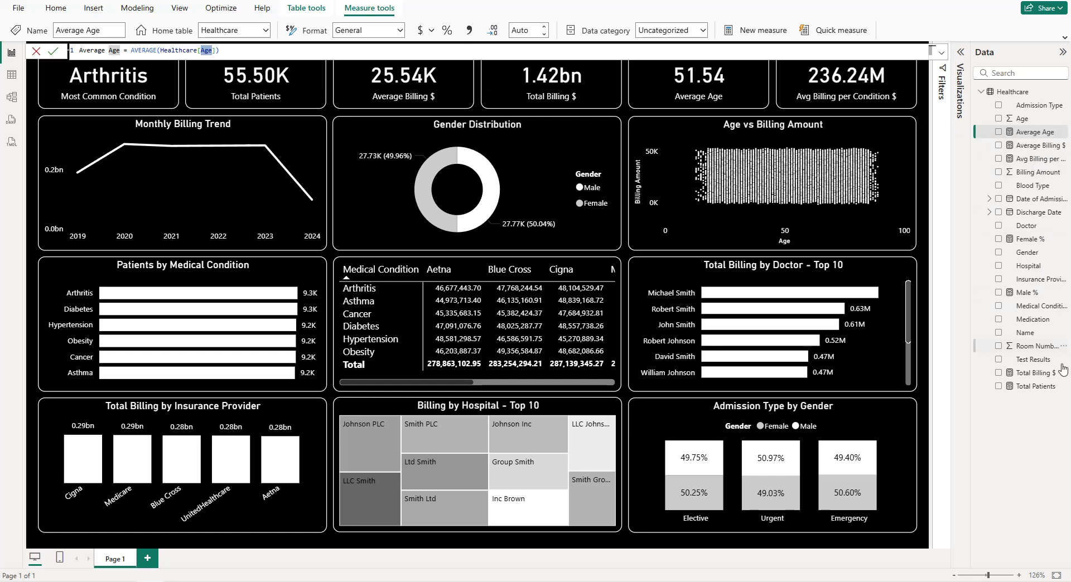
# - Examine the formulas of the Total Patients, Average Billing $, Total Billing $ and Avg Billing per Condition $ measures
pyautogui.click(1037, 387)
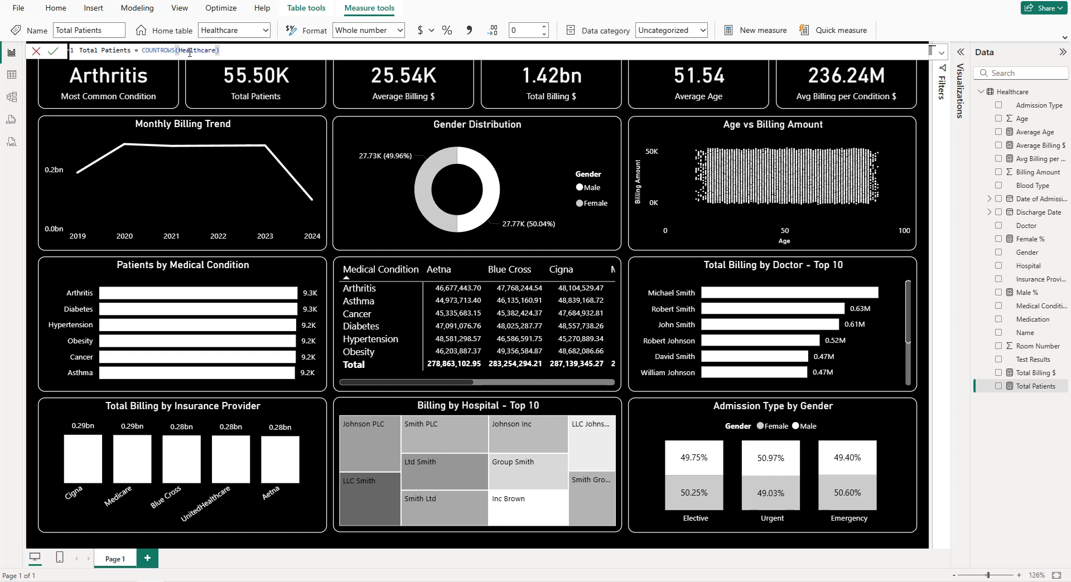
pyautogui.click(1031, 146)
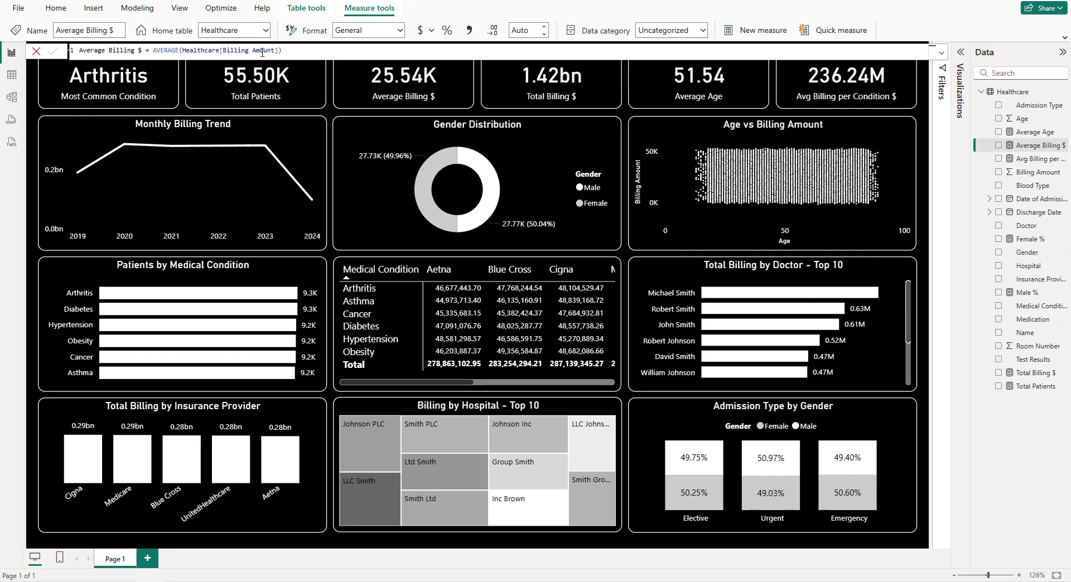
pyautogui.doubleClick(204, 51)
pyautogui.click(1040, 374)
pyautogui.click(157, 51)
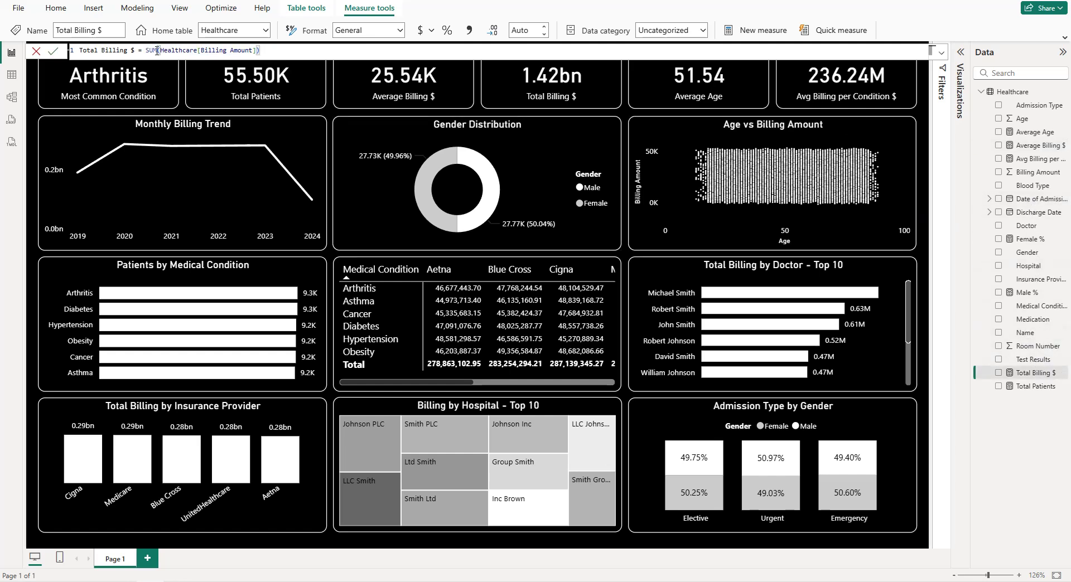
pyautogui.click(204, 51)
pyautogui.click(1035, 386)
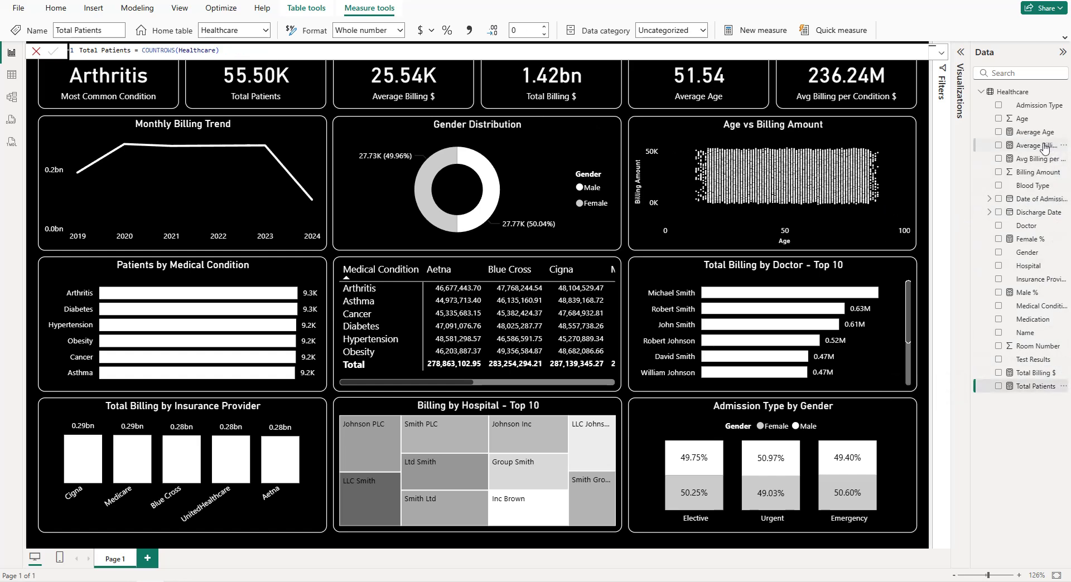
pyautogui.click(1036, 159)
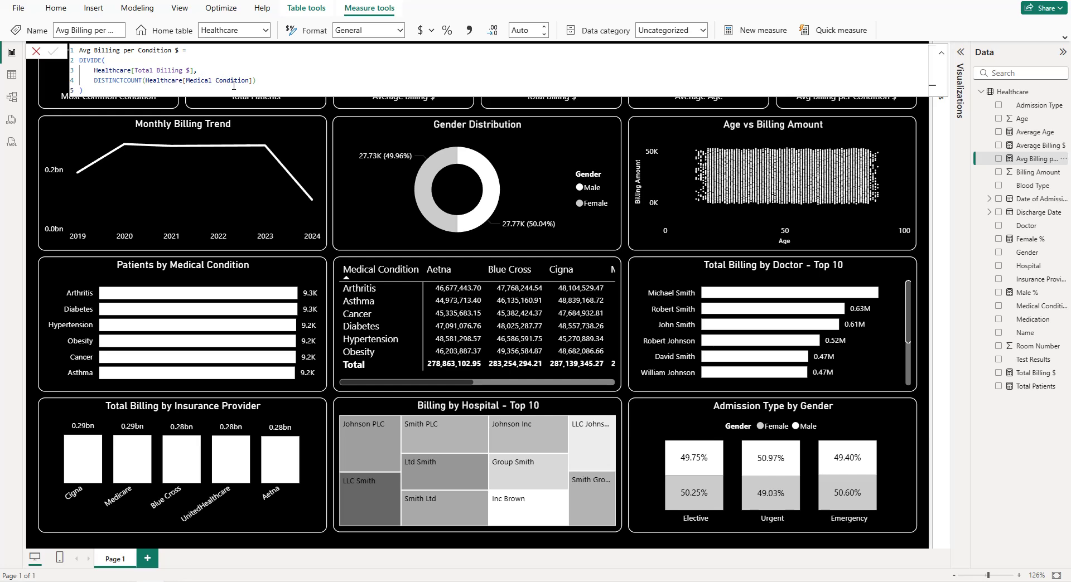
pyautogui.click(924, 139)
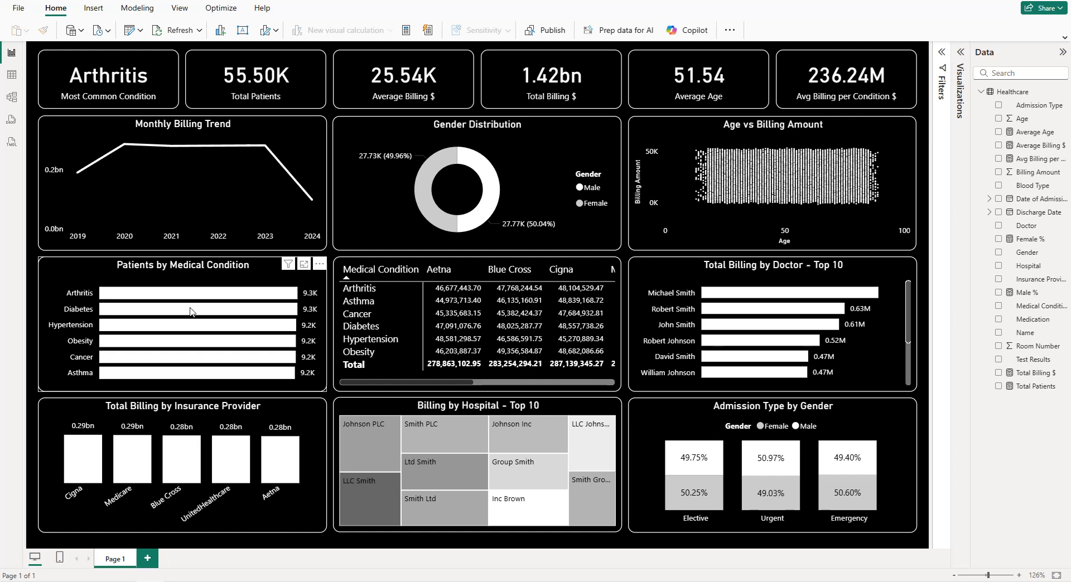
# - Add a new report page and set its canvas background to black with 0% transparency
pyautogui.click(148, 559)
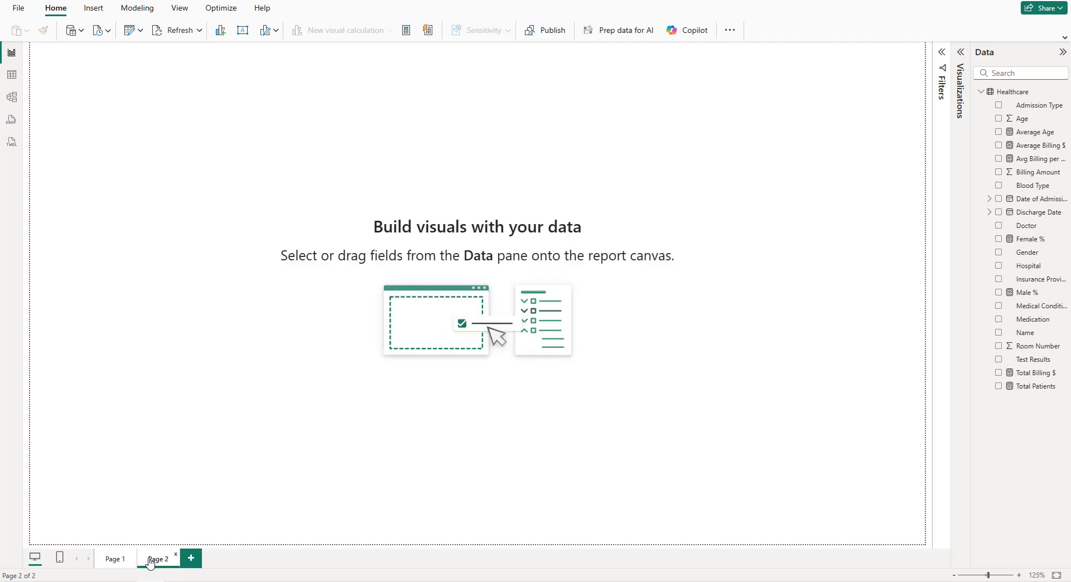
pyautogui.click(959, 65)
pyautogui.click(918, 83)
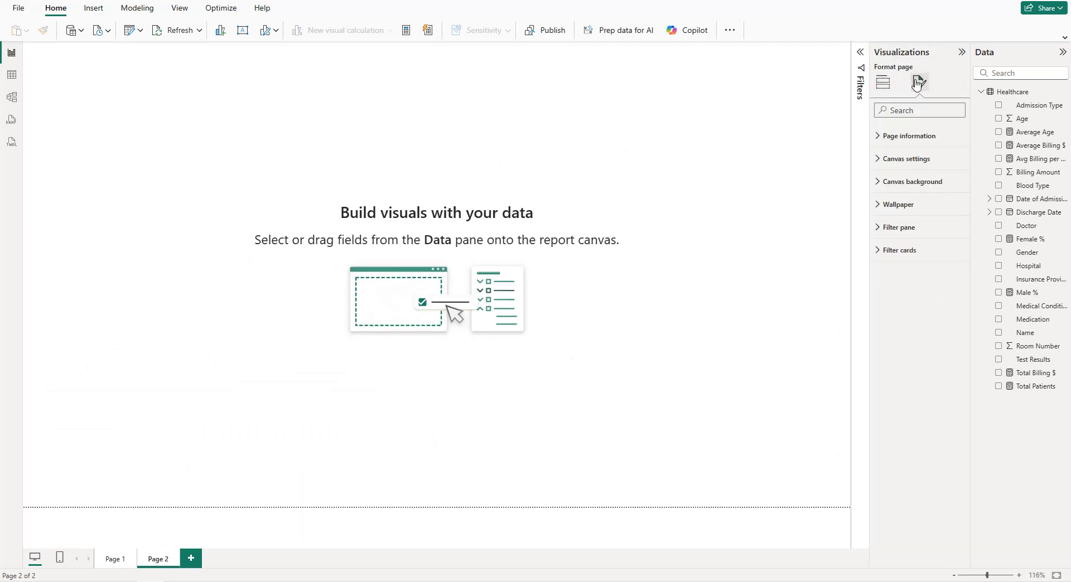
pyautogui.click(920, 182)
pyautogui.click(895, 219)
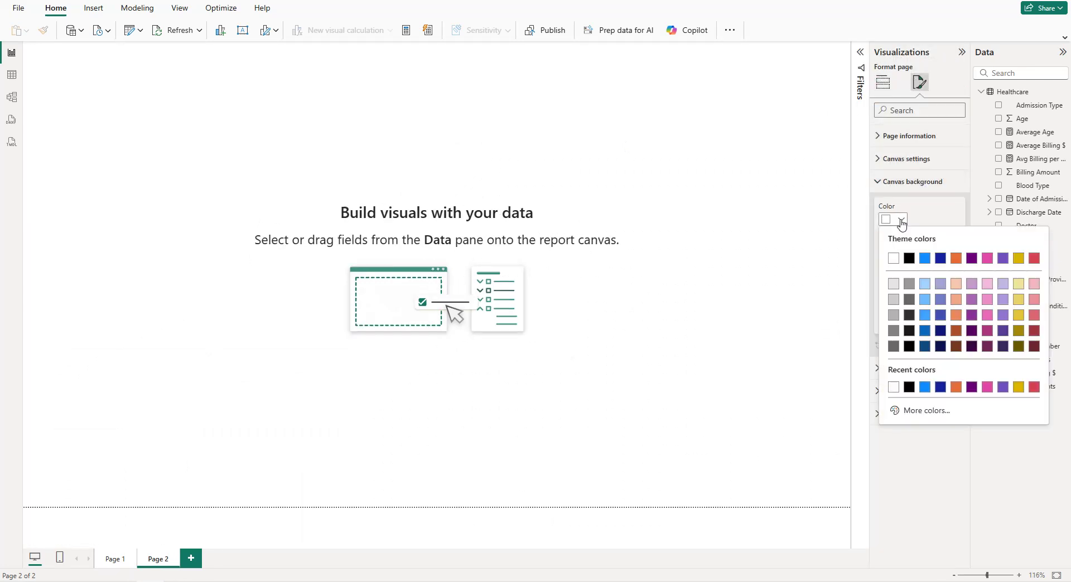
pyautogui.click(905, 258)
pyautogui.moveTo(958, 318); pyautogui.dragTo(912, 318)
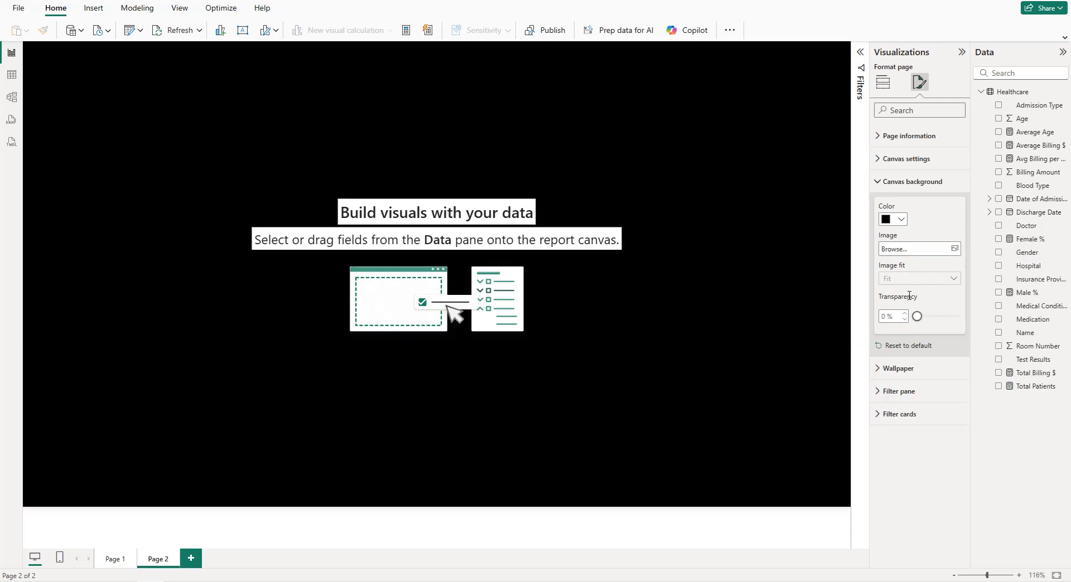
# - Add a card visual to the new page and populate it with the medical condition field
pyautogui.click(883, 82)
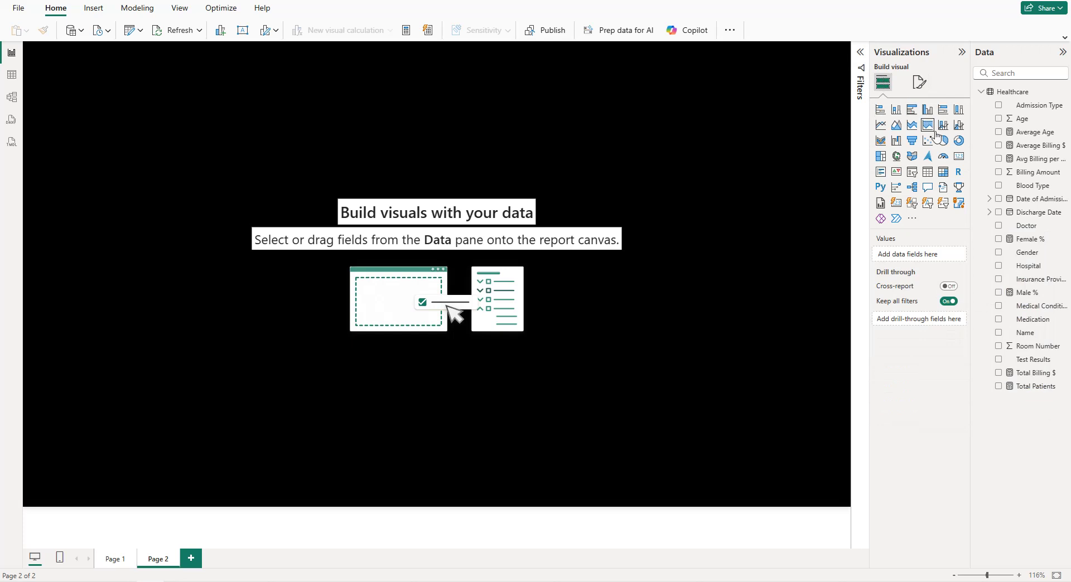
pyautogui.click(959, 157)
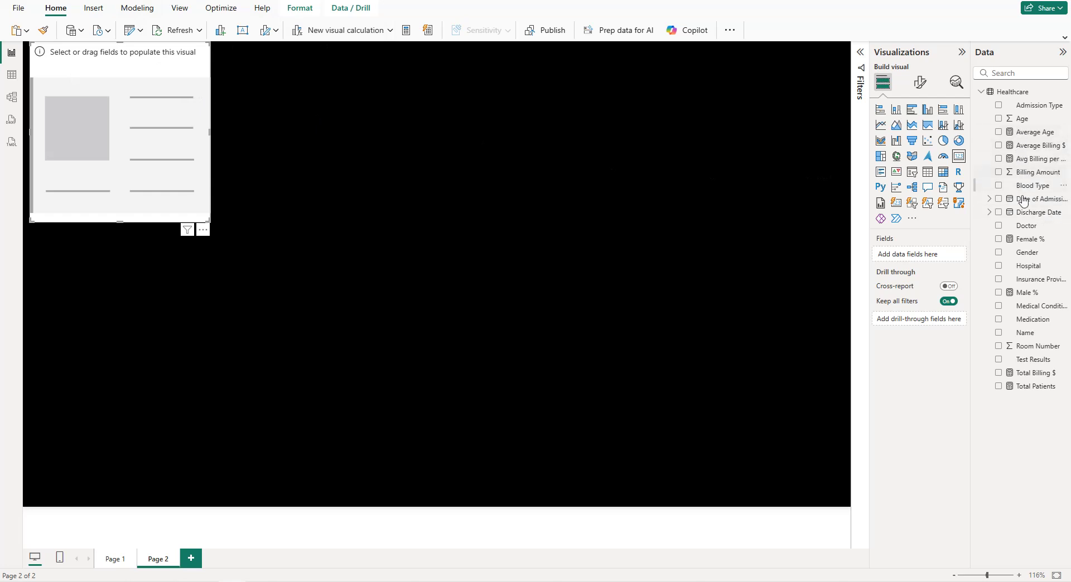
pyautogui.click(998, 306)
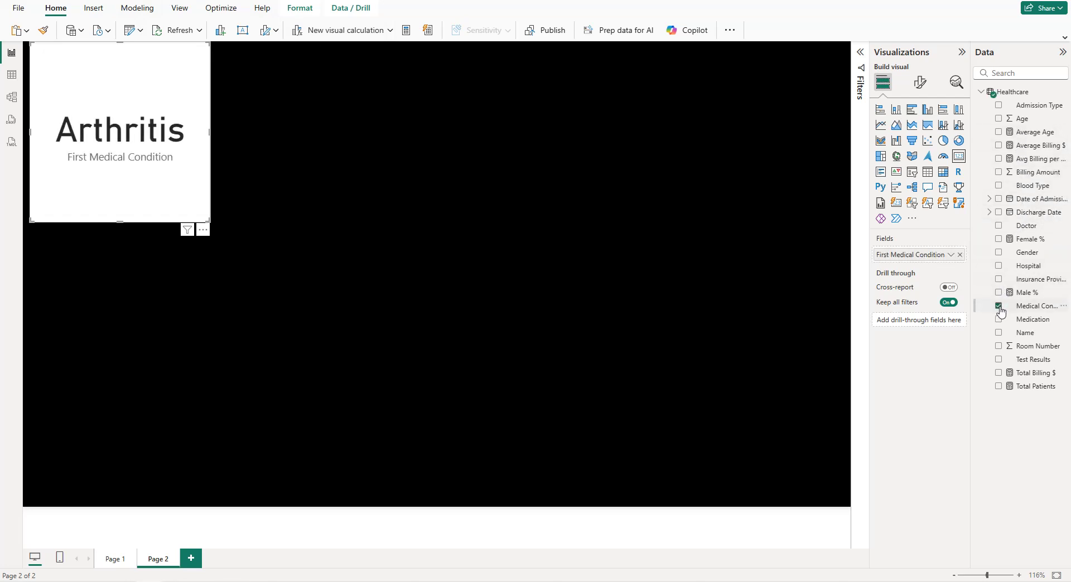
# - Filter the card by medical condition to the top 1 item by count of medical condition and apply the filter
pyautogui.click(860, 52)
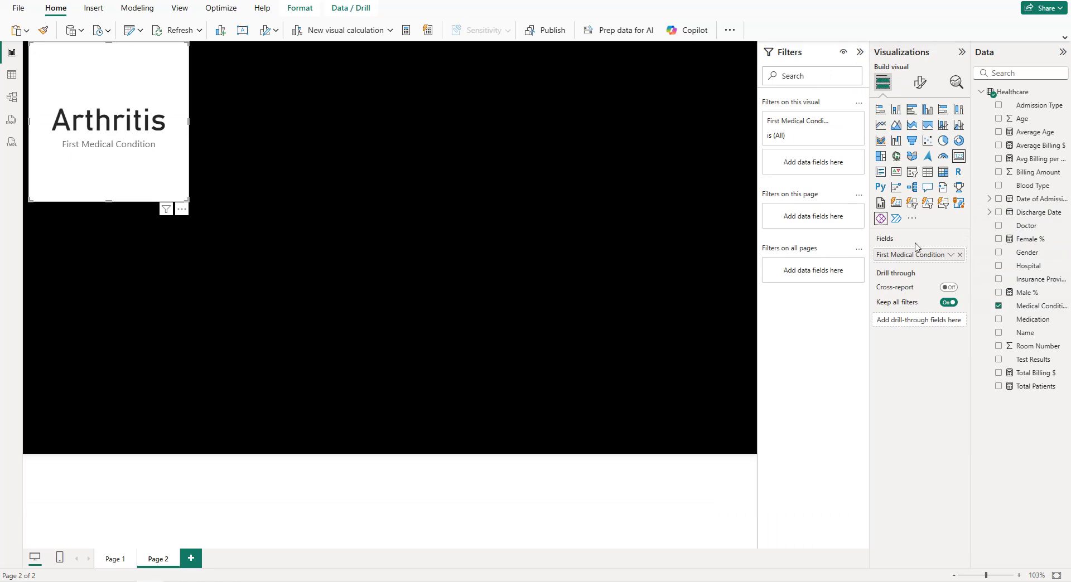
pyautogui.moveTo(1029, 306); pyautogui.dragTo(816, 169)
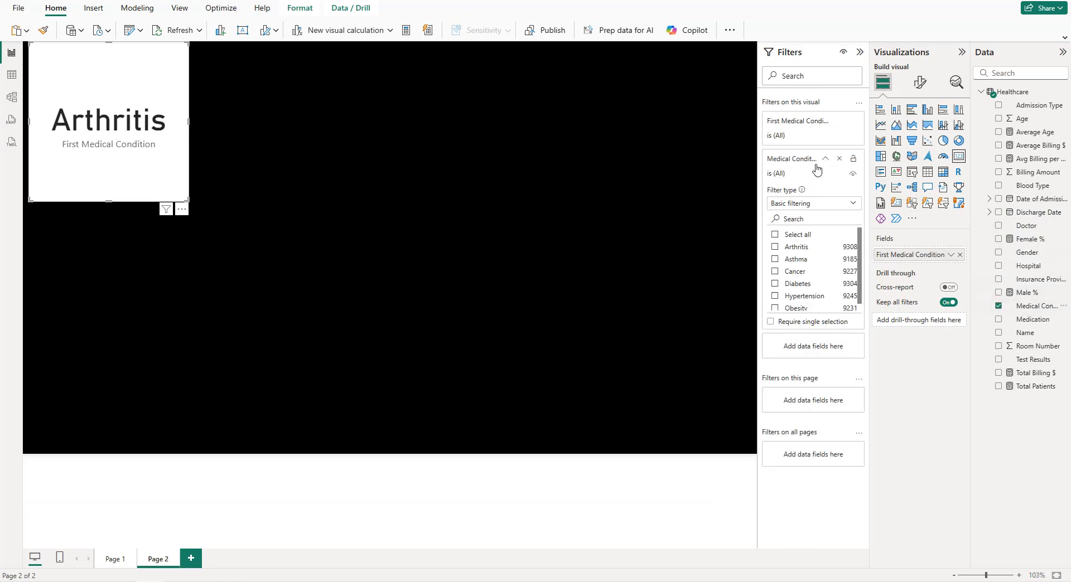
pyautogui.click(815, 204)
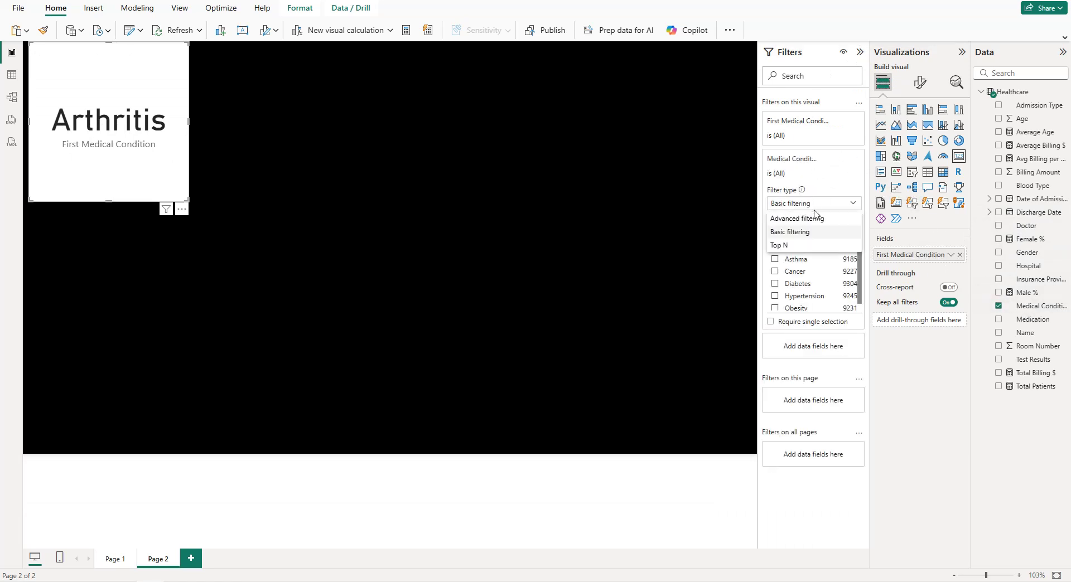
pyautogui.click(802, 245)
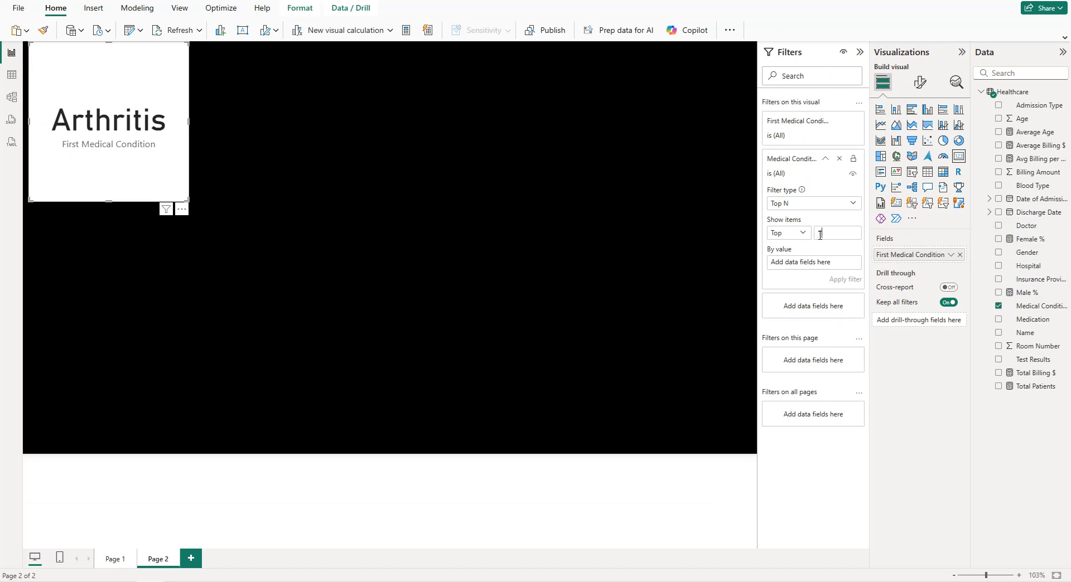
pyautogui.moveTo(1035, 306); pyautogui.dragTo(823, 266)
pyautogui.click(855, 263)
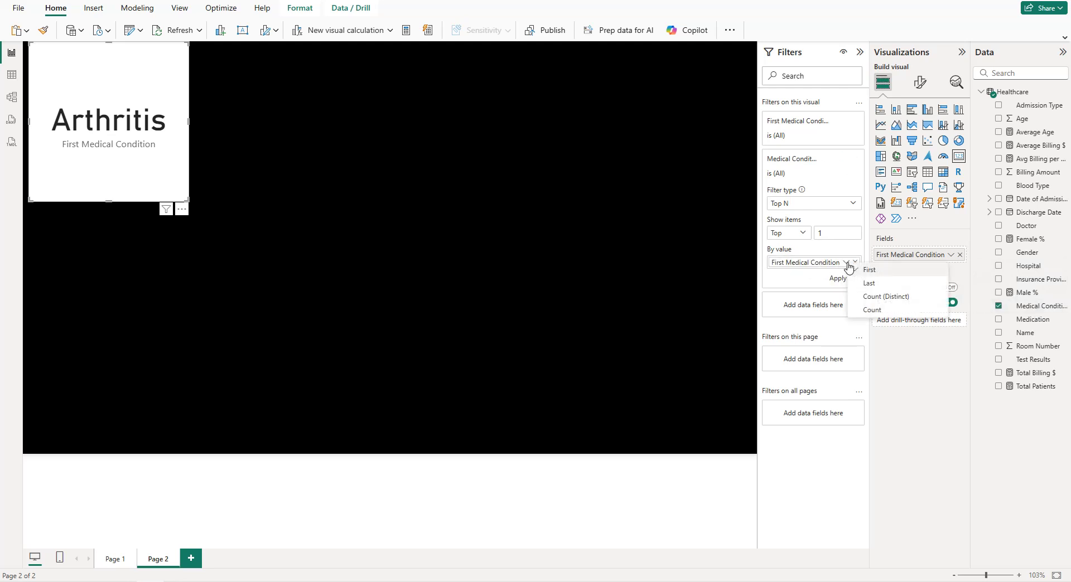
pyautogui.click(871, 309)
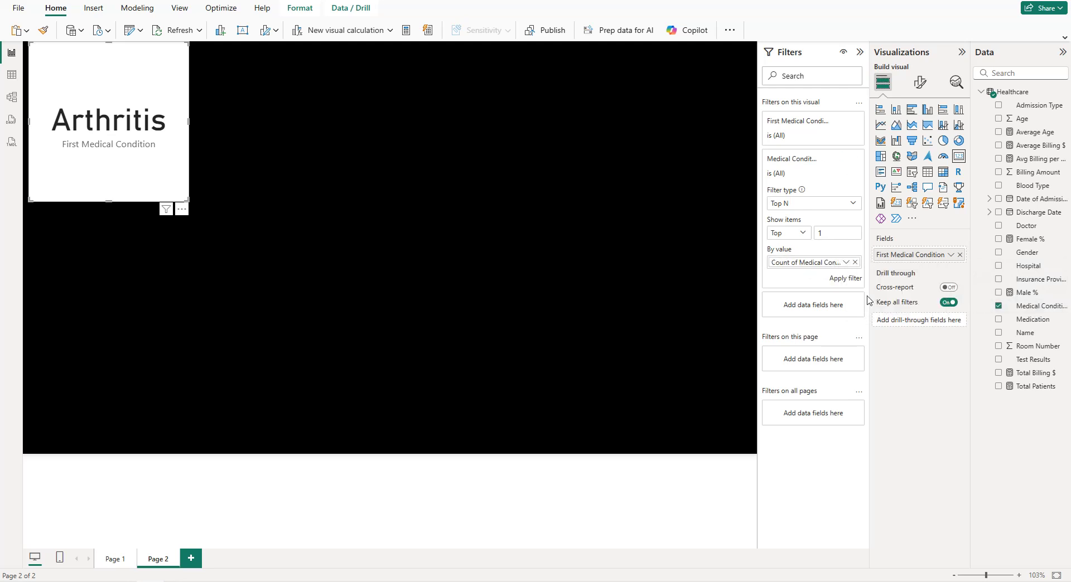
pyautogui.click(845, 278)
# - Shrink the card to a compact rectangle and format its callout value in white at font size 25
pyautogui.moveTo(189, 199); pyautogui.dragTo(160, 84)
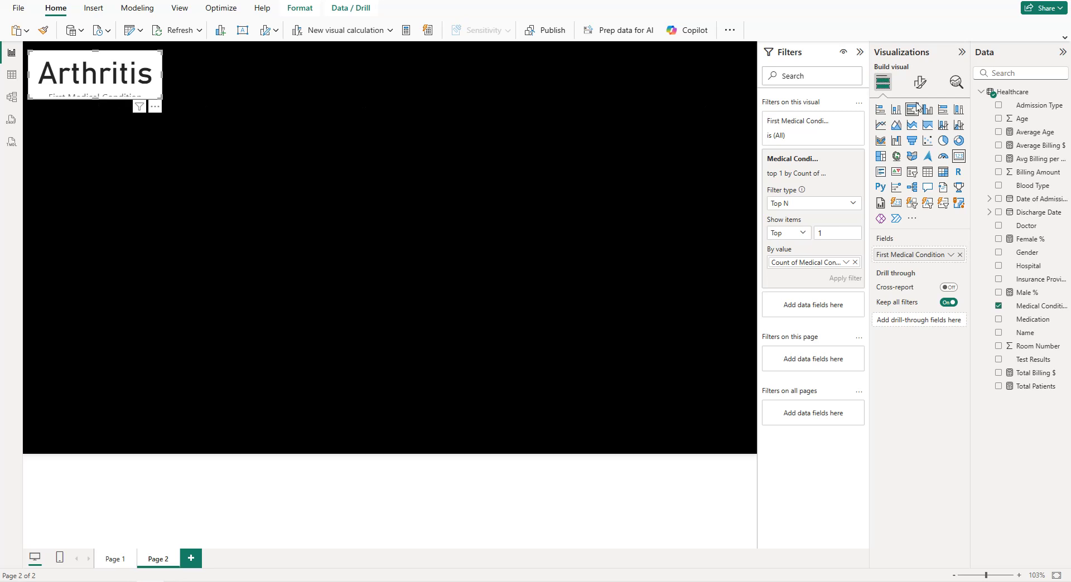
pyautogui.click(920, 83)
pyautogui.click(919, 160)
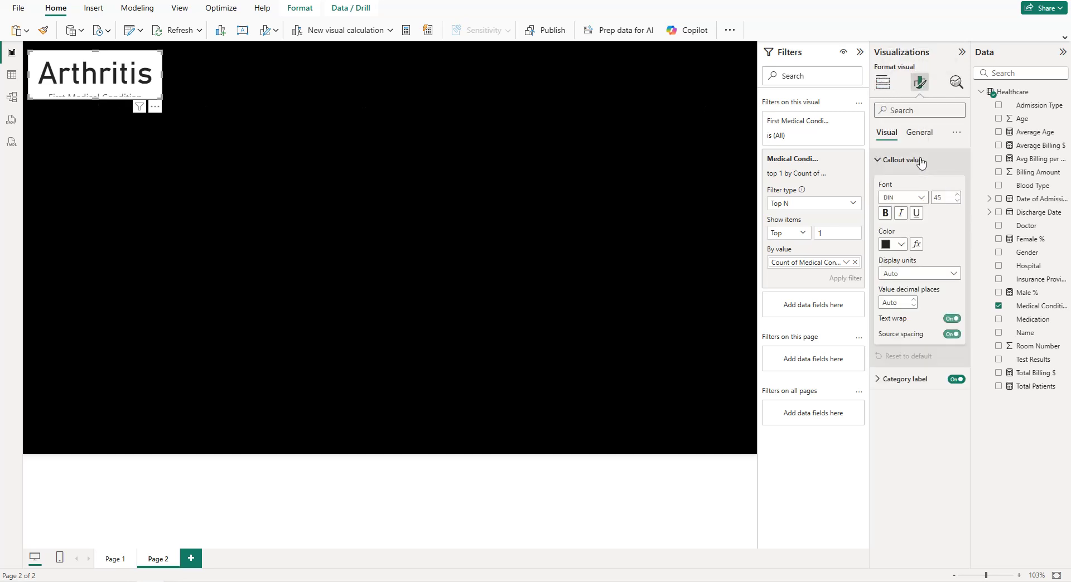
pyautogui.doubleClick(938, 196)
pyautogui.write('2')
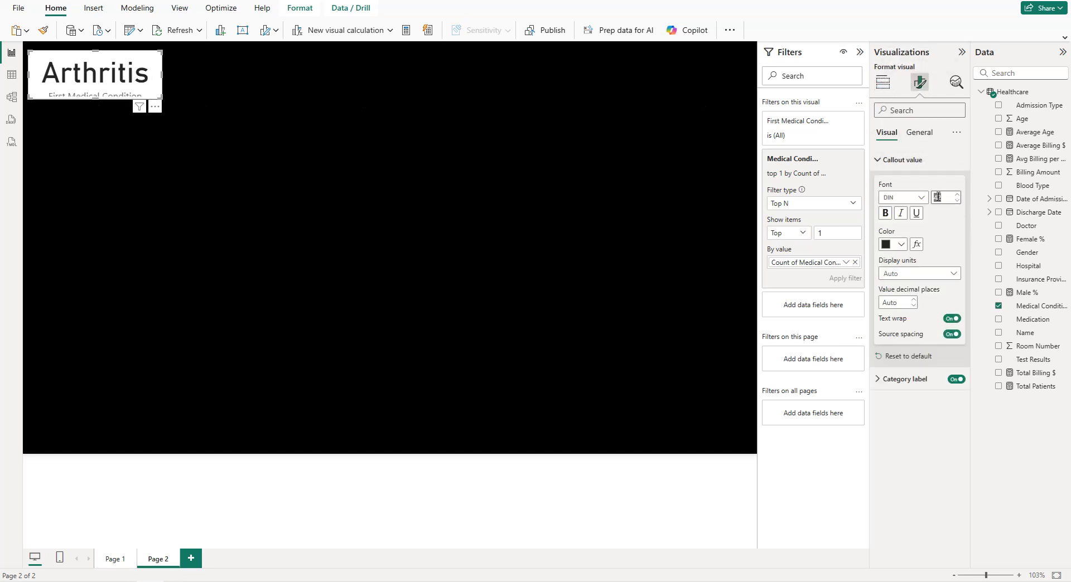
pyautogui.write('5')
pyautogui.press('Return')
pyautogui.click(903, 244)
pyautogui.click(895, 285)
# - Set the card's category label to font size 10 and colour it white
pyautogui.click(890, 160)
pyautogui.click(896, 185)
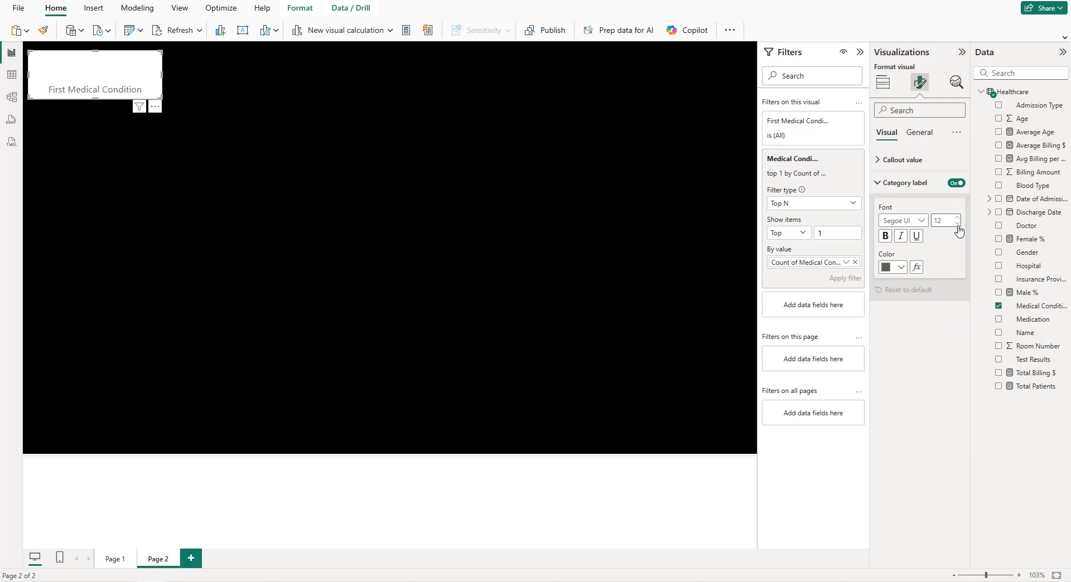
pyautogui.click(958, 224)
pyautogui.click(957, 224)
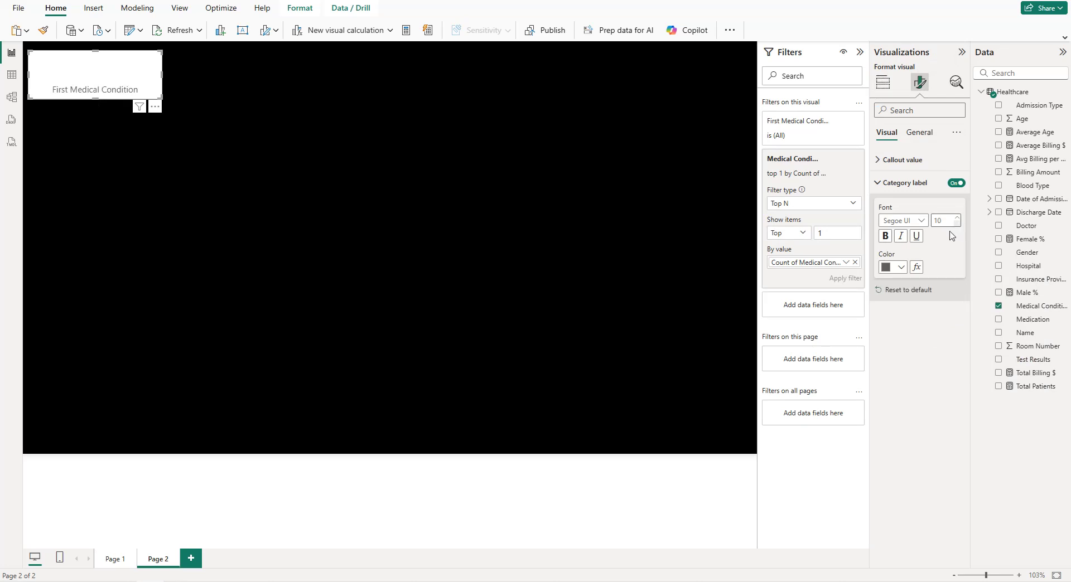
pyautogui.click(895, 268)
pyautogui.click(893, 306)
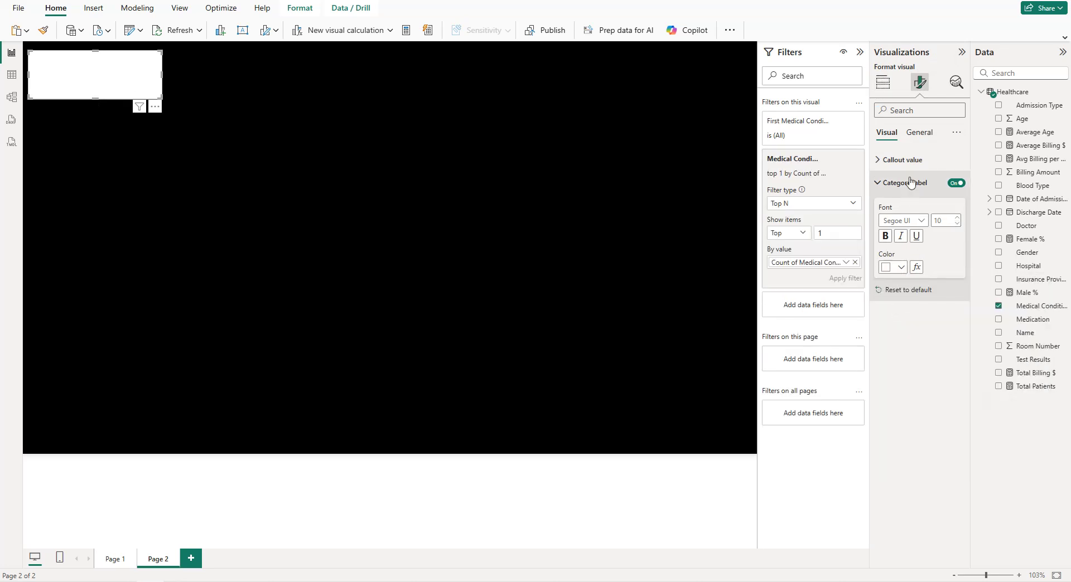
# - Set the card's background colour to black
pyautogui.click(918, 132)
pyautogui.click(893, 205)
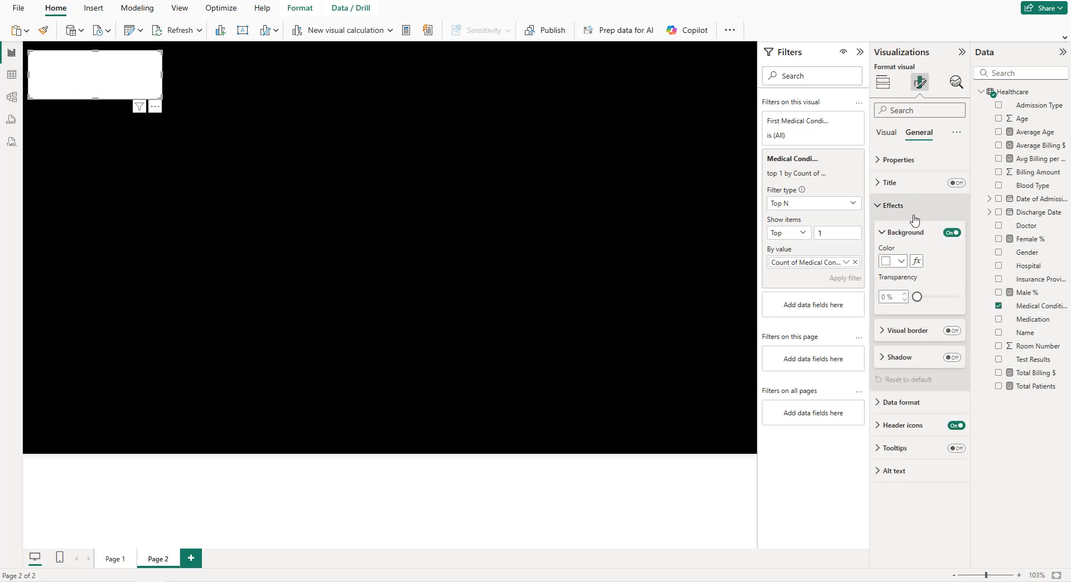
pyautogui.click(892, 261)
pyautogui.click(909, 301)
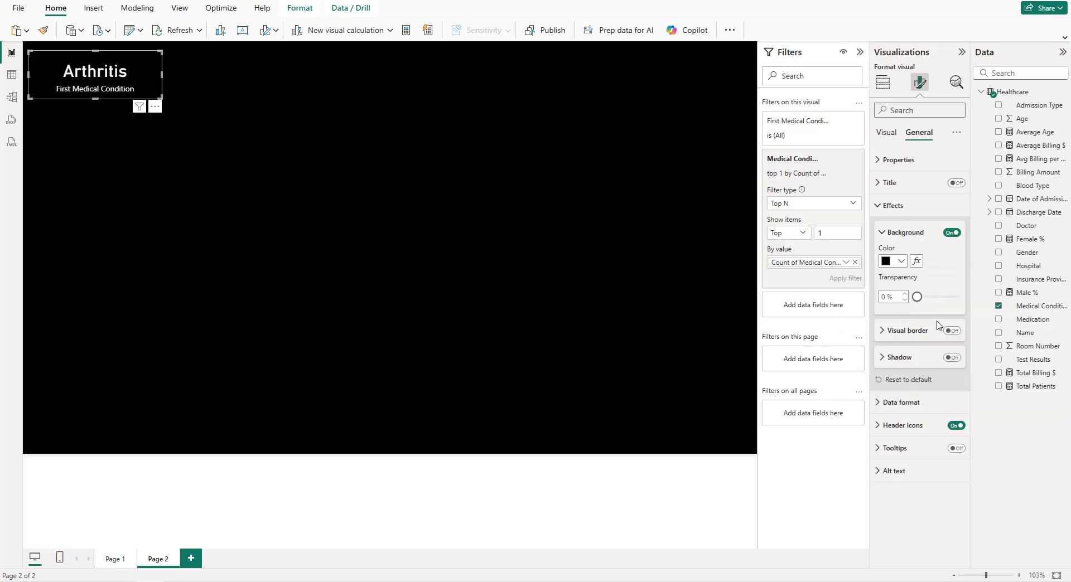
# - Turn on the card's visual border, coloured white with 10 px rounded corners
pyautogui.click(903, 332)
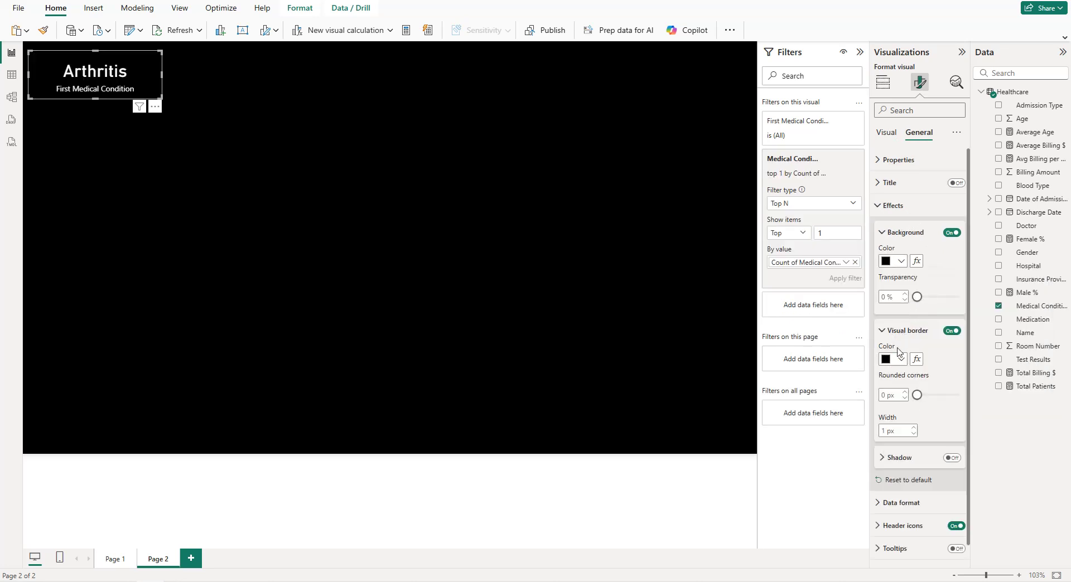
pyautogui.click(883, 395)
pyautogui.write('1')
pyautogui.click(898, 363)
pyautogui.click(886, 394)
pyautogui.click(892, 395)
pyautogui.write('0')
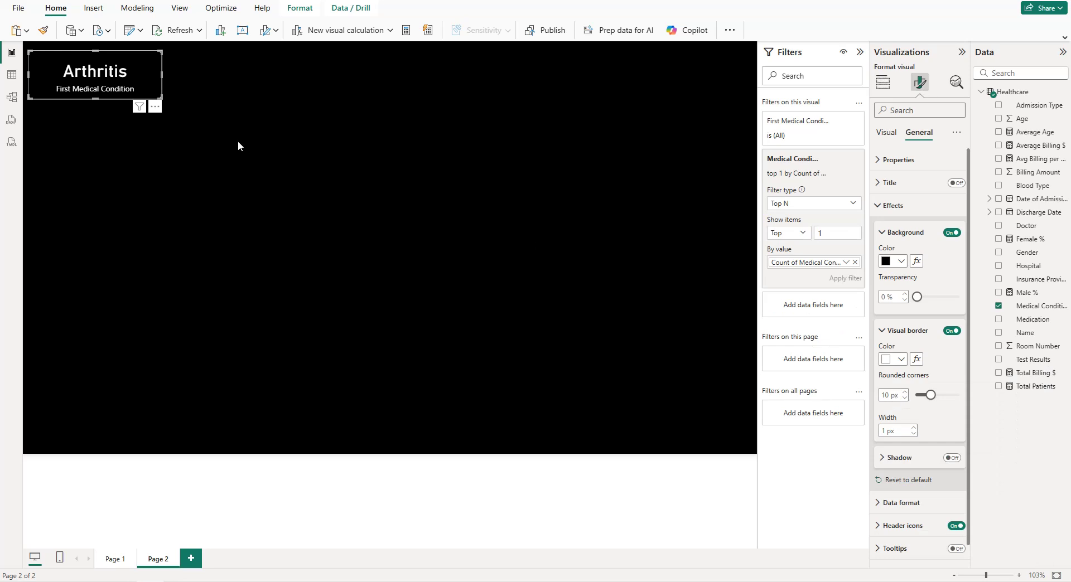
# - Narrow the card slightly, keeping its height
pyautogui.click(226, 95)
pyautogui.click(161, 75)
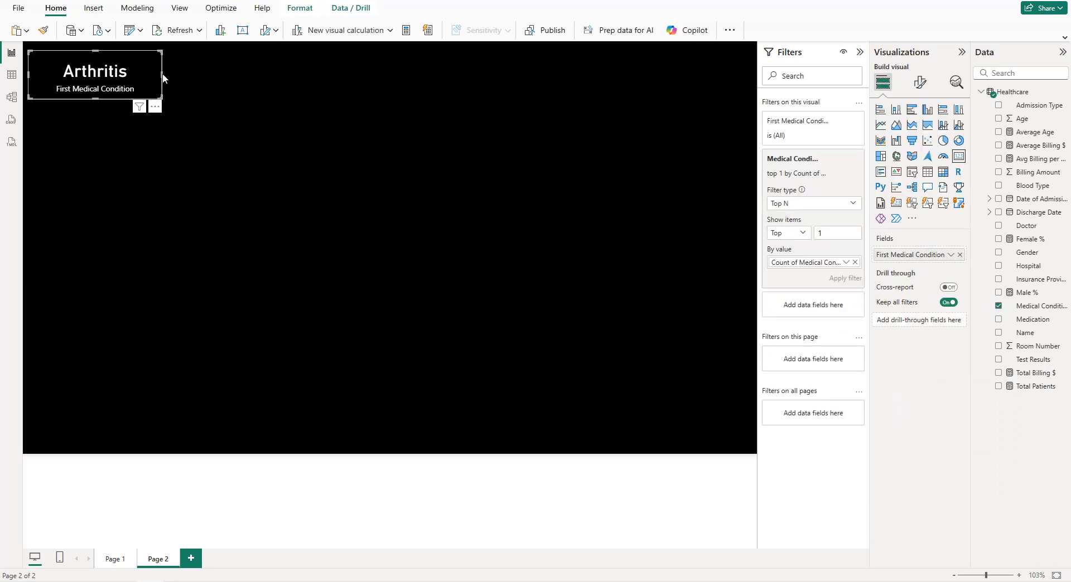
pyautogui.moveTo(159, 72); pyautogui.dragTo(144, 74)
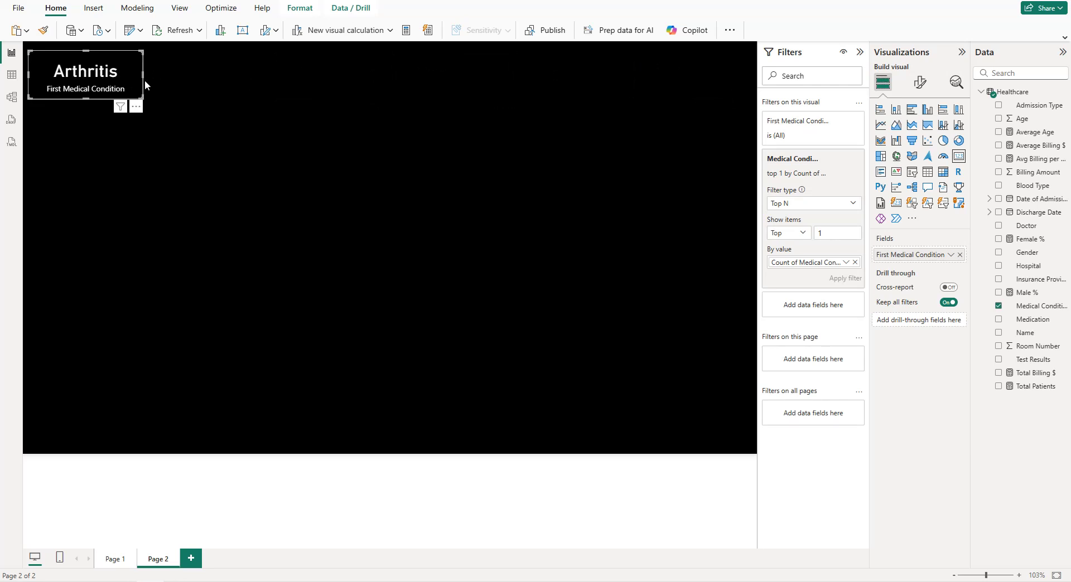
# - Duplicate the card five times and arrange all six cards in a row along the page's upper edge
pyautogui.hotkey('ctrl', 'c')
pyautogui.hotkey('ctrl', 'v')
pyautogui.hotkey('ctrl', 'v')
pyautogui.hotkey('ctrl', 'v')
pyautogui.moveTo(142, 82); pyautogui.dragTo(725, 55)
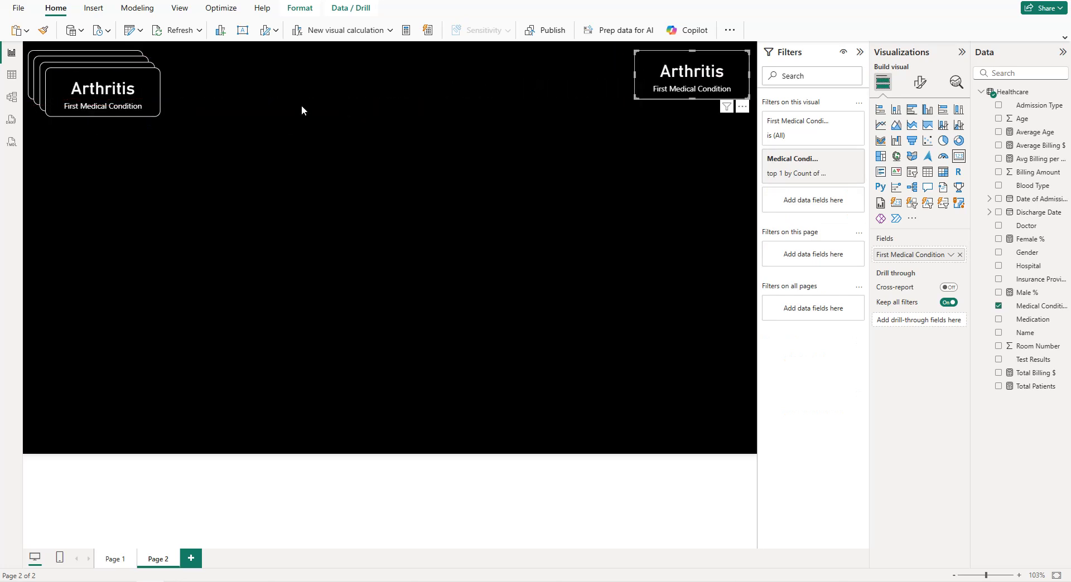
pyautogui.moveTo(152, 93); pyautogui.dragTo(620, 73)
pyautogui.moveTo(147, 92); pyautogui.dragTo(493, 77)
pyautogui.moveTo(132, 93); pyautogui.dragTo(355, 88)
pyautogui.moveTo(138, 87); pyautogui.dragTo(229, 82)
# - Align the tops of all six cards and distribute them horizontally
pyautogui.click(126, 72)
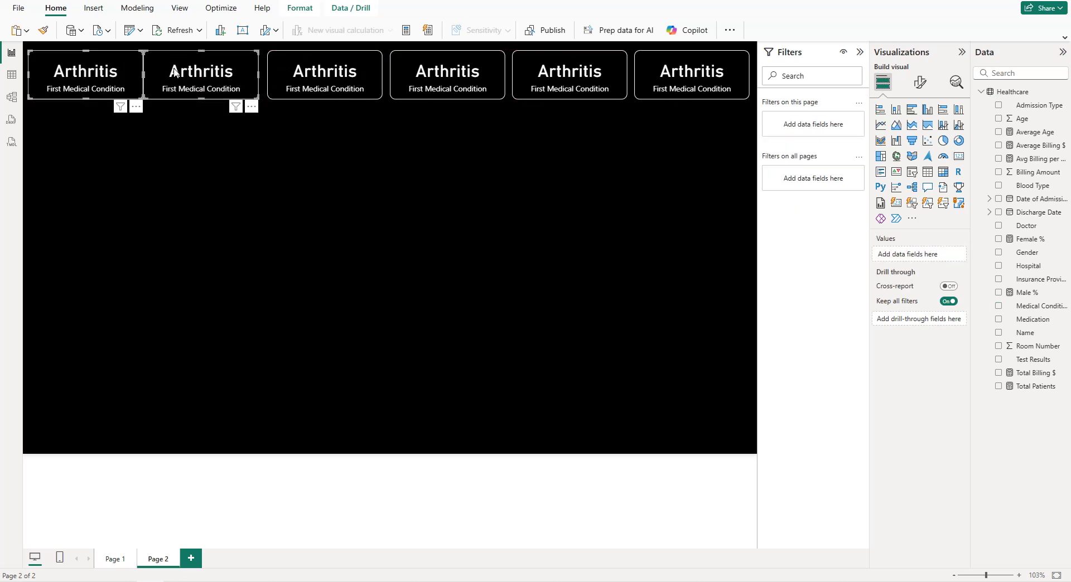
pyautogui.keyDown('ctrl'); pyautogui.click(300, 74); pyautogui.keyUp('ctrl')
pyautogui.keyDown('ctrl'); pyautogui.click(406, 72); pyautogui.keyUp('ctrl')
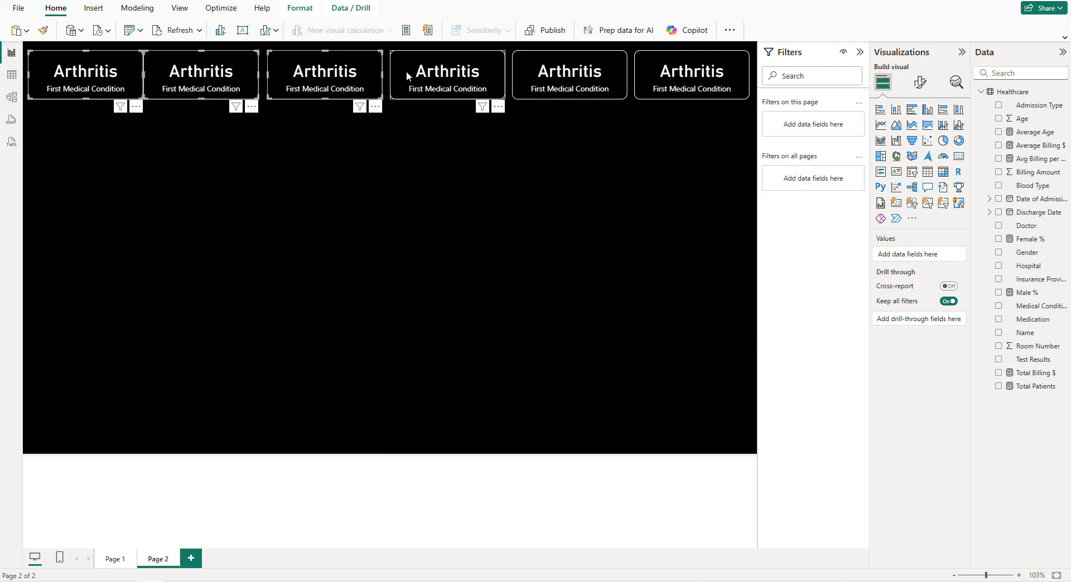
pyautogui.keyDown('ctrl'); pyautogui.click(549, 76); pyautogui.keyUp('ctrl')
pyautogui.keyDown('ctrl'); pyautogui.click(669, 70); pyautogui.keyUp('ctrl')
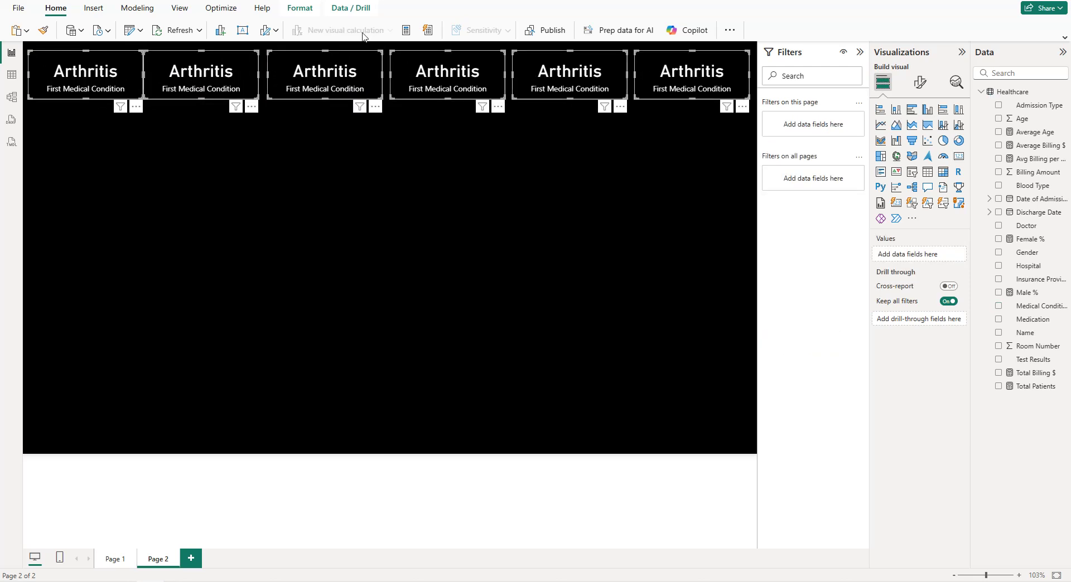
pyautogui.click(301, 8)
pyautogui.click(526, 30)
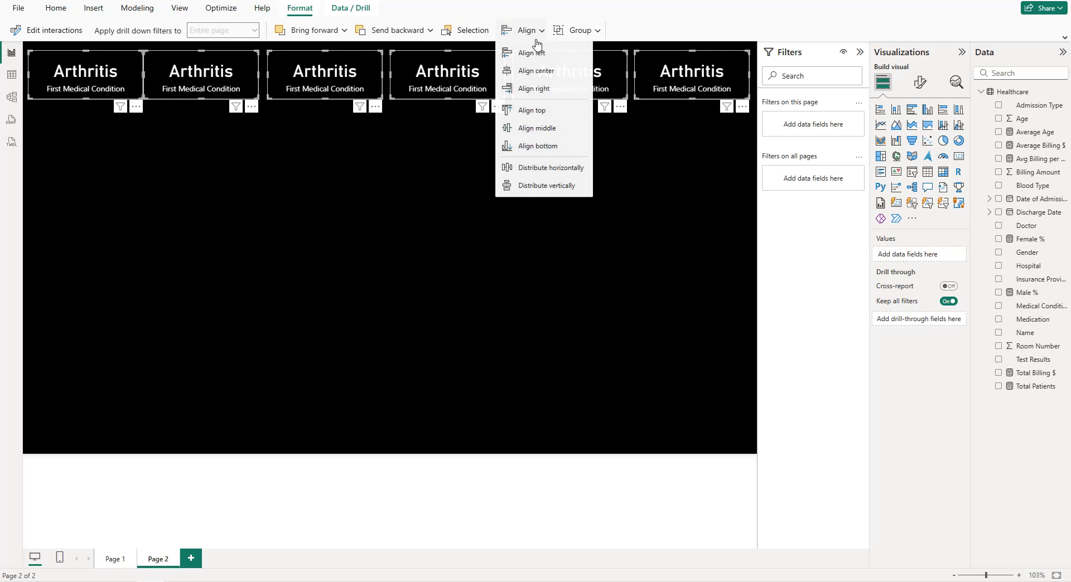
pyautogui.click(535, 113)
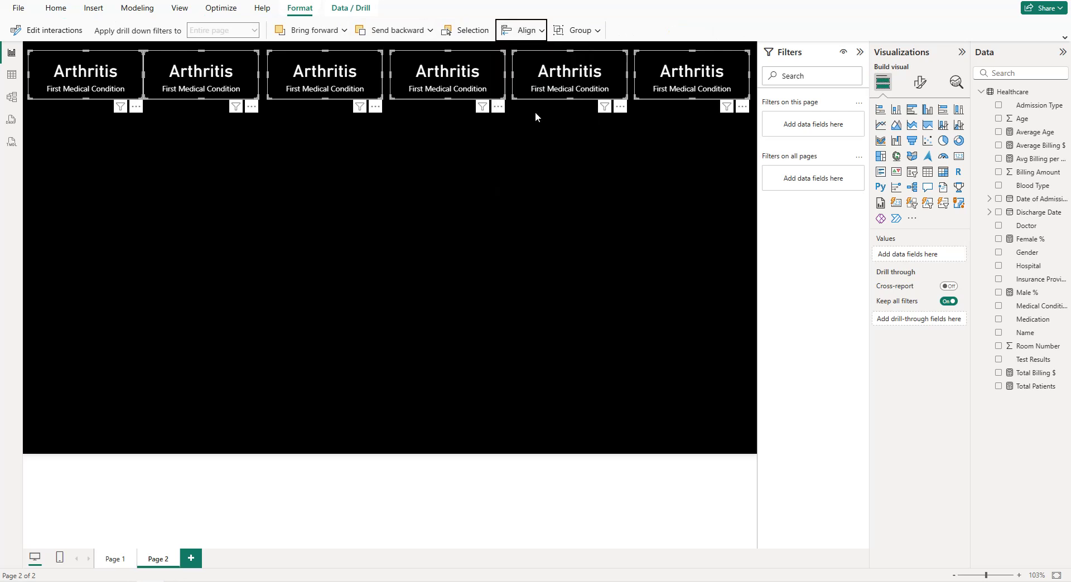
pyautogui.click(523, 30)
pyautogui.click(551, 170)
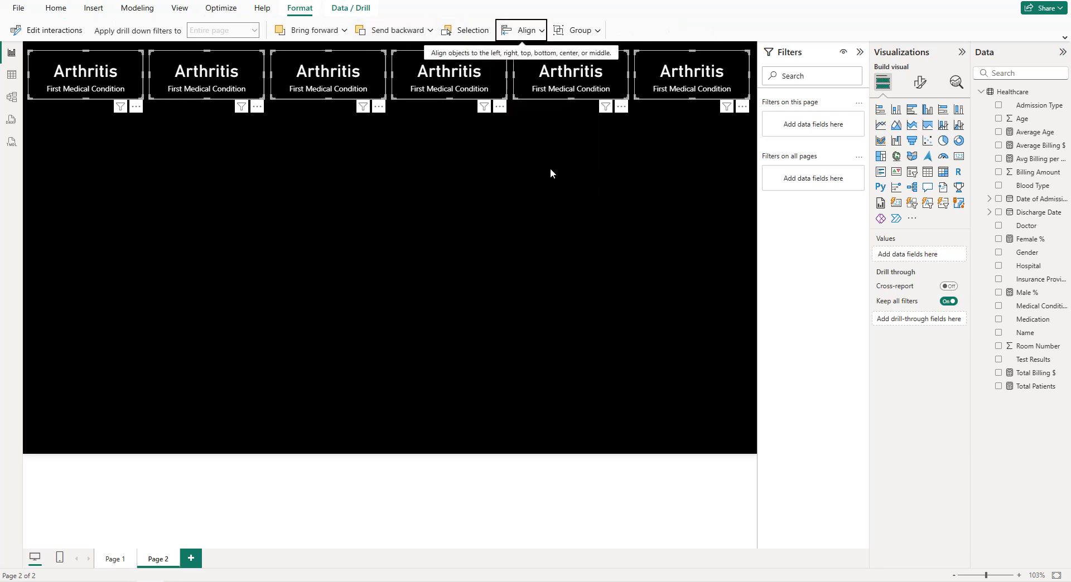
pyautogui.click(46, 120)
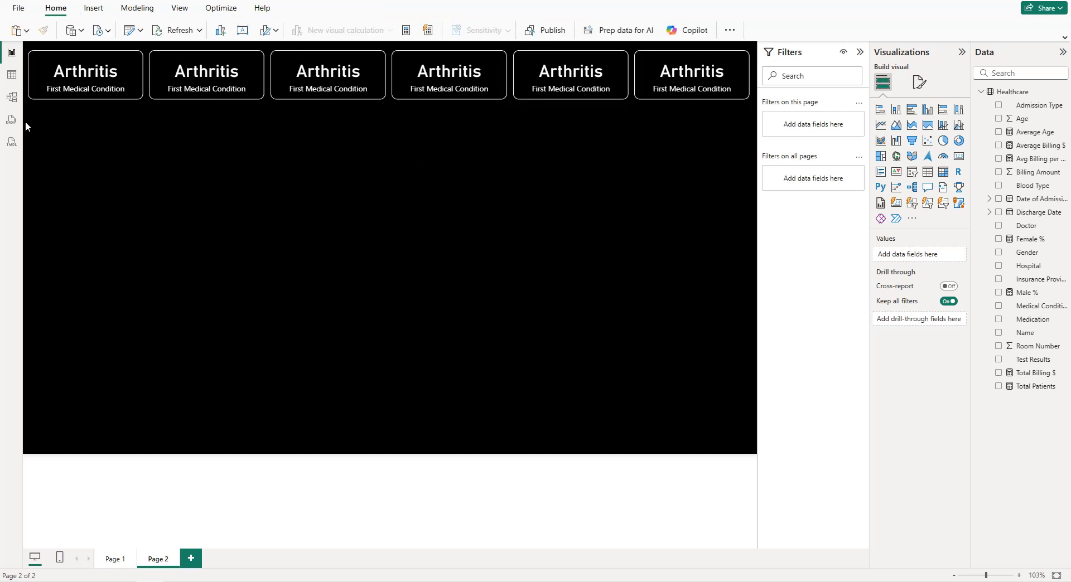
# - Nudge the whole row of six cards slightly to the right and up
pyautogui.moveTo(27, 119); pyautogui.dragTo(756, 45)
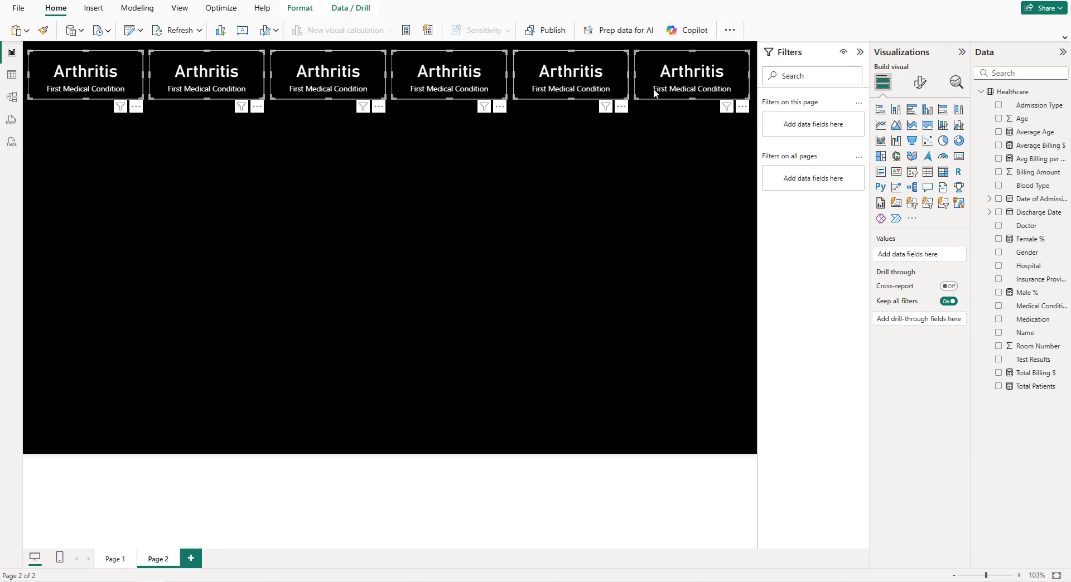
pyautogui.press('Right')
pyautogui.press('Right')
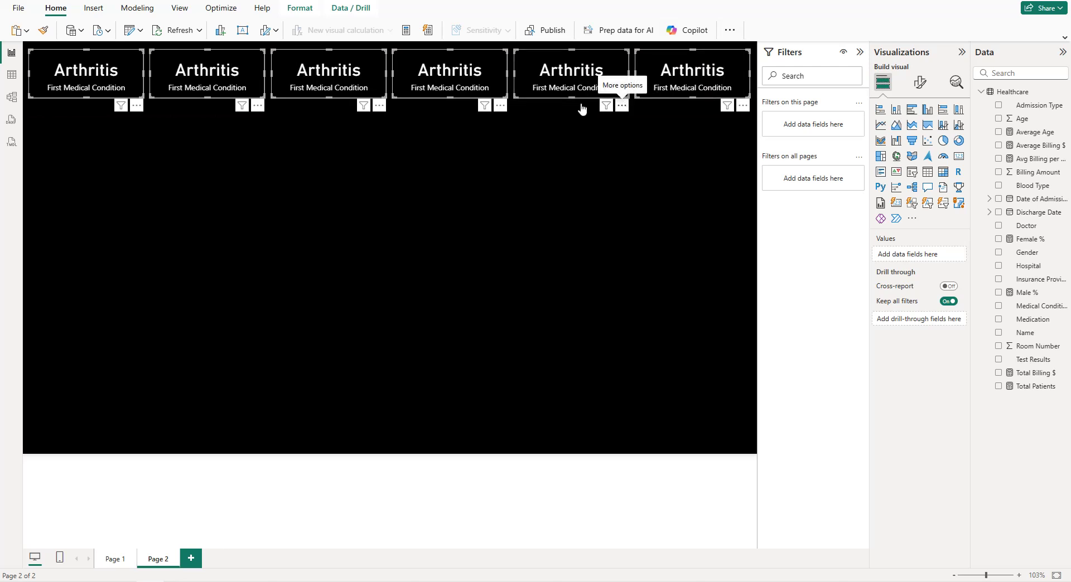
pyautogui.click(222, 118)
# - Remove the Top N medical condition filter from each of the five duplicated cards
pyautogui.click(212, 87)
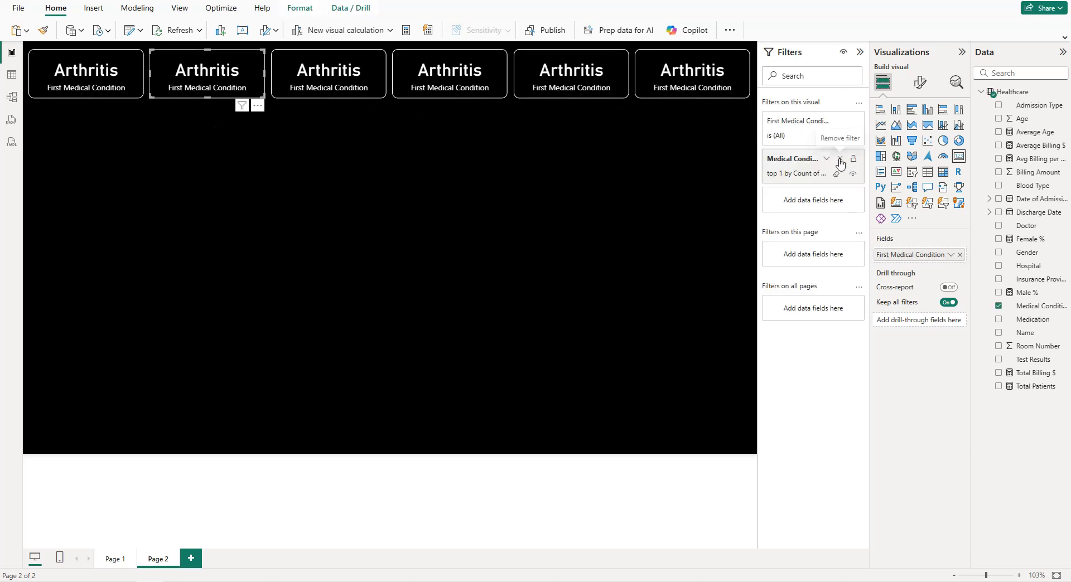
pyautogui.click(349, 84)
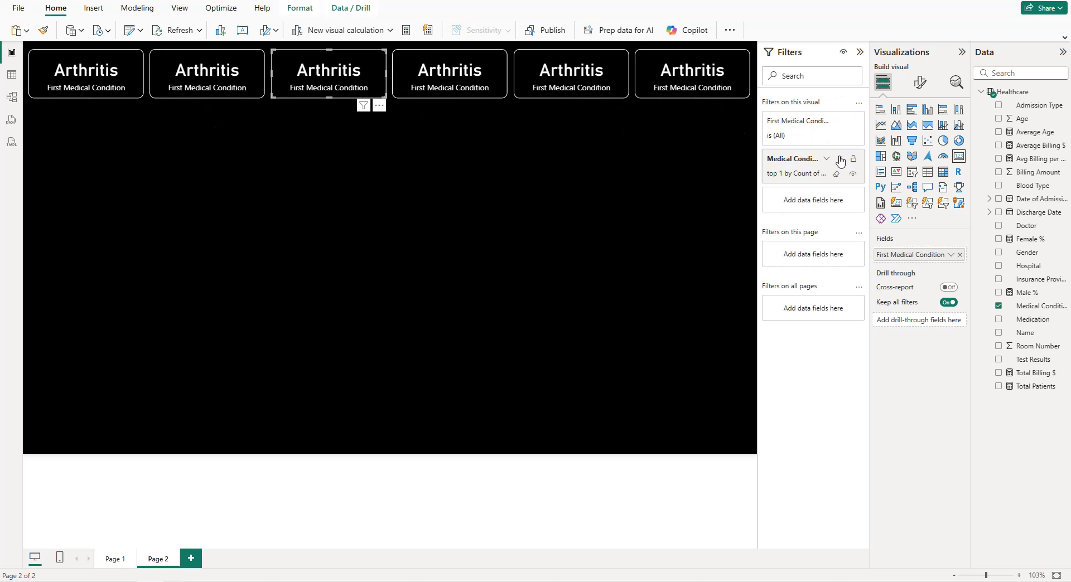
pyautogui.click(485, 89)
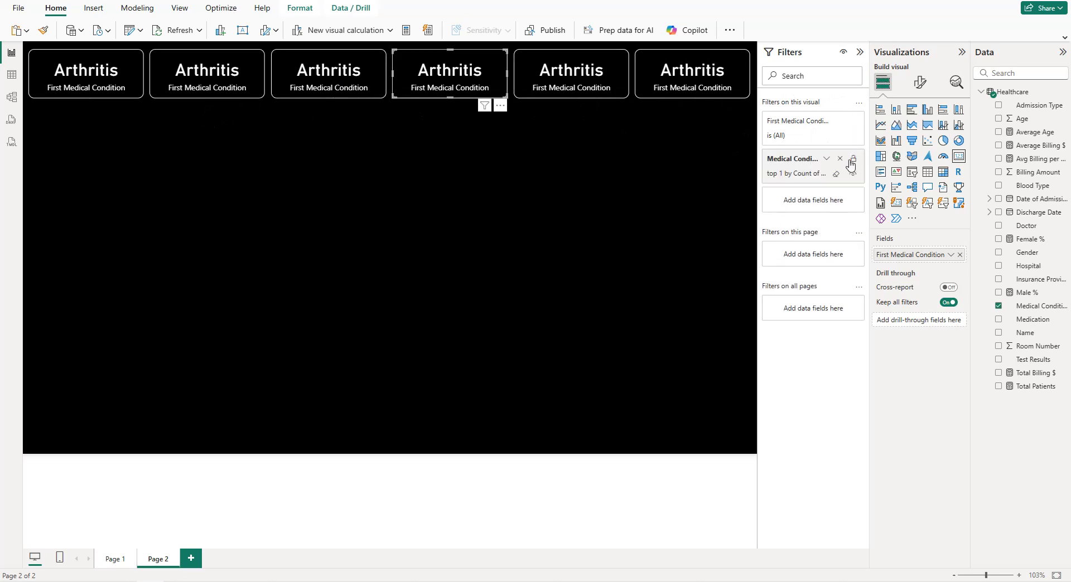
pyautogui.click(609, 84)
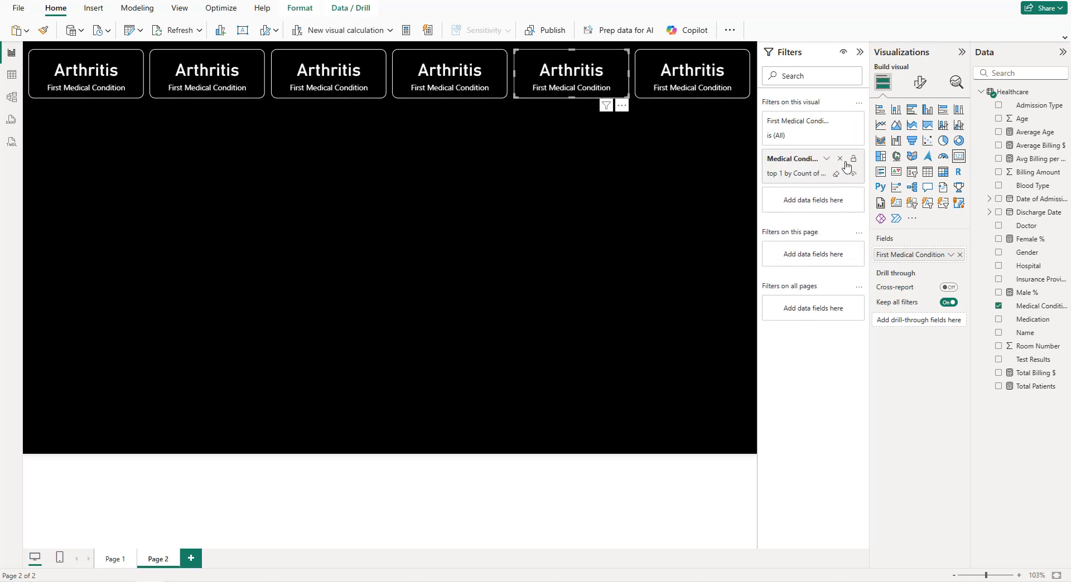
pyautogui.click(839, 159)
pyautogui.hotkey('ctrl', 'z')
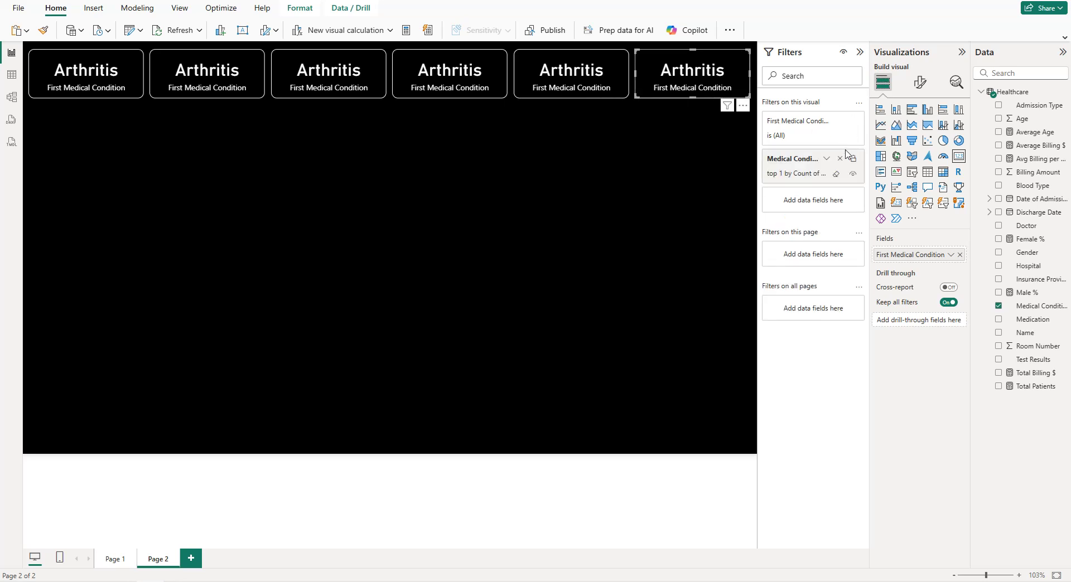
pyautogui.click(840, 160)
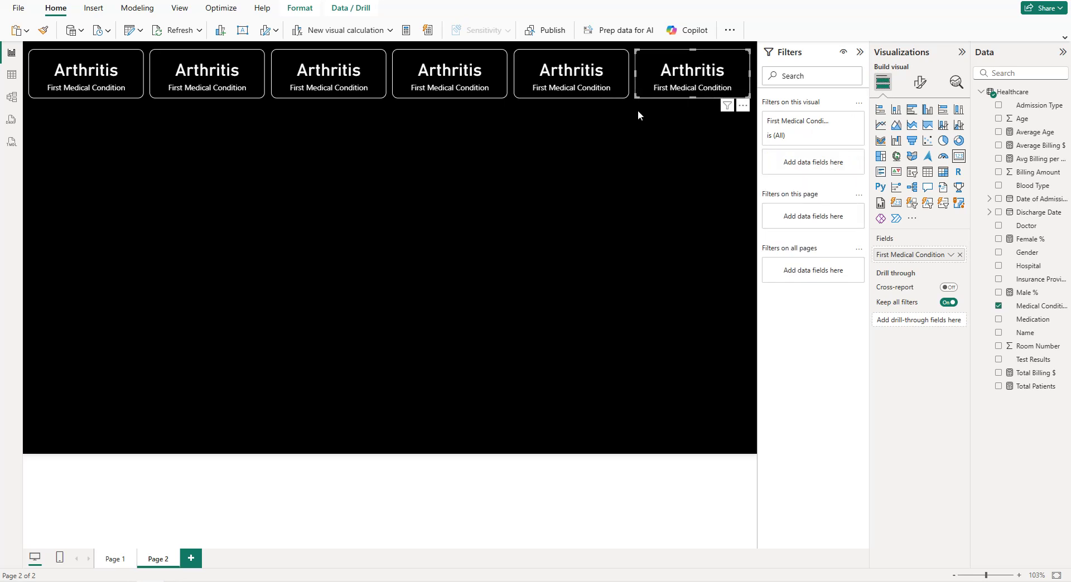
pyautogui.click(200, 78)
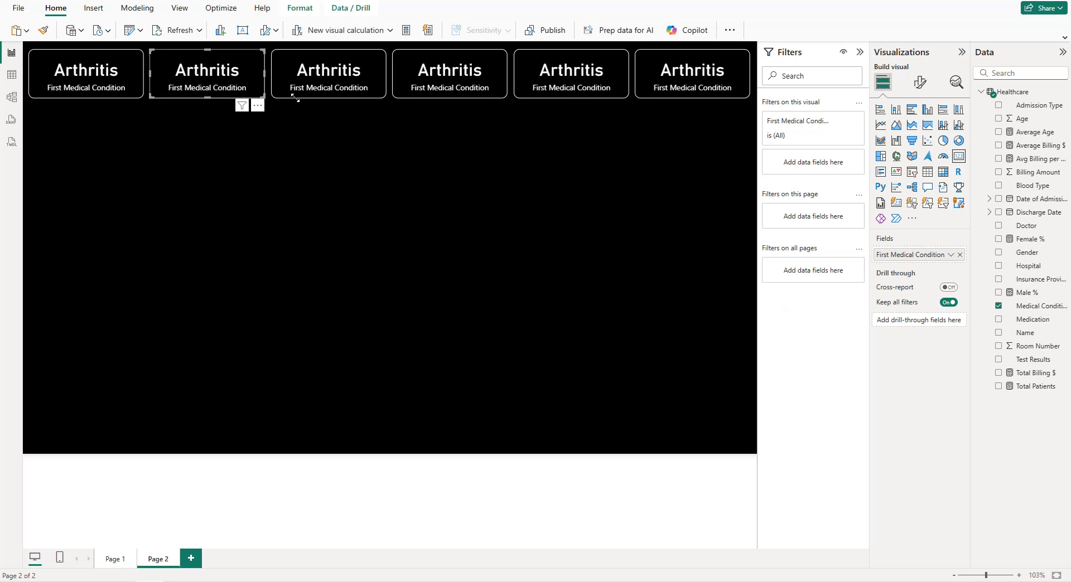
# - Replace the medical condition field with Total Patients in the second card and Average Billing $ in the third card
pyautogui.click(960, 256)
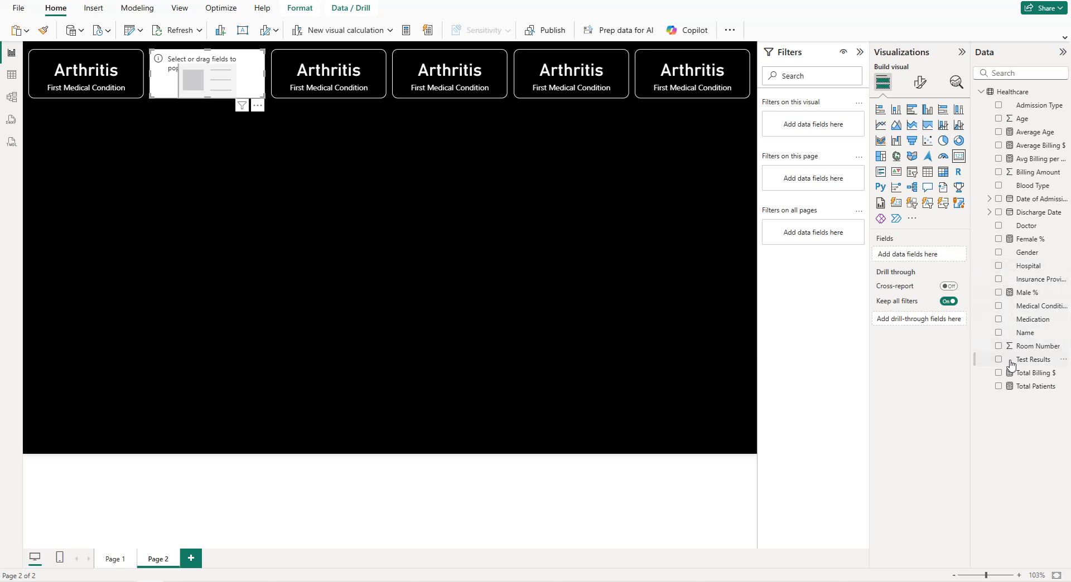
pyautogui.click(998, 386)
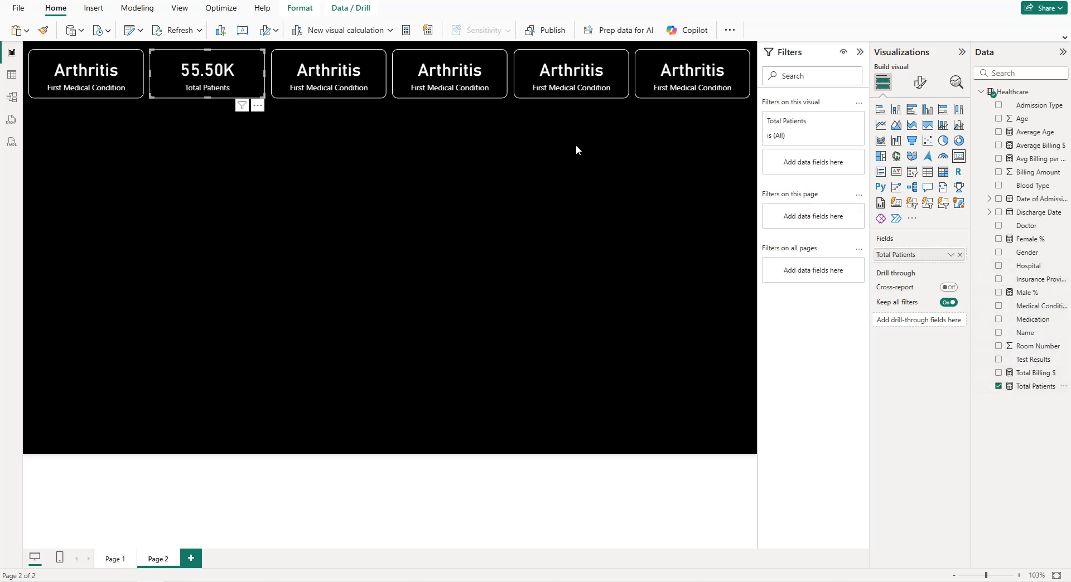
pyautogui.click(360, 80)
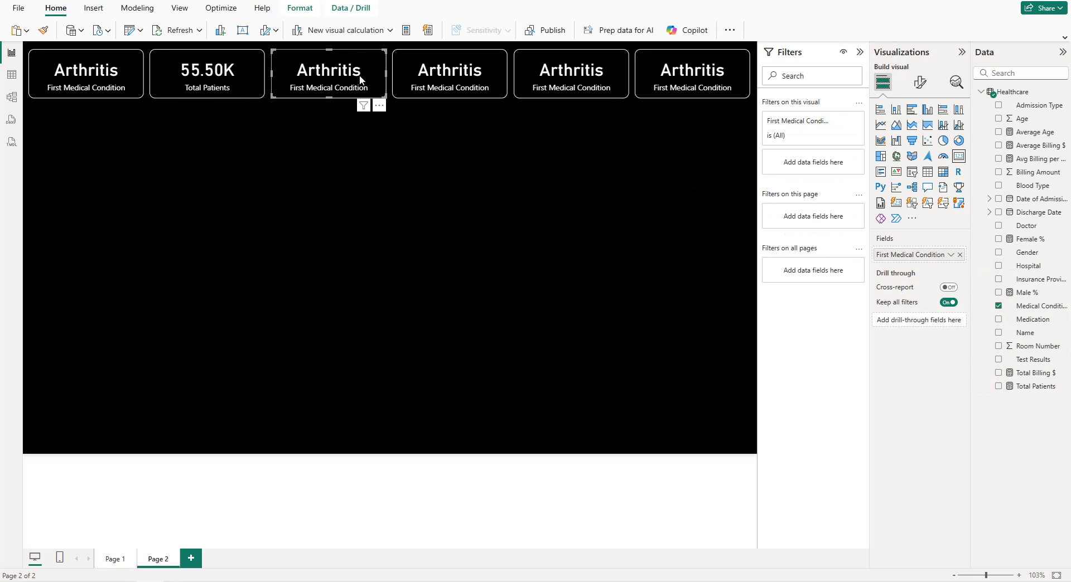
pyautogui.click(960, 254)
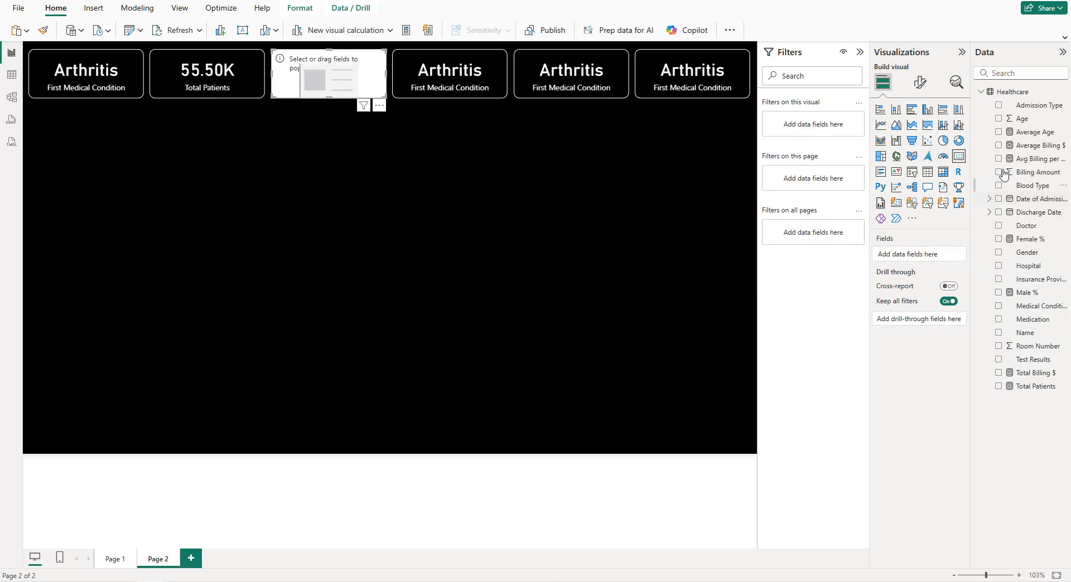
pyautogui.click(998, 144)
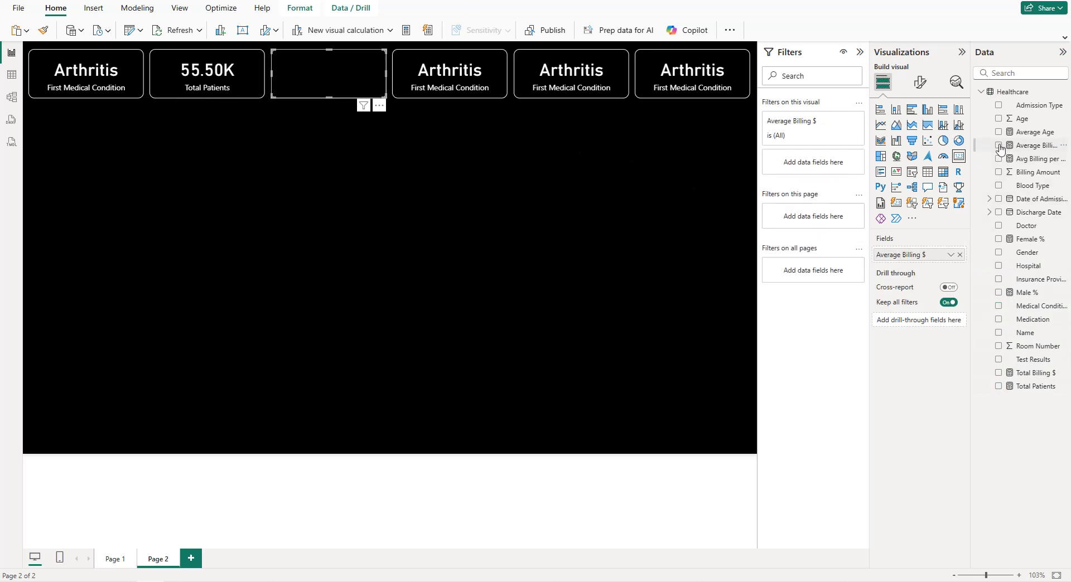
# - Replace the medical condition field with Total Billing $ in the fourth card and Average Age in the fifth card
pyautogui.click(461, 67)
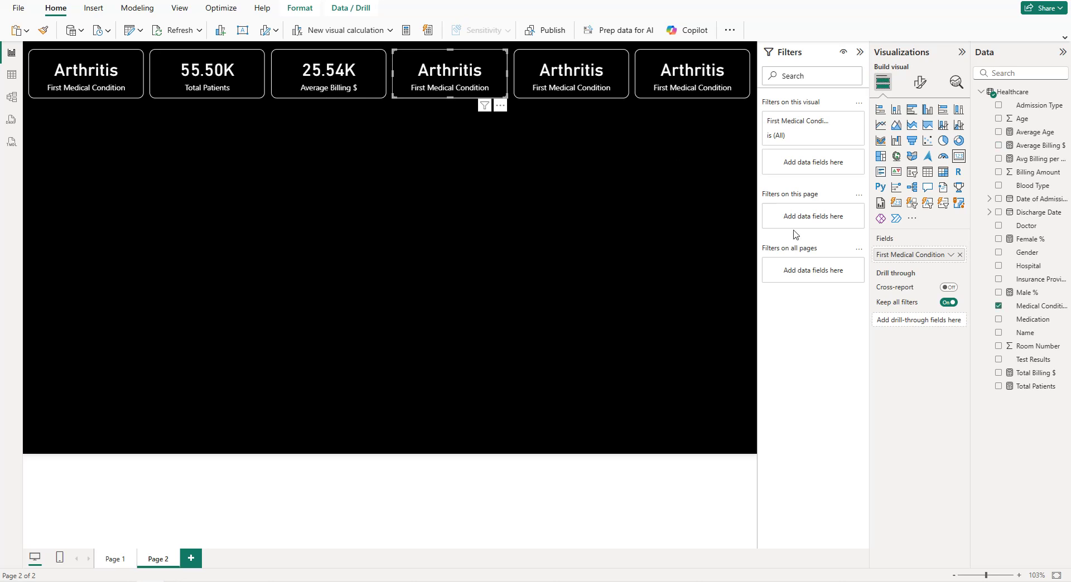
pyautogui.click(959, 255)
pyautogui.click(998, 373)
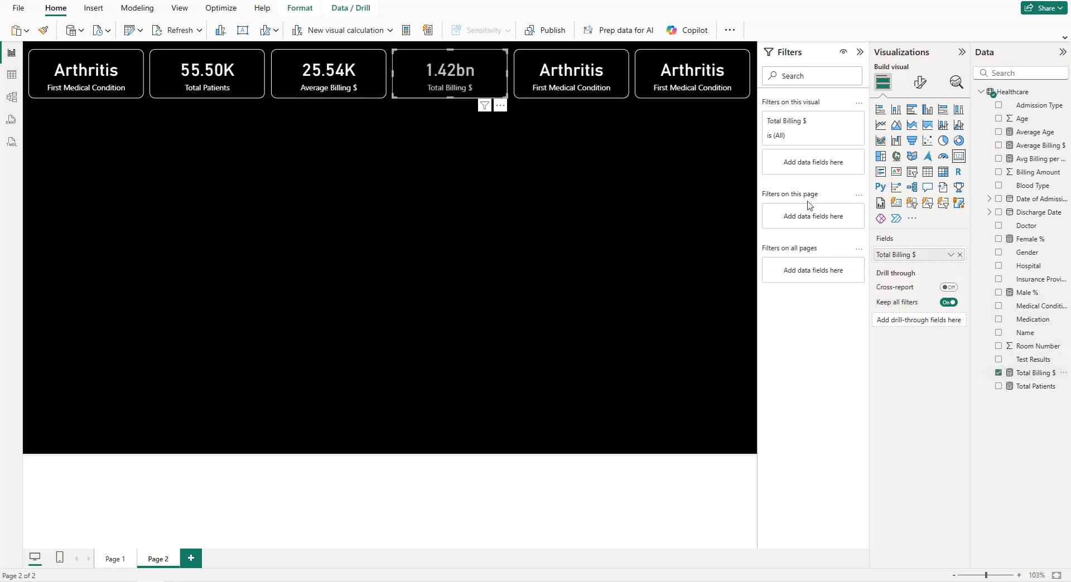
pyautogui.click(582, 84)
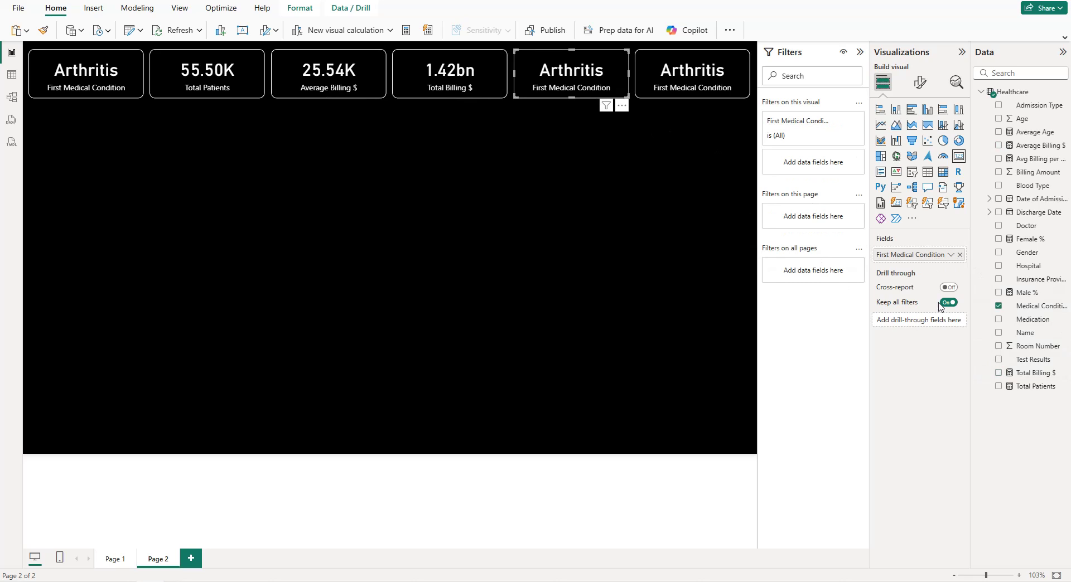
pyautogui.click(961, 255)
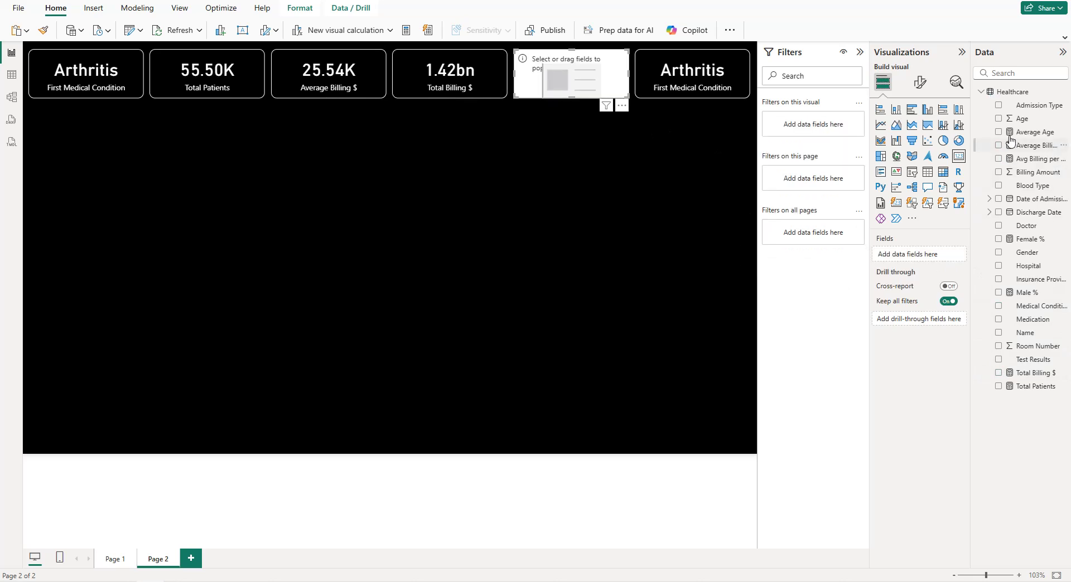
pyautogui.click(998, 132)
# - Replace the medical condition field in the sixth card with the Avg Billing per Condition $ measure
pyautogui.click(728, 84)
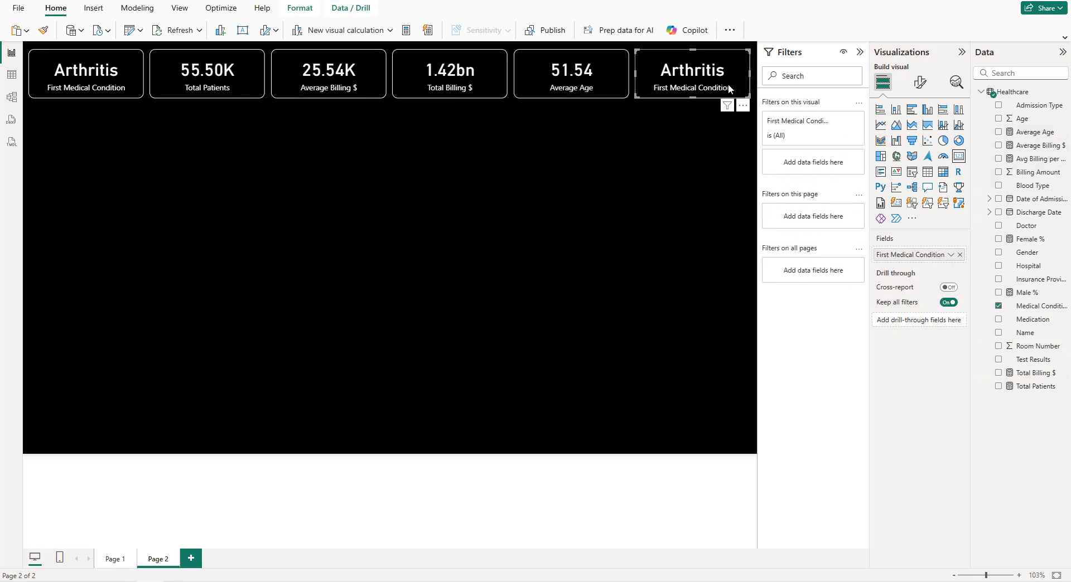
pyautogui.click(959, 255)
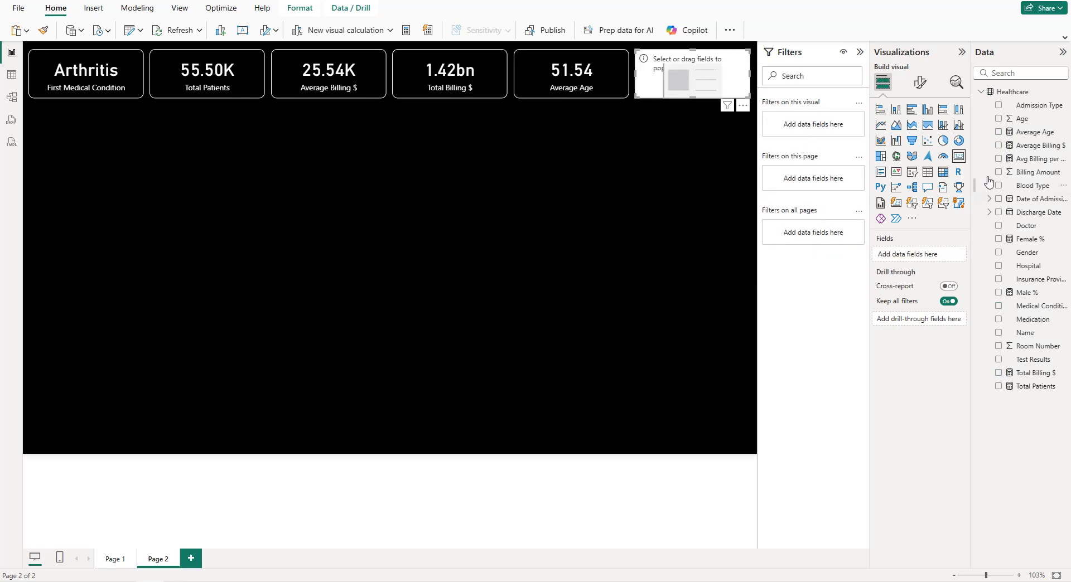
pyautogui.click(998, 159)
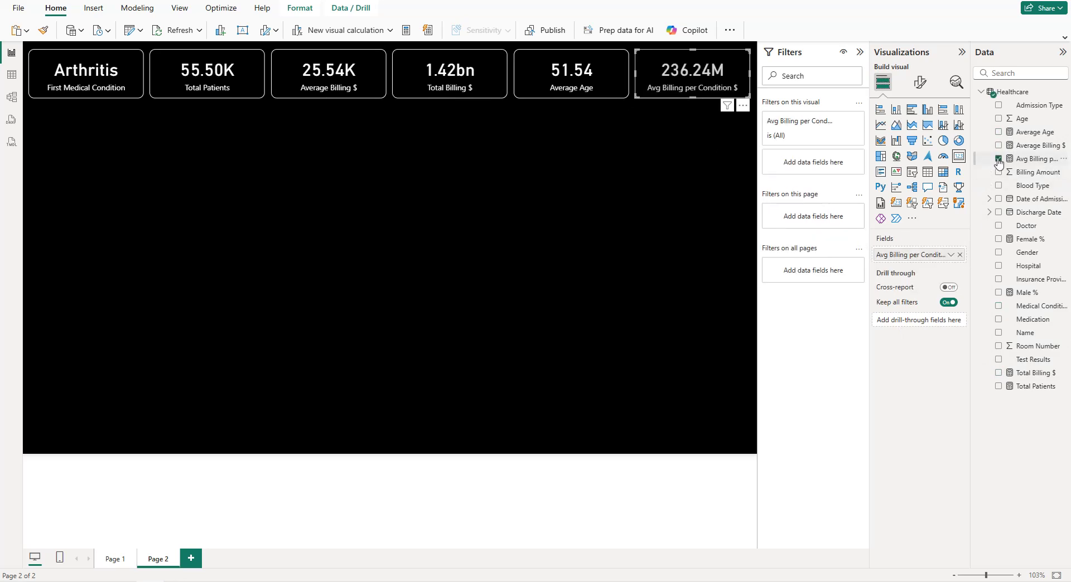
# - Add a line chart directly below the first card and enlarge it to span the width of the first two cards
pyautogui.click(514, 154)
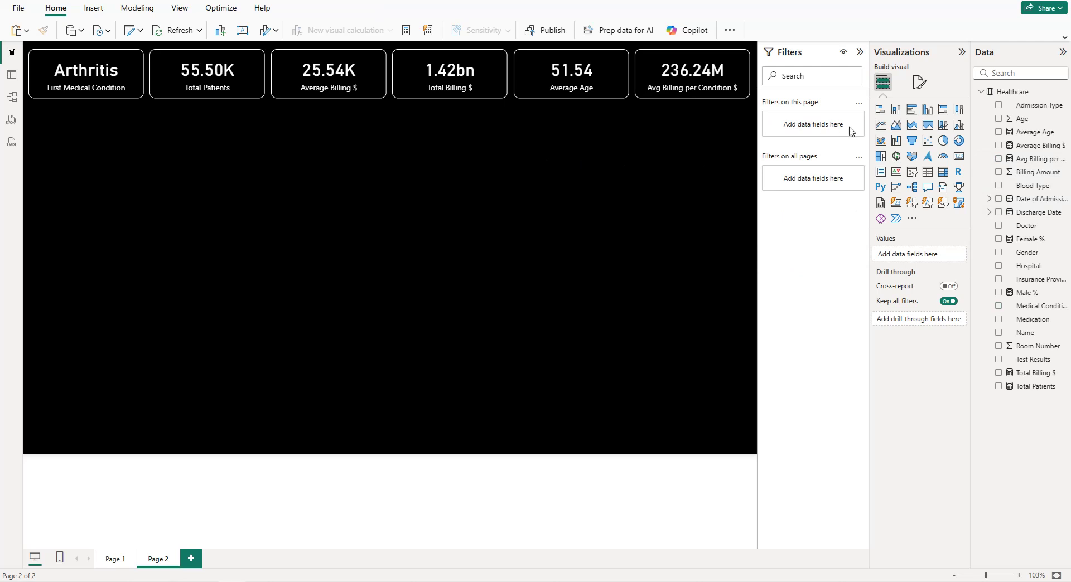
pyautogui.click(879, 128)
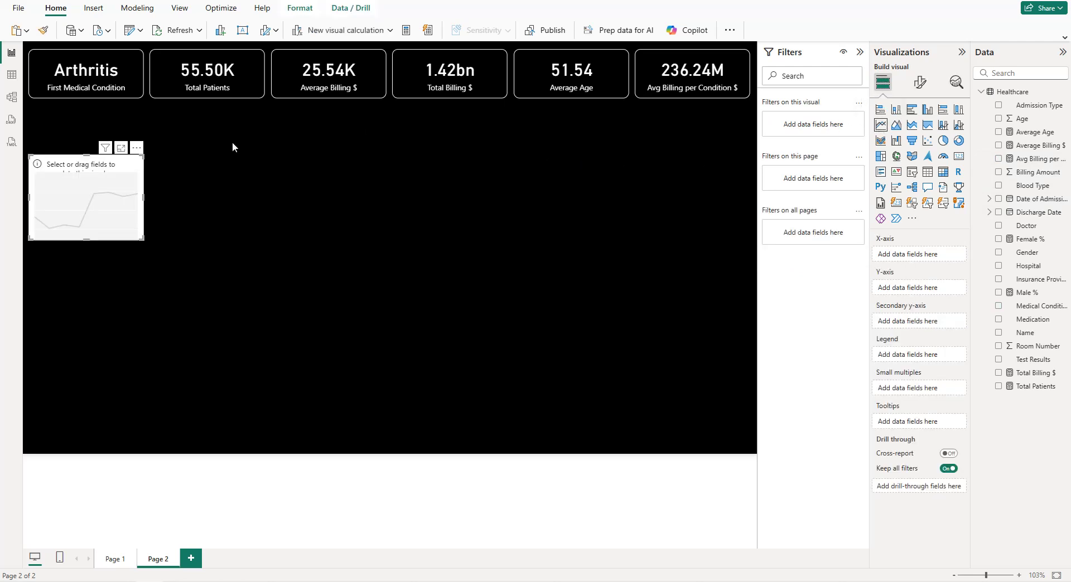
pyautogui.moveTo(97, 175); pyautogui.dragTo(98, 136)
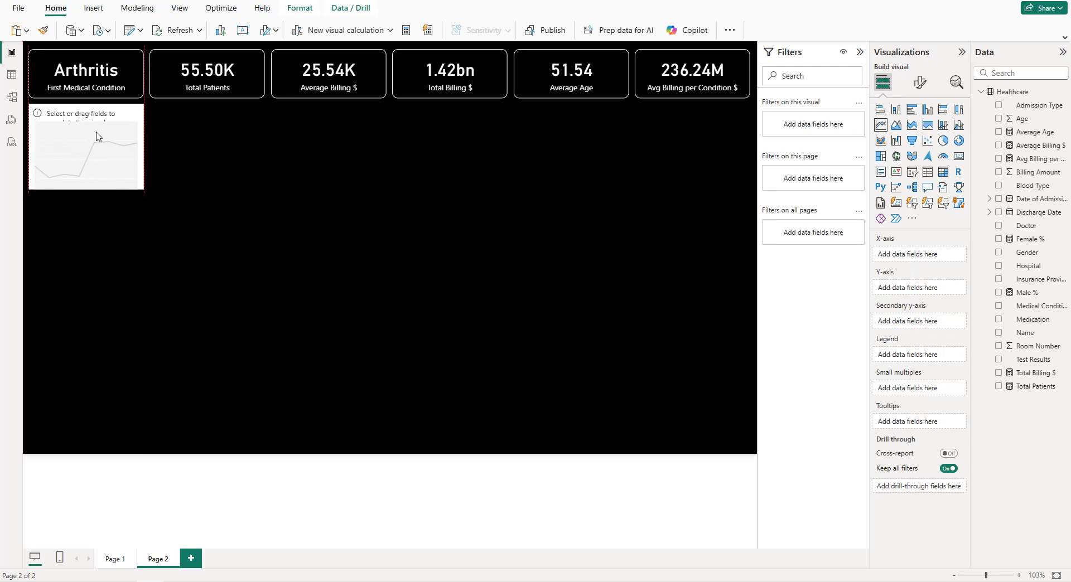
pyautogui.moveTo(164, 146); pyautogui.dragTo(265, 146)
pyautogui.moveTo(147, 193); pyautogui.dragTo(153, 214)
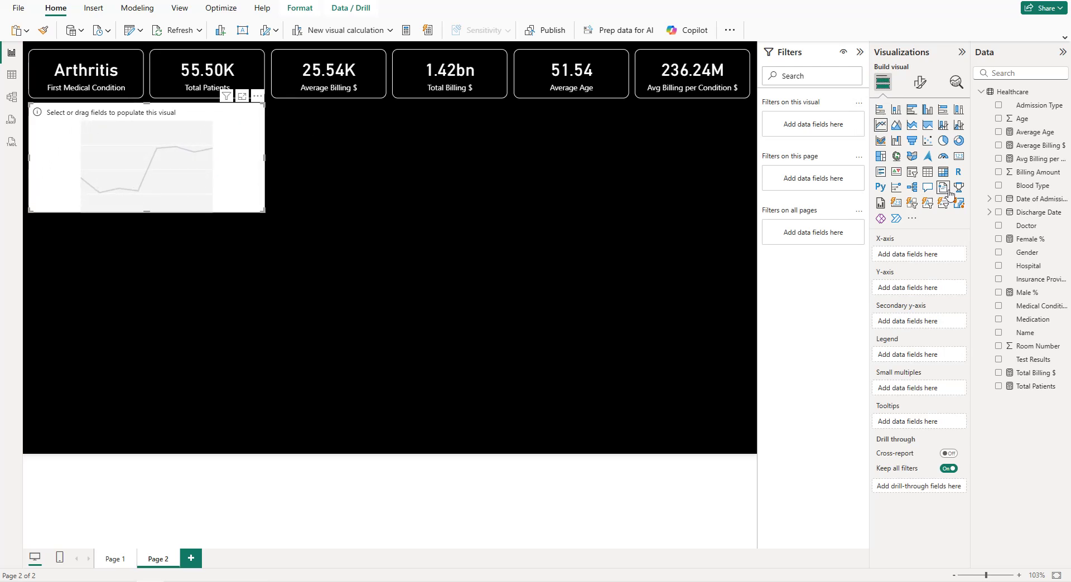
# - Plot Billing Amount by Date of Admission in the line chart, removing the Day and Quarter levels from the date hierarchy
pyautogui.click(999, 173)
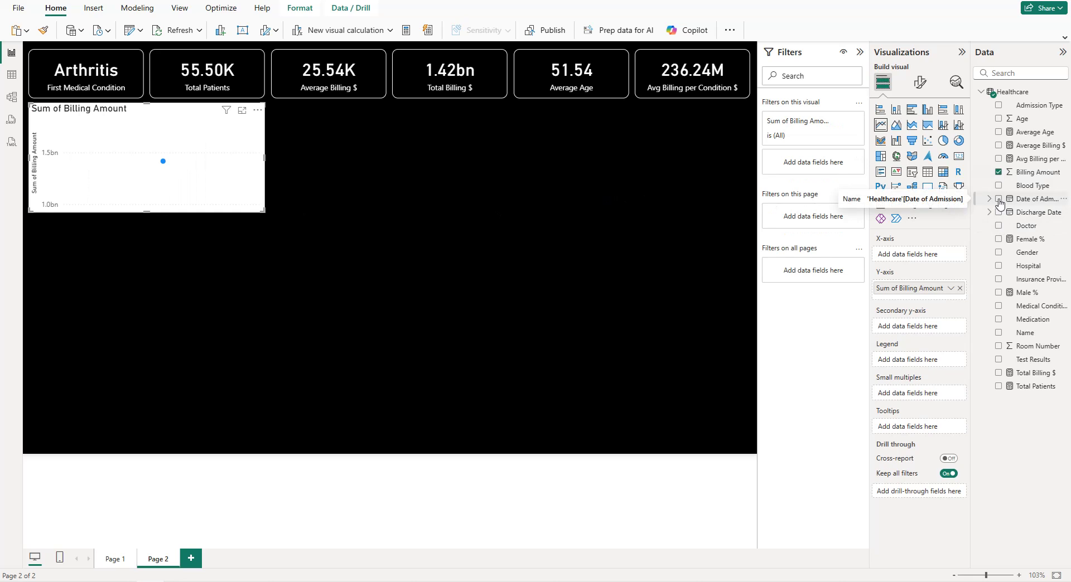
pyautogui.click(999, 200)
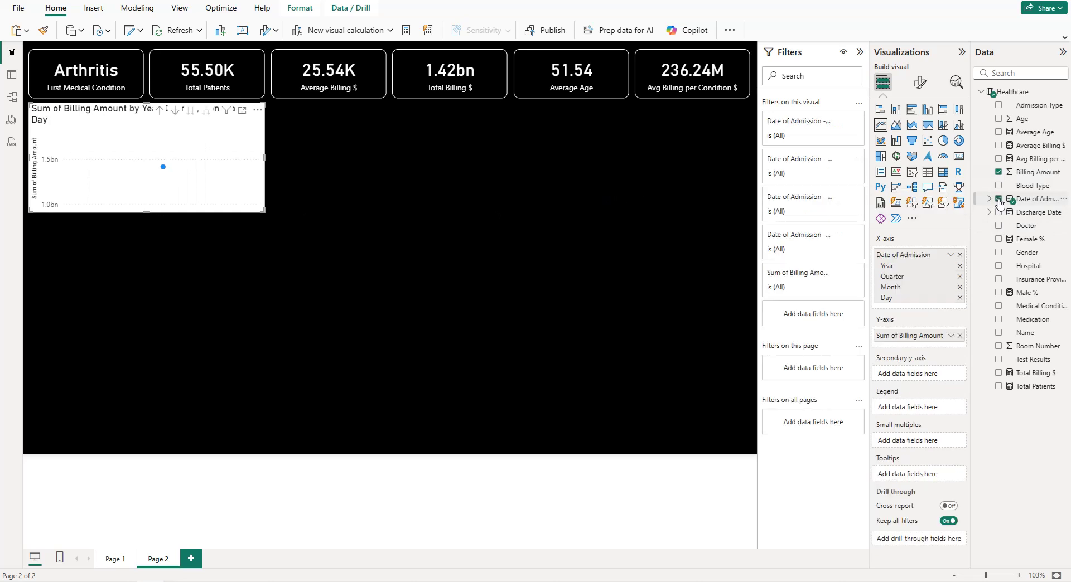
pyautogui.click(959, 298)
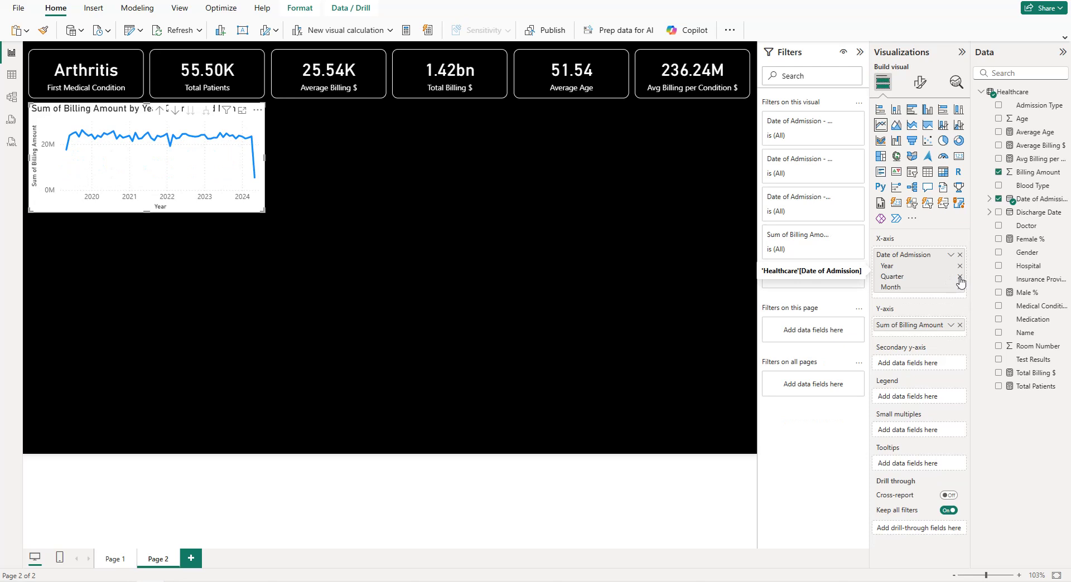
pyautogui.click(959, 278)
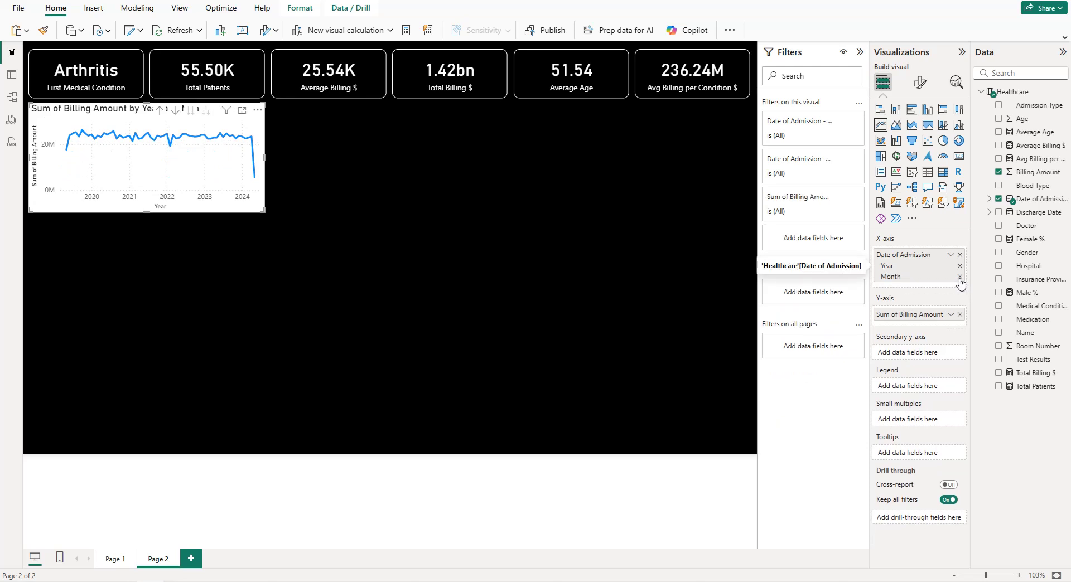
pyautogui.click(960, 277)
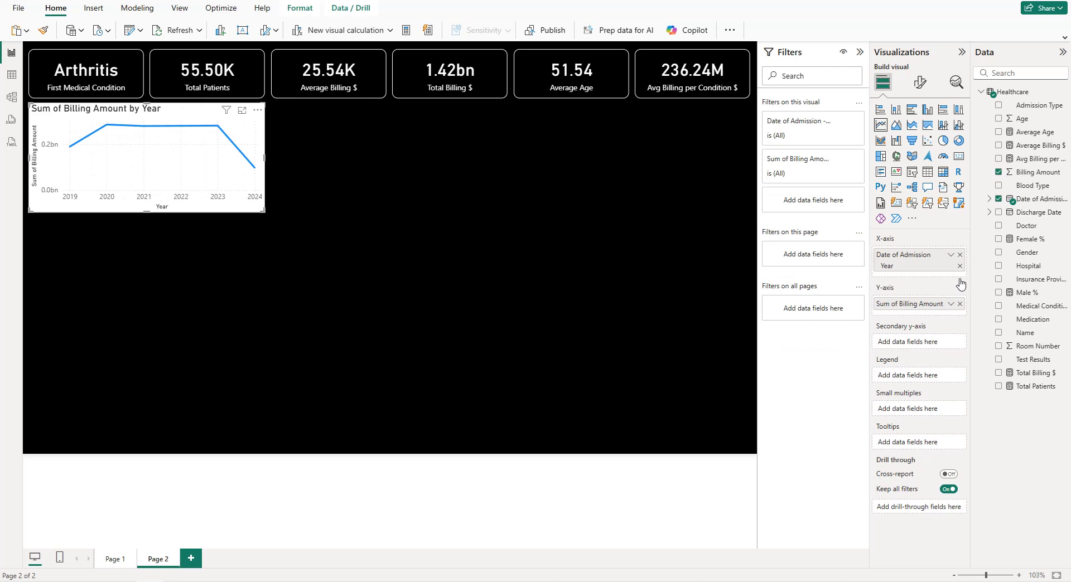
pyautogui.moveTo(959, 264); pyautogui.dragTo(803, 268)
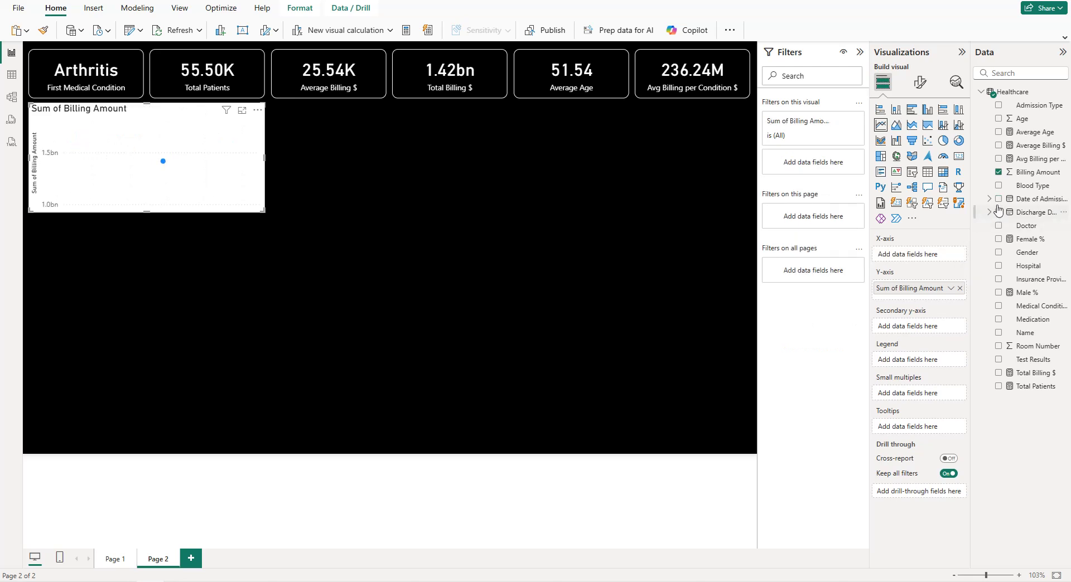
pyautogui.click(998, 199)
pyautogui.click(960, 297)
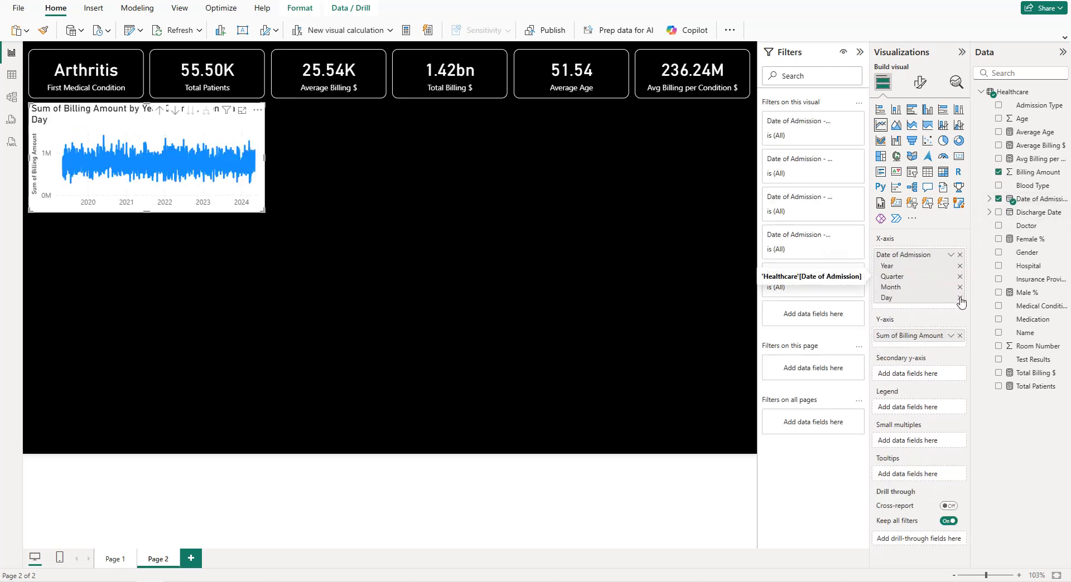
pyautogui.click(959, 276)
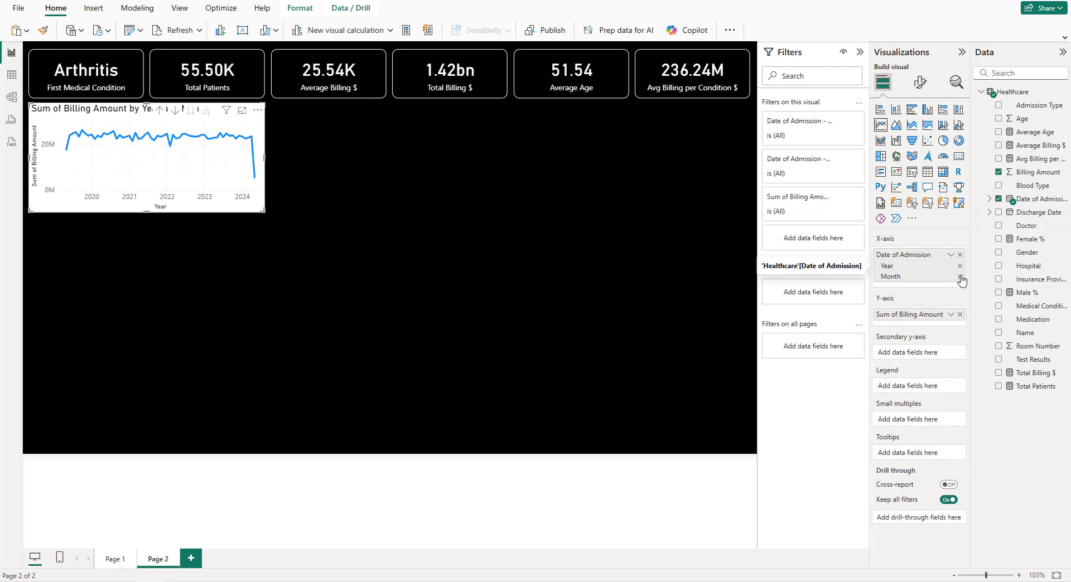
# - Turn off the X-axis and Y-axis titles of the line chart
pyautogui.click(919, 84)
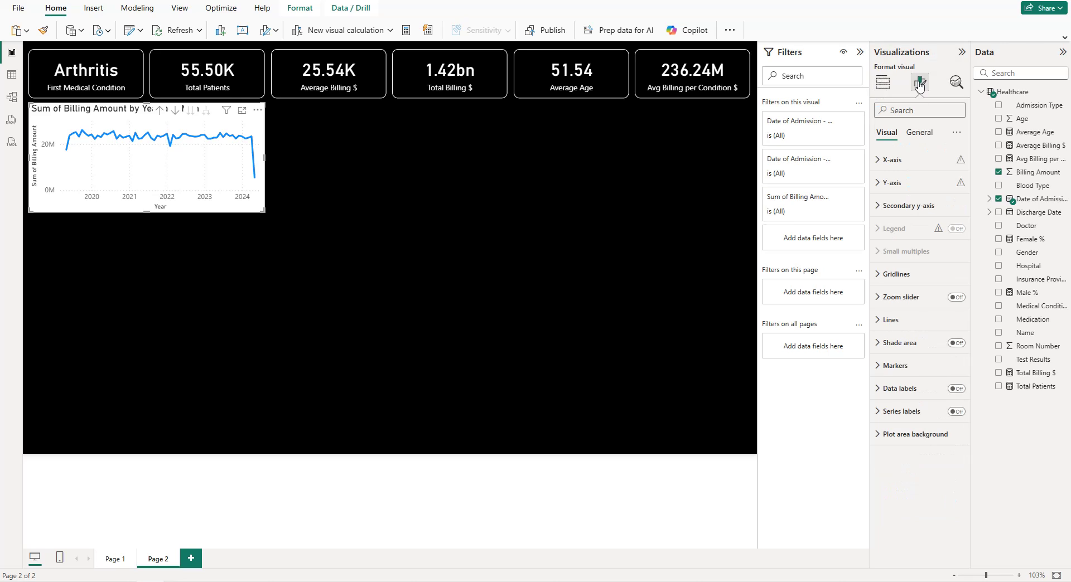
pyautogui.click(919, 165)
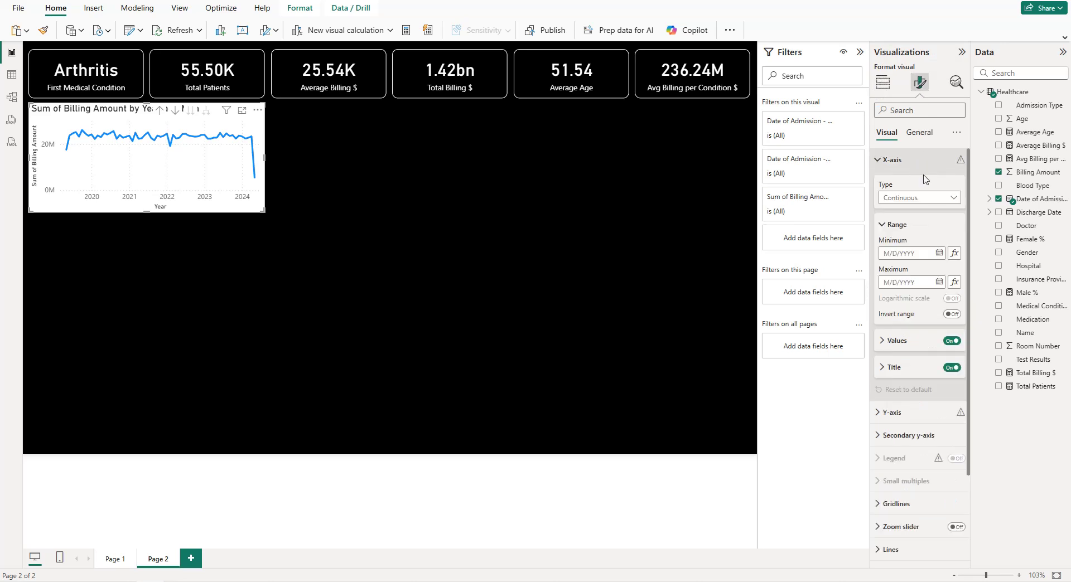
pyautogui.click(904, 162)
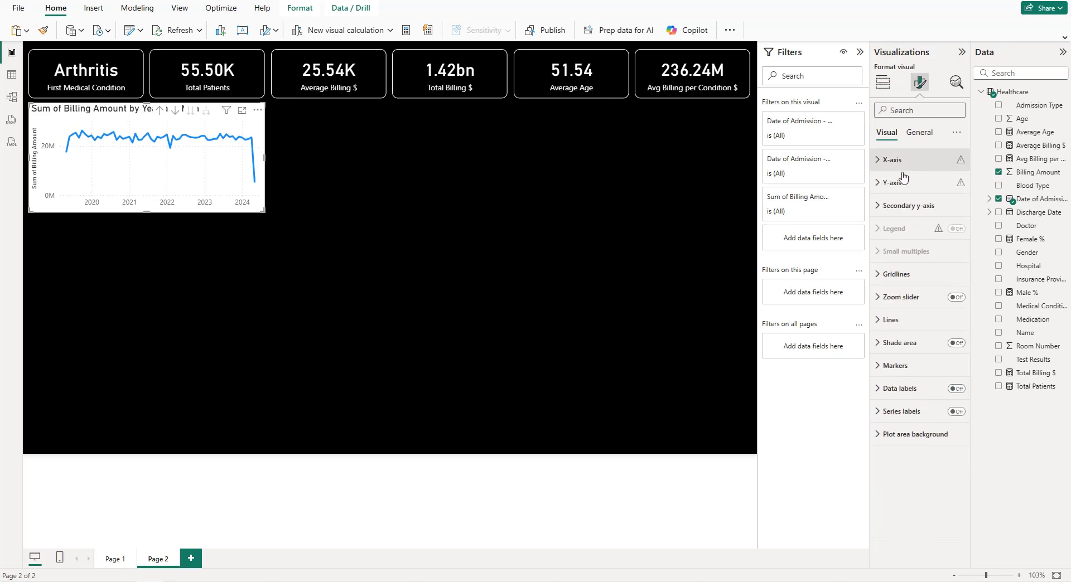
pyautogui.click(903, 182)
pyautogui.click(952, 352)
pyautogui.click(952, 353)
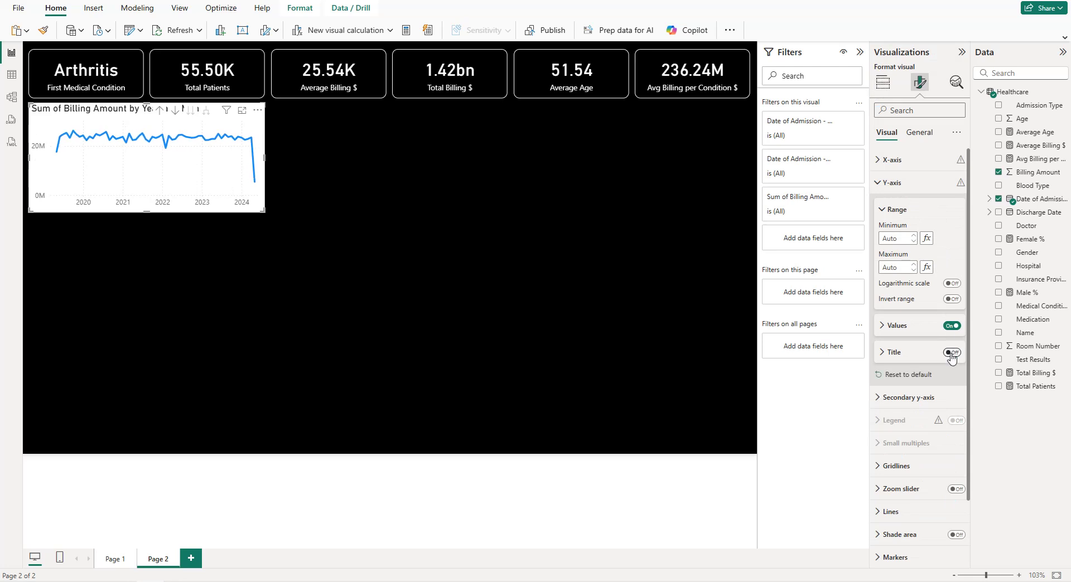
pyautogui.click(893, 183)
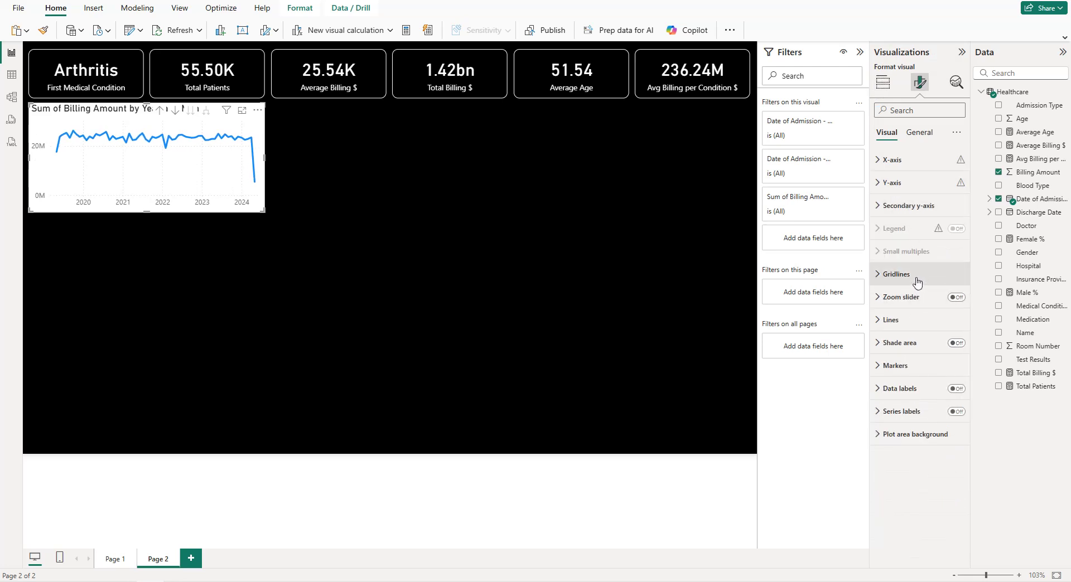
# - Turn off the horizontal and vertical gridlines of the line chart
pyautogui.click(914, 274)
pyautogui.click(951, 302)
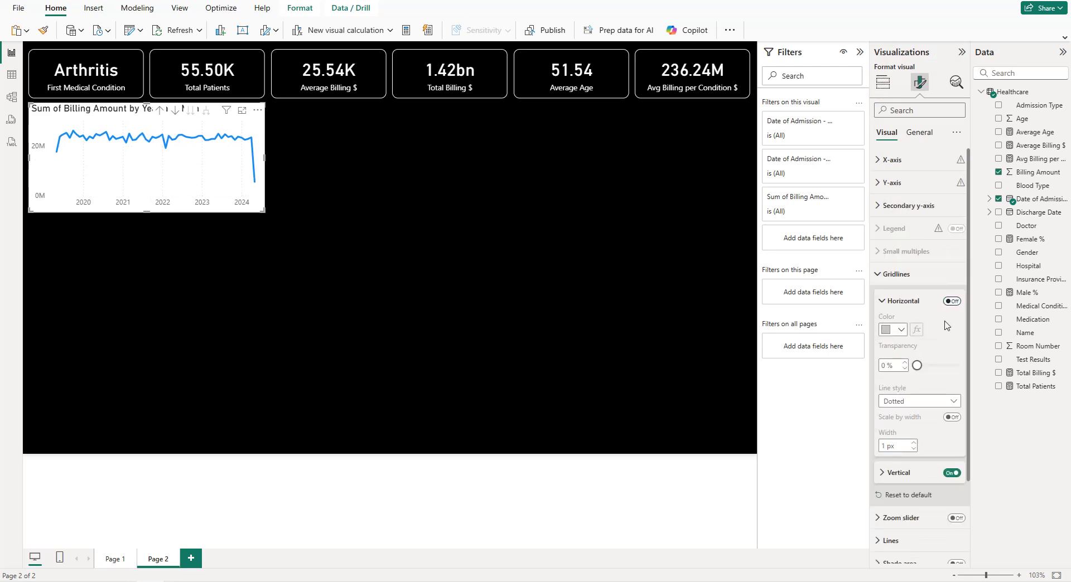
pyautogui.click(952, 472)
pyautogui.click(892, 274)
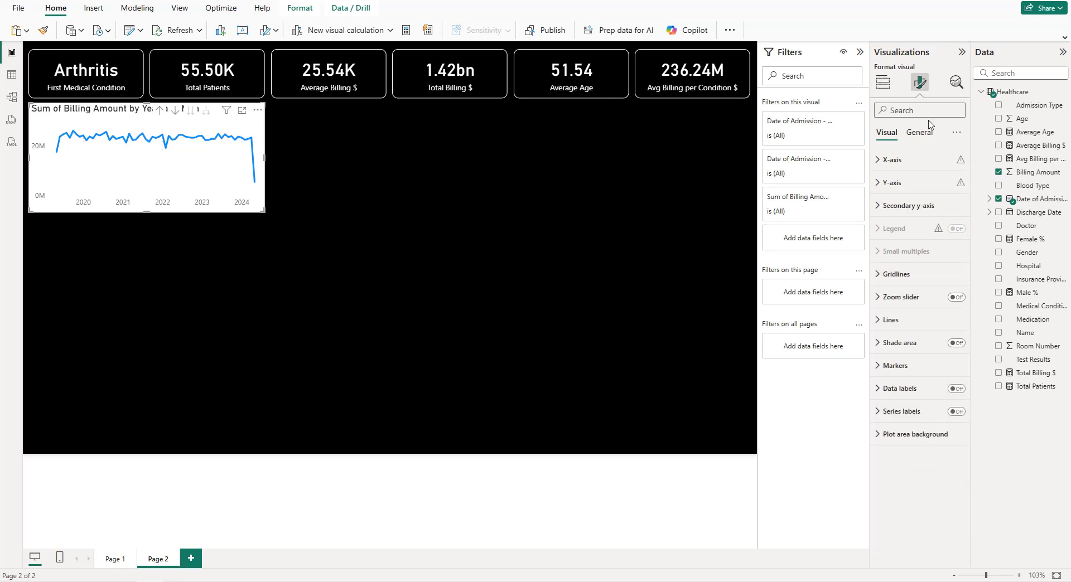
# - Set the line chart's background color to black
pyautogui.click(924, 137)
pyautogui.click(922, 206)
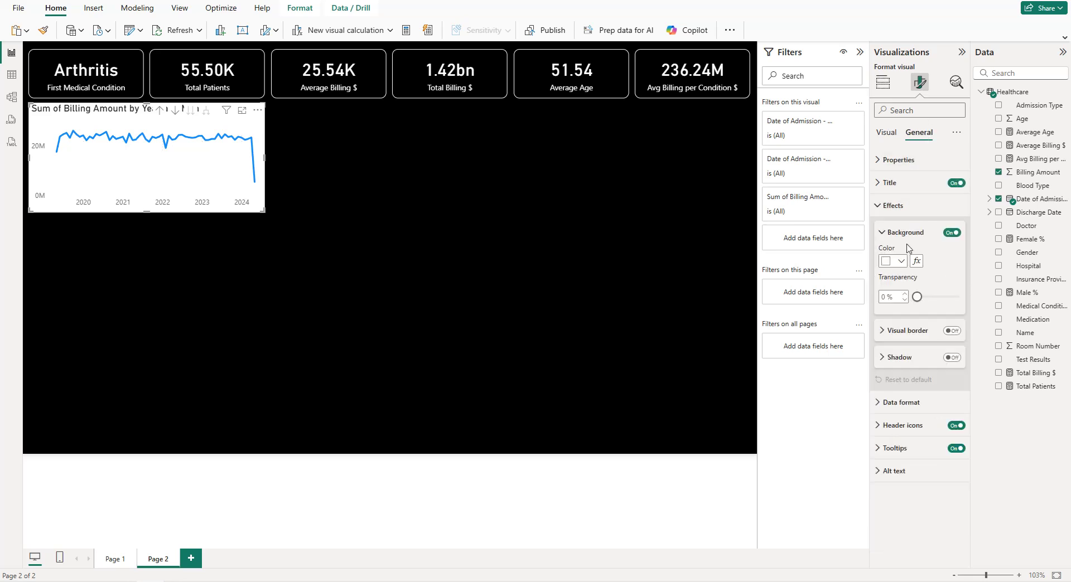
pyautogui.click(899, 262)
pyautogui.click(901, 290)
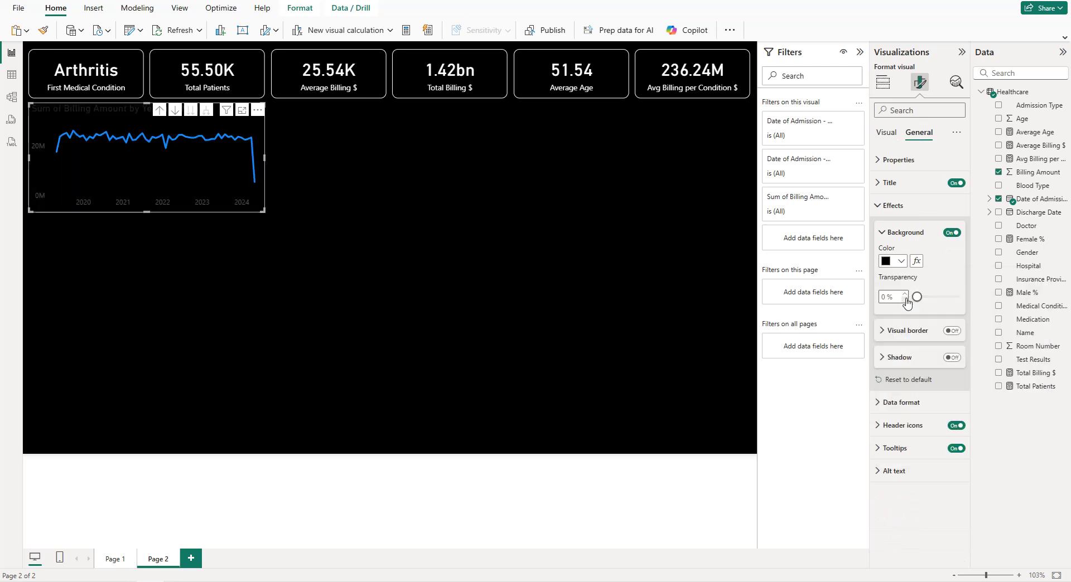
# - Turn on the line chart's visual border in white with 10 px rounded corners
pyautogui.click(952, 330)
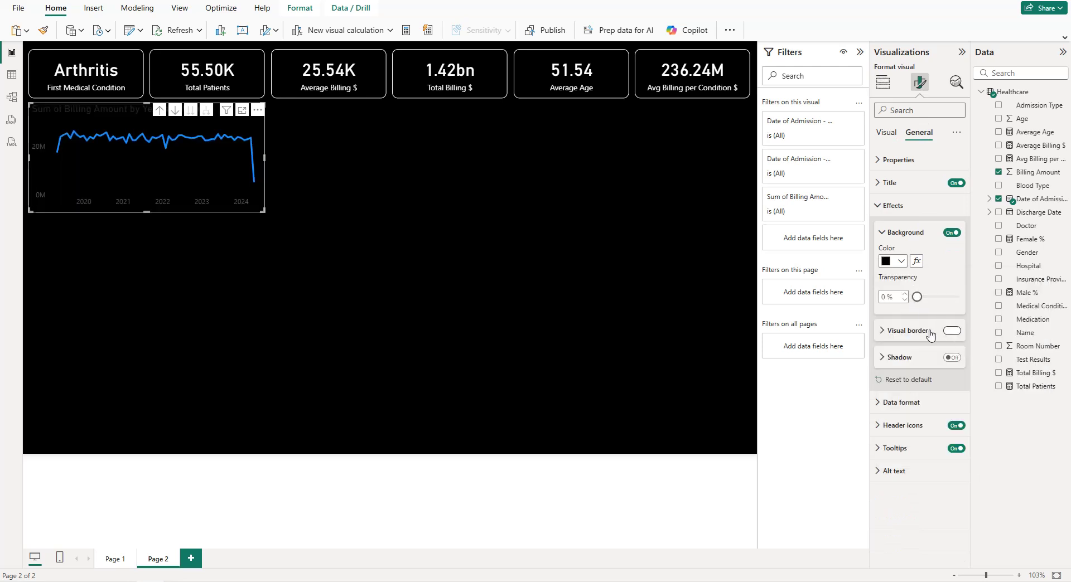
pyautogui.click(904, 331)
pyautogui.click(897, 360)
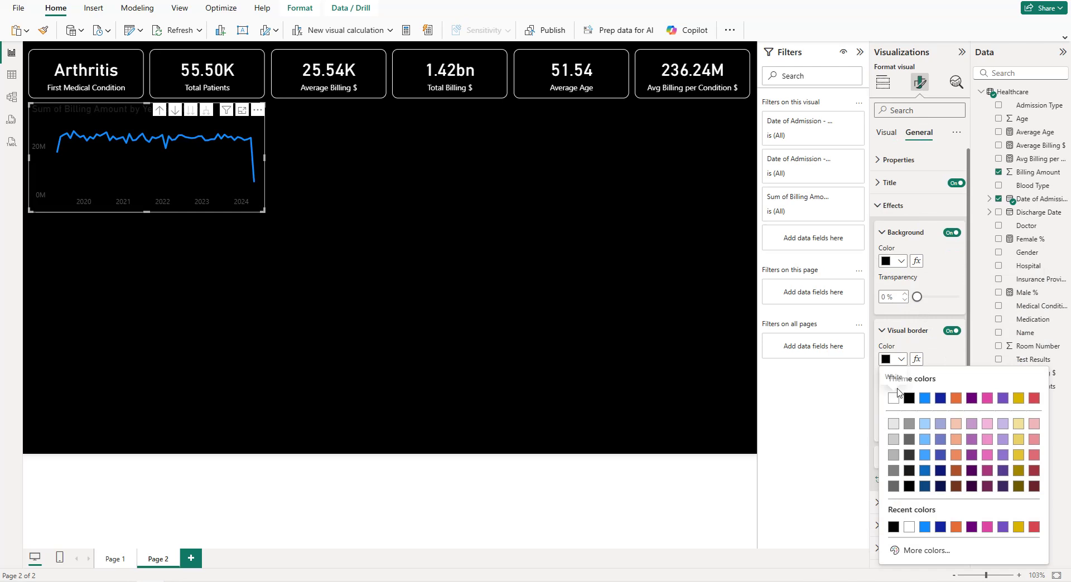
pyautogui.click(892, 400)
pyautogui.click(880, 395)
pyautogui.write('10')
pyautogui.press('Return')
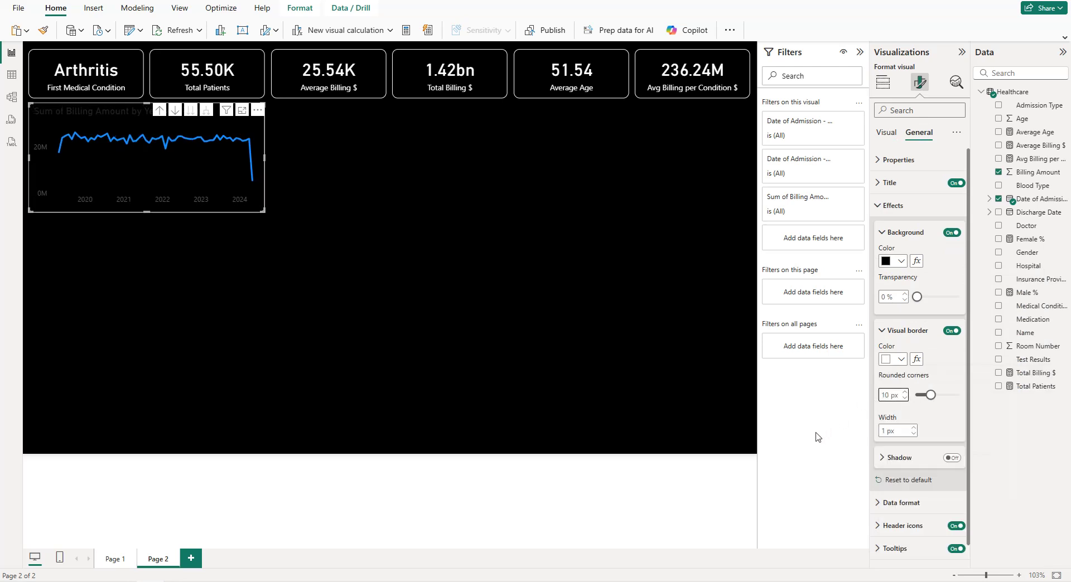
pyautogui.click(891, 204)
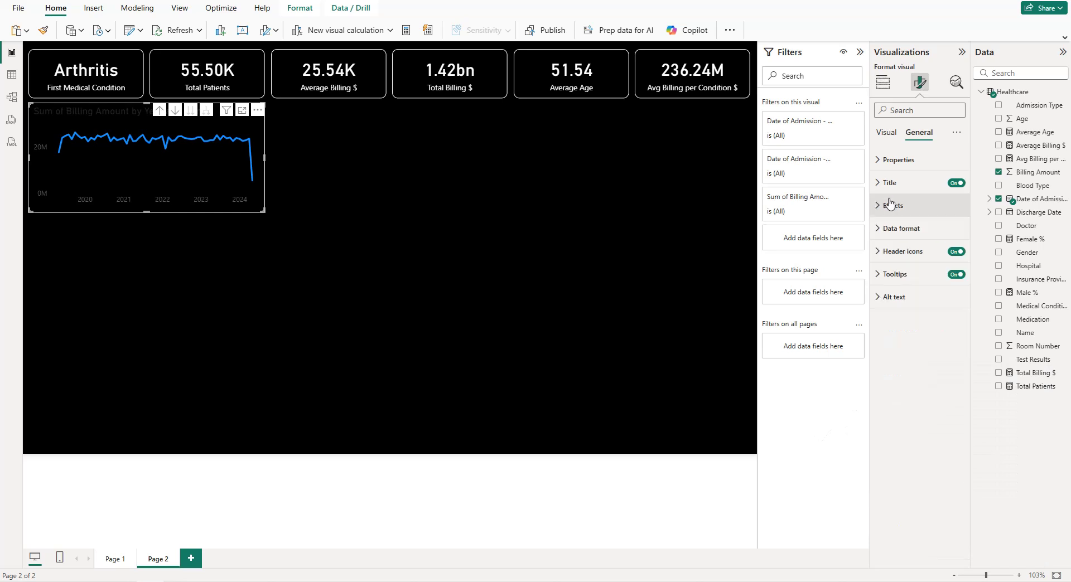
# - Change the line chart's title text to "Billing Amount by Month"
pyautogui.click(903, 182)
pyautogui.click(907, 239)
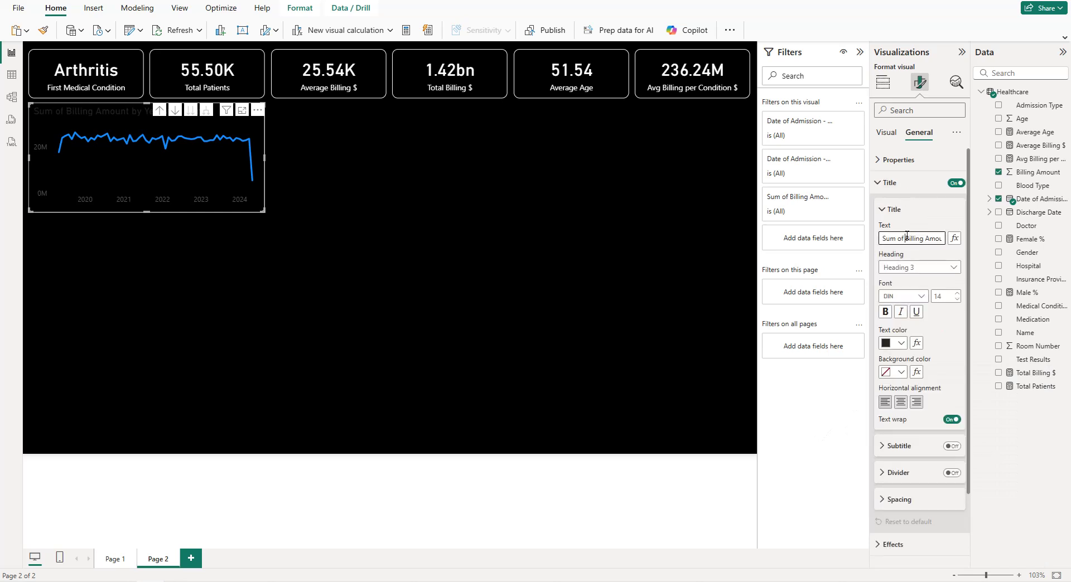
pyautogui.moveTo(904, 239); pyautogui.dragTo(867, 243)
pyautogui.press('BackSpace')
pyautogui.press('Right')
pyautogui.press('Right')
pyautogui.press('Right')
pyautogui.press('Right')
pyautogui.press('Right')
pyautogui.press('Right')
pyautogui.press('Right')
# - Make the line chart's title white at font size 12 and center it horizontally
pyautogui.click(892, 343)
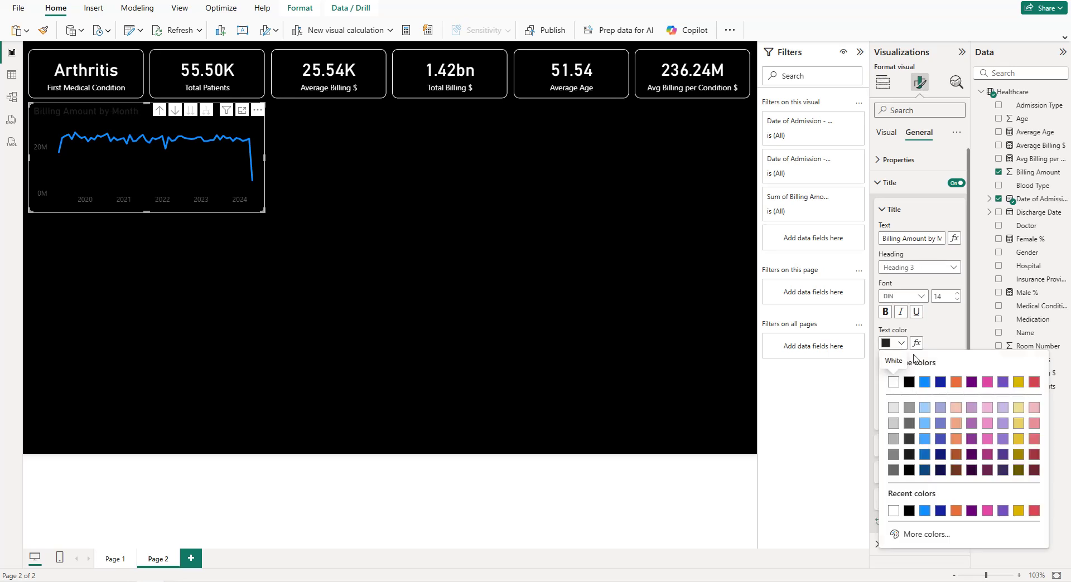
pyautogui.click(892, 382)
pyautogui.click(900, 402)
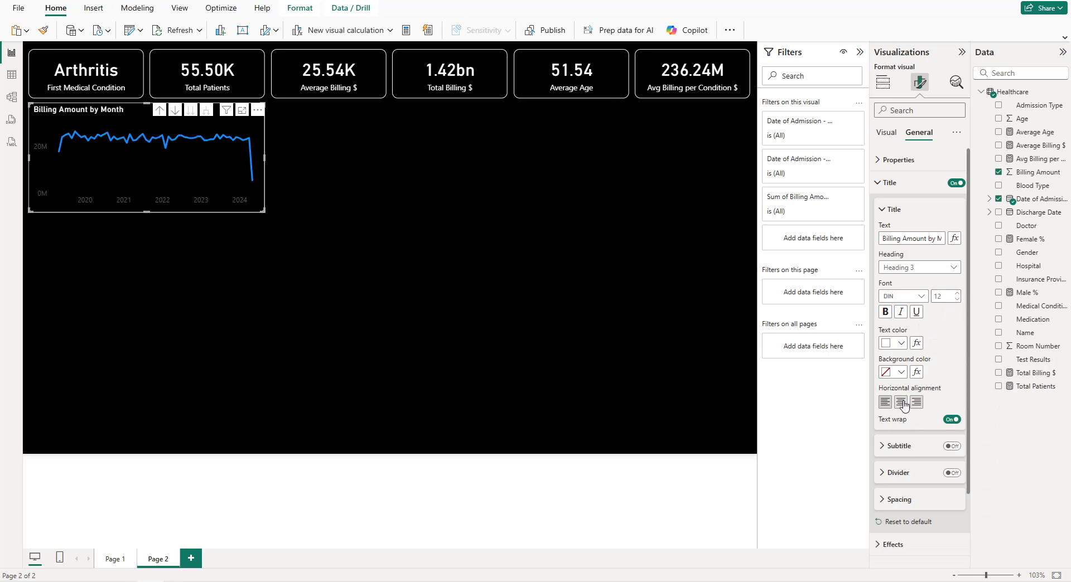
pyautogui.click(890, 182)
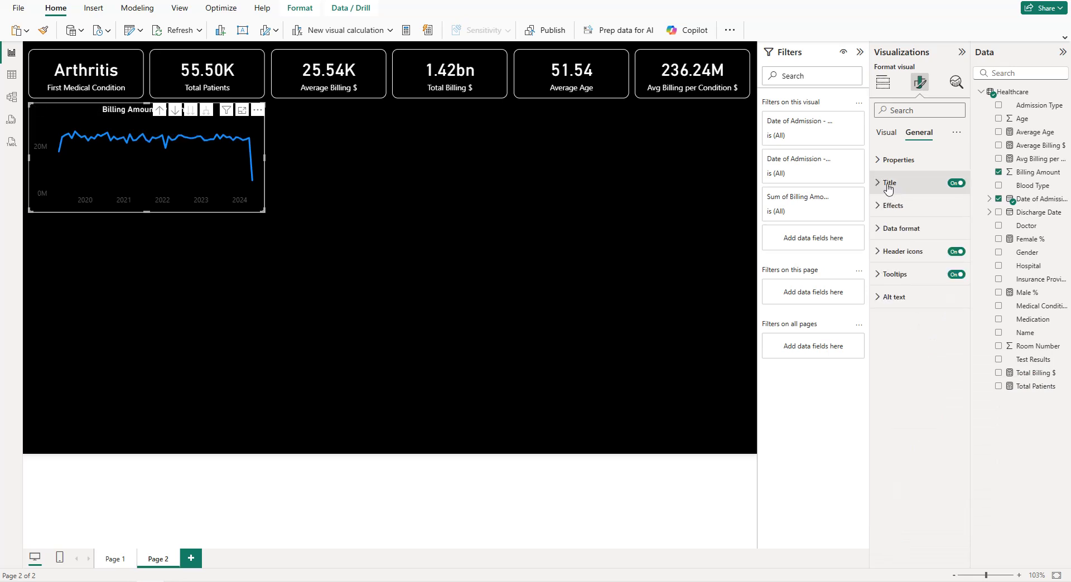
# - Format the line chart's X-axis values in white at font size 8
pyautogui.click(888, 132)
pyautogui.click(892, 160)
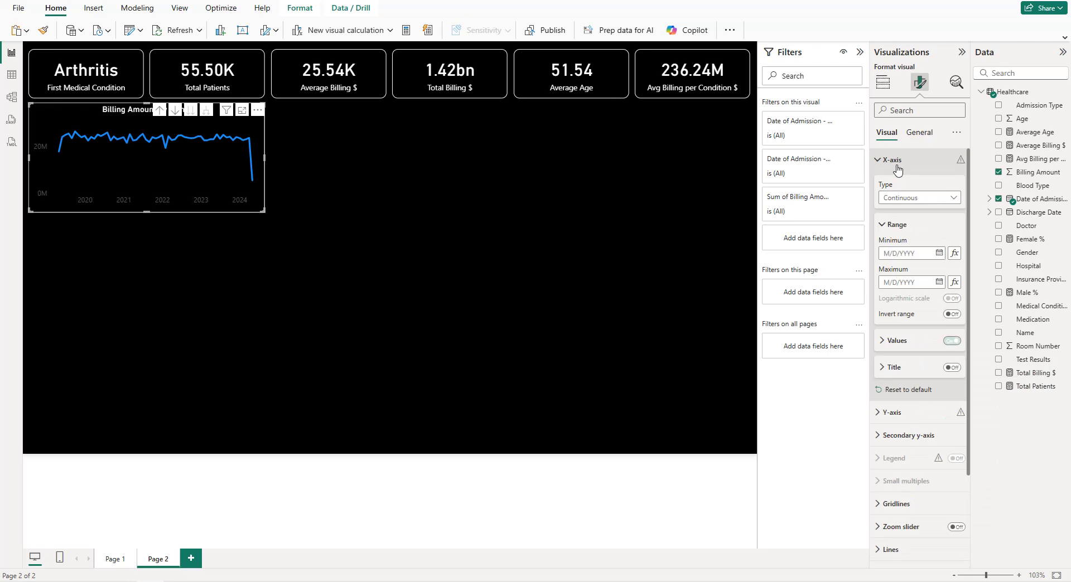
pyautogui.click(918, 341)
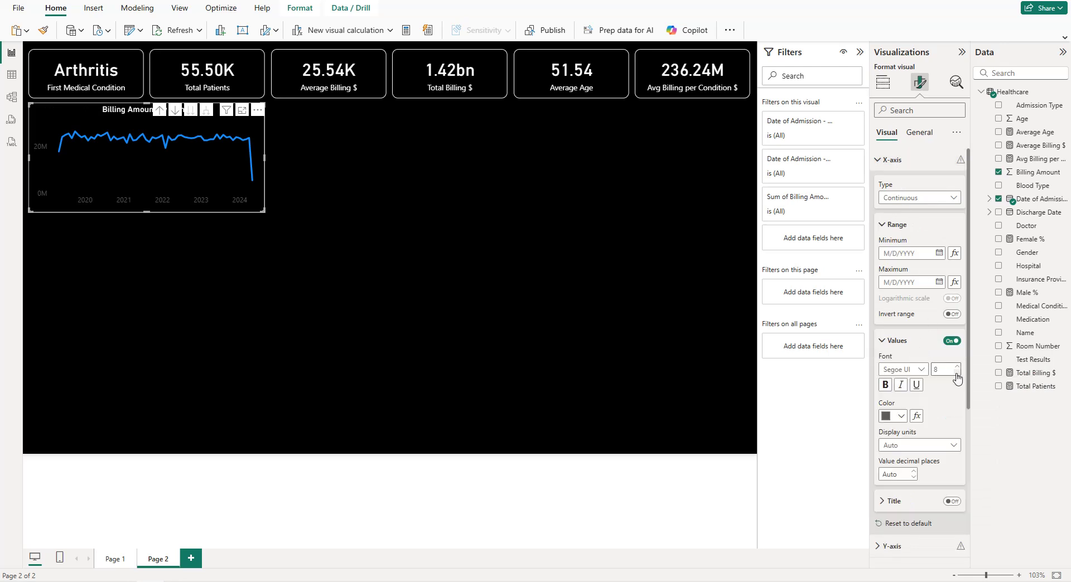
pyautogui.click(895, 416)
pyautogui.click(893, 370)
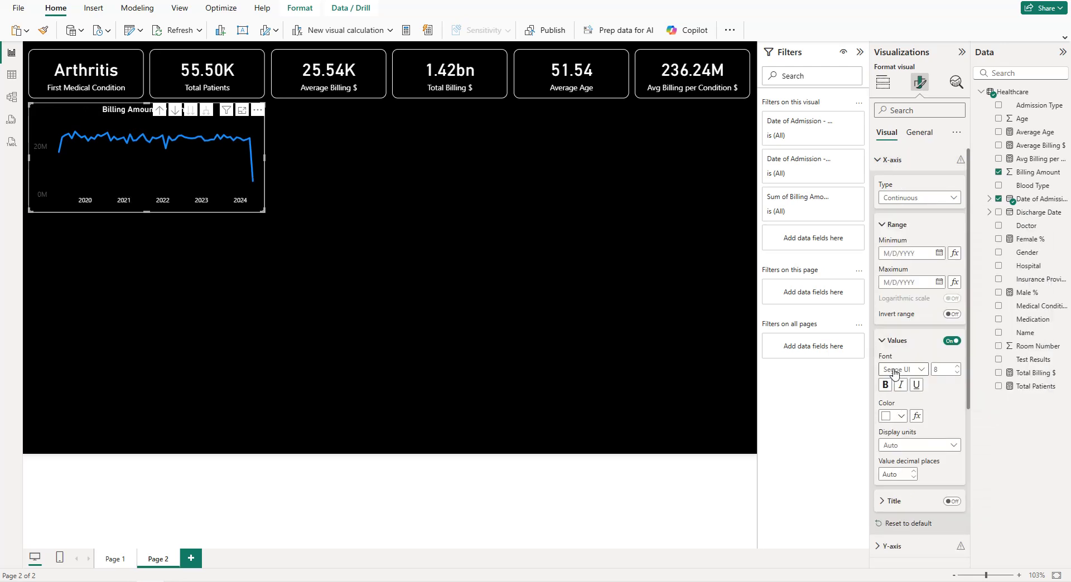
pyautogui.click(891, 160)
# - Format the line chart's Y-axis values in white at font size 8
pyautogui.click(894, 183)
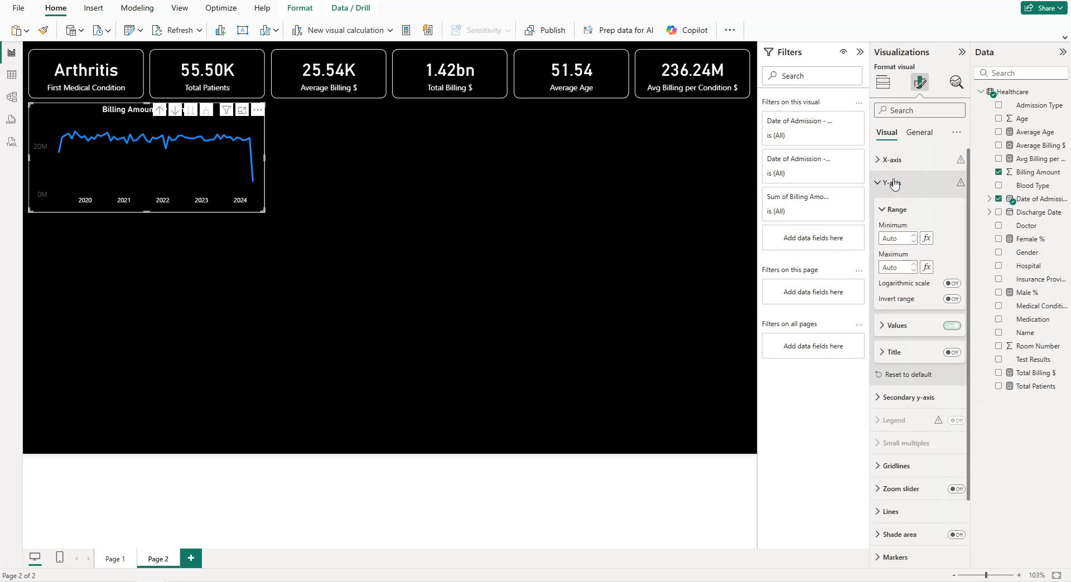
pyautogui.click(910, 329)
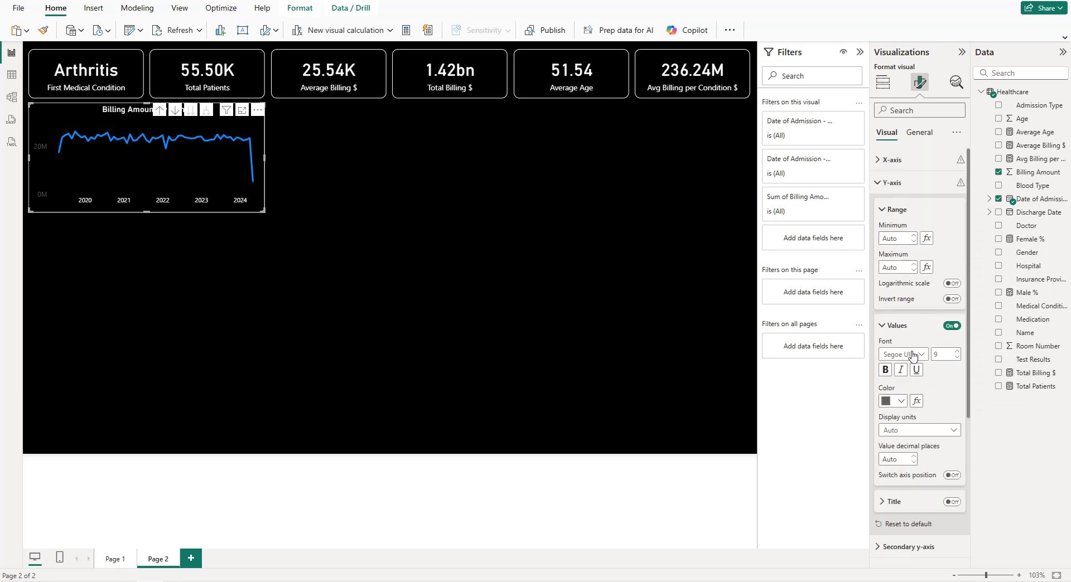
pyautogui.click(957, 359)
pyautogui.click(901, 401)
pyautogui.click(894, 357)
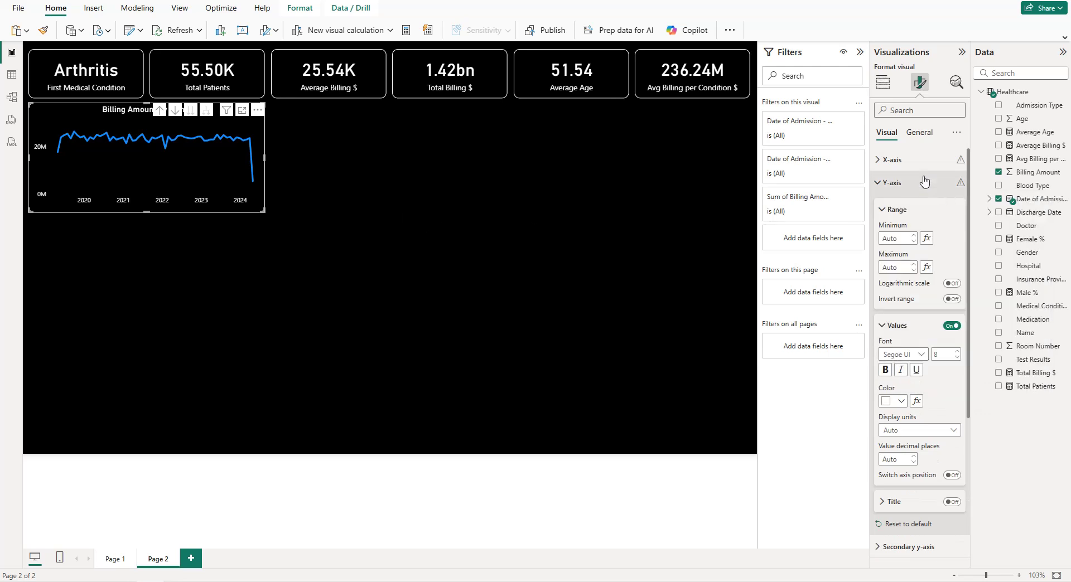
pyautogui.click(906, 183)
# - Set the color of the line chart's line to white and deselect the chart
pyautogui.click(903, 320)
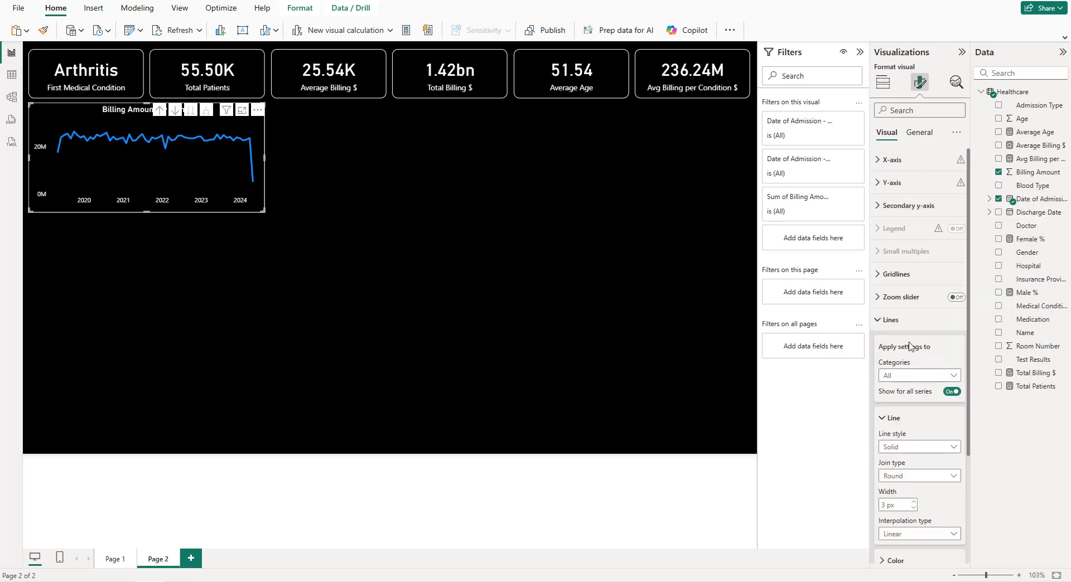
pyautogui.scroll(-3, 905, 413)
pyautogui.click(902, 416)
pyautogui.click(895, 444)
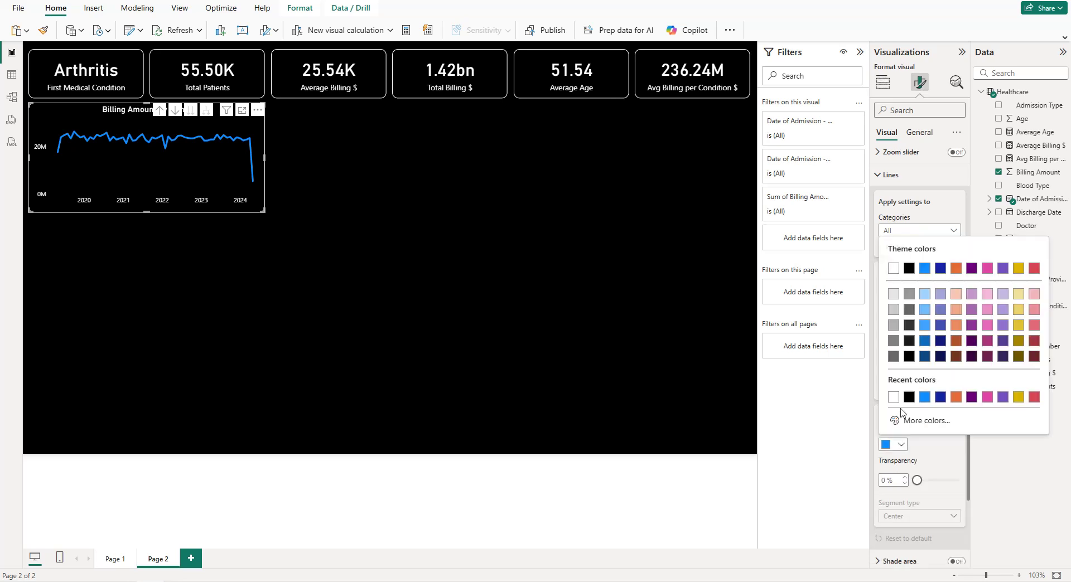
pyautogui.click(895, 398)
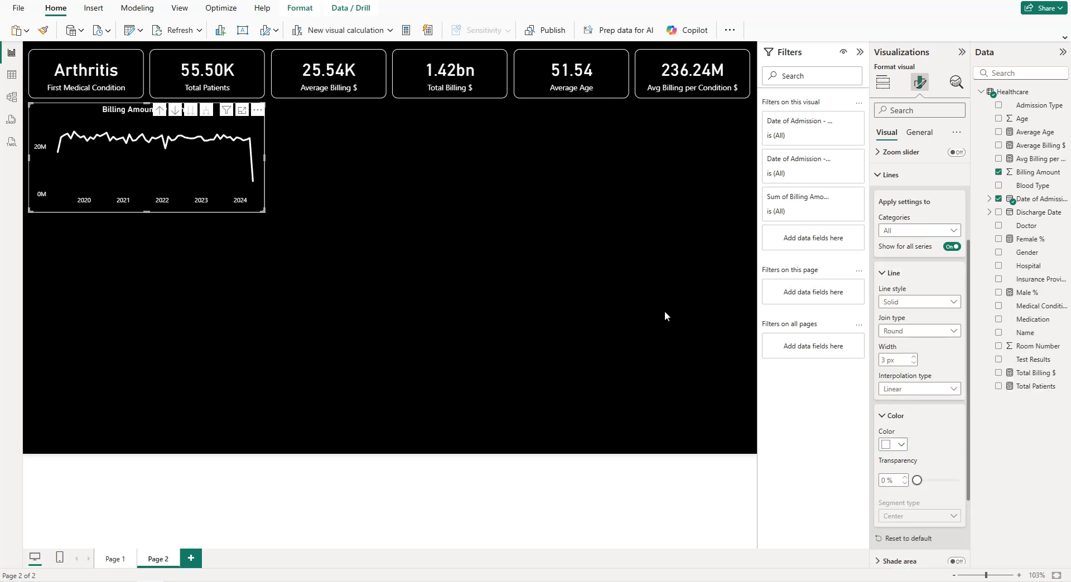
pyautogui.click(296, 152)
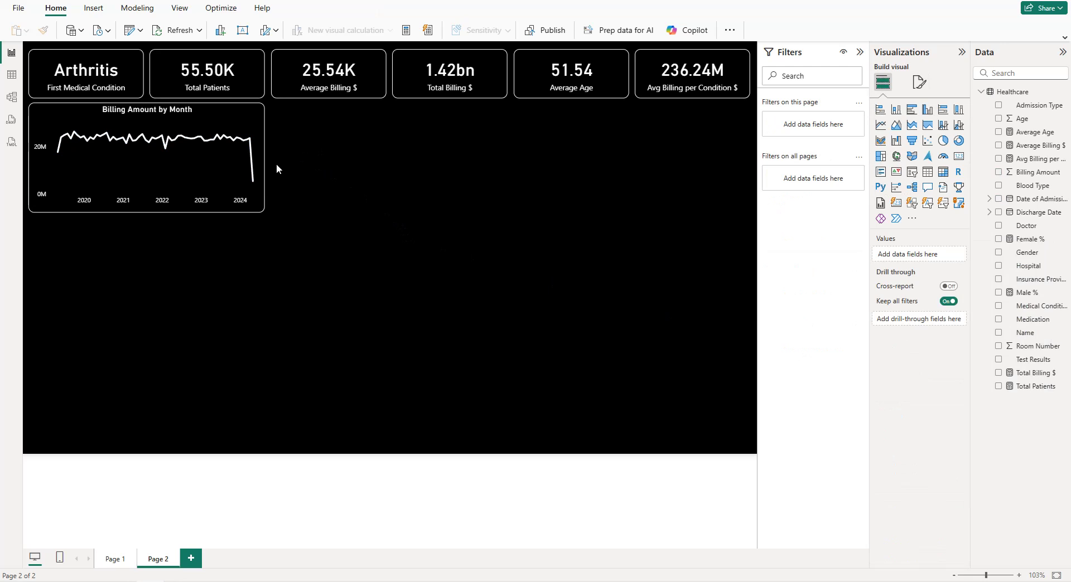
# - Make the Billing Amount by Month chart slightly taller by extending its lower edge
pyautogui.click(157, 197)
pyautogui.moveTo(149, 210); pyautogui.dragTo(151, 213)
pyautogui.click(288, 166)
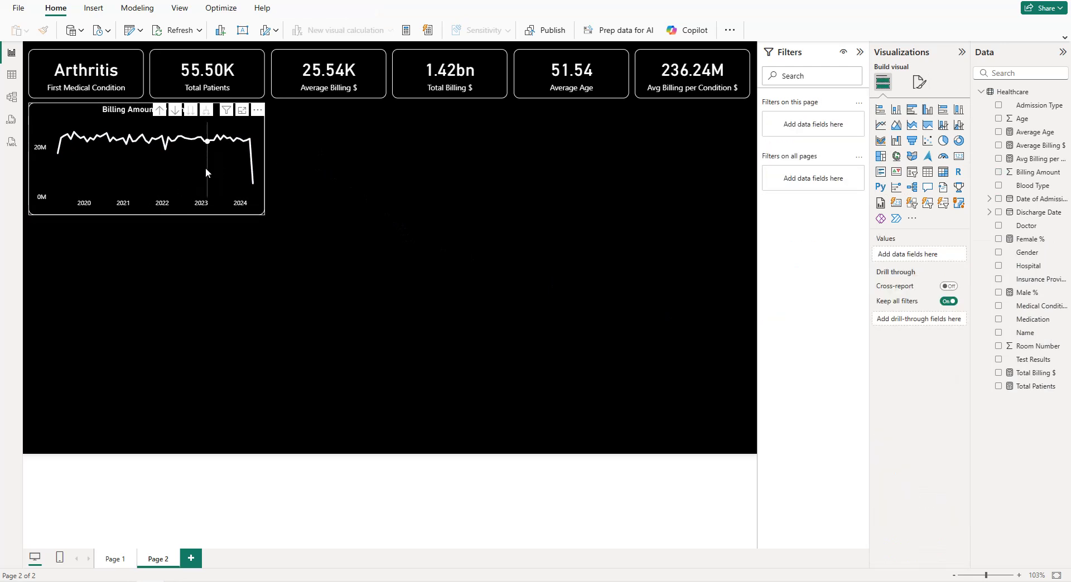
# - Duplicate the Billing Amount by Month chart and place the copy directly below the original
pyautogui.click(191, 169)
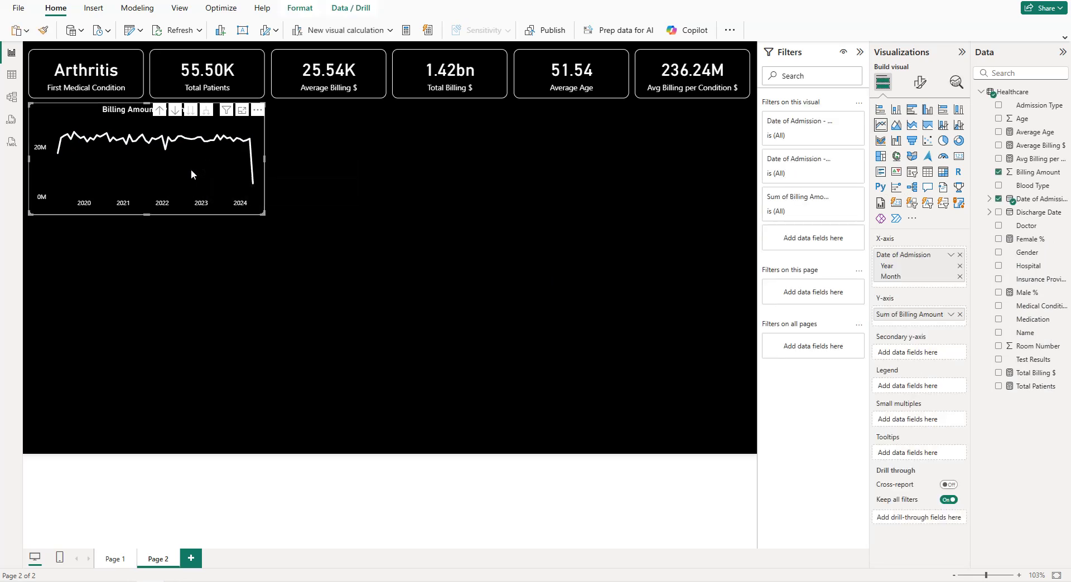
pyautogui.hotkey('ctrl', 'c')
pyautogui.hotkey('ctrl', 'v')
pyautogui.moveTo(199, 183); pyautogui.dragTo(179, 273)
# - Reduce the heights of both stacked charts slightly and move the lower one up to leave a small gap
pyautogui.click(155, 187)
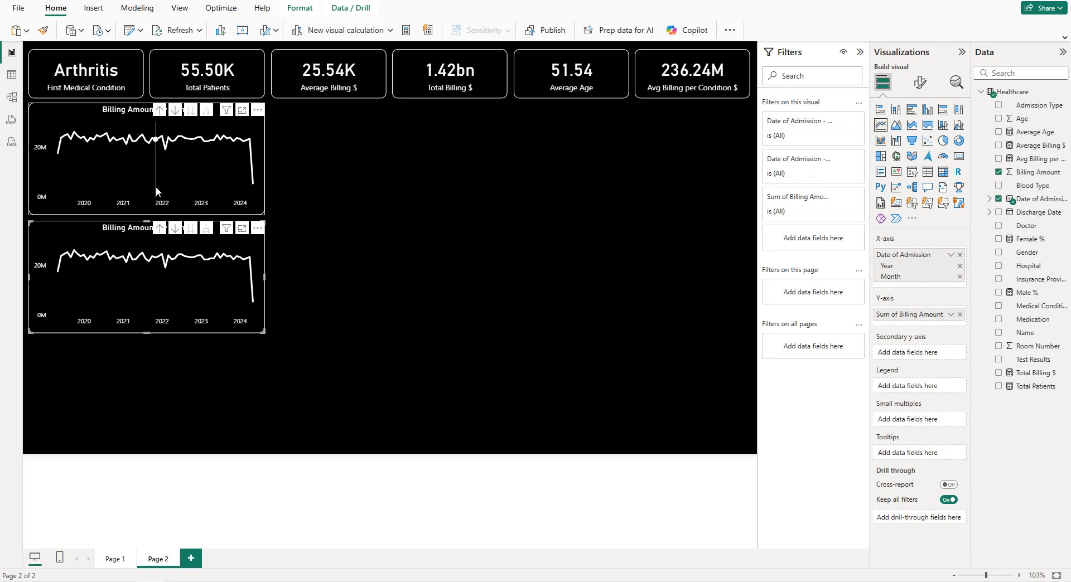
pyautogui.moveTo(148, 213); pyautogui.dragTo(148, 219)
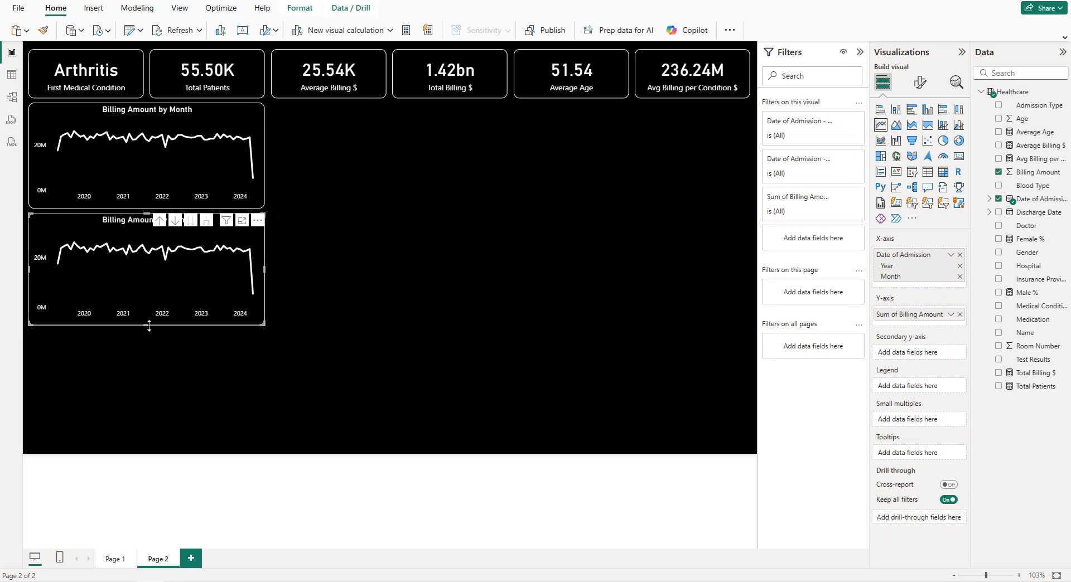
pyautogui.moveTo(151, 326); pyautogui.dragTo(160, 327)
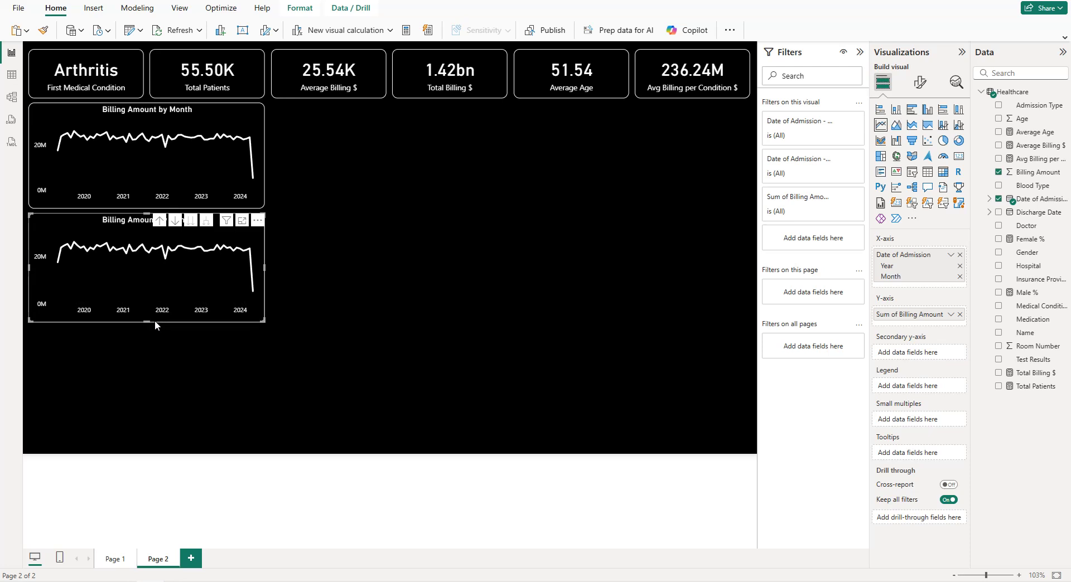
# - Replace the lower chart's fields with Medical Condition and Count of Name, and convert it to a clustered bar chart
pyautogui.click(960, 254)
pyautogui.click(959, 288)
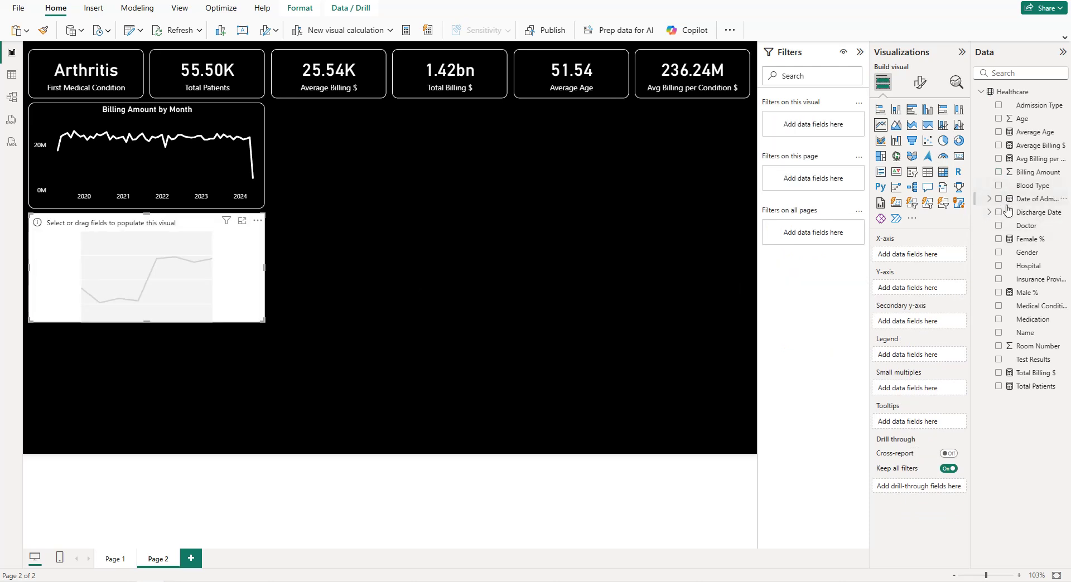
pyautogui.click(998, 307)
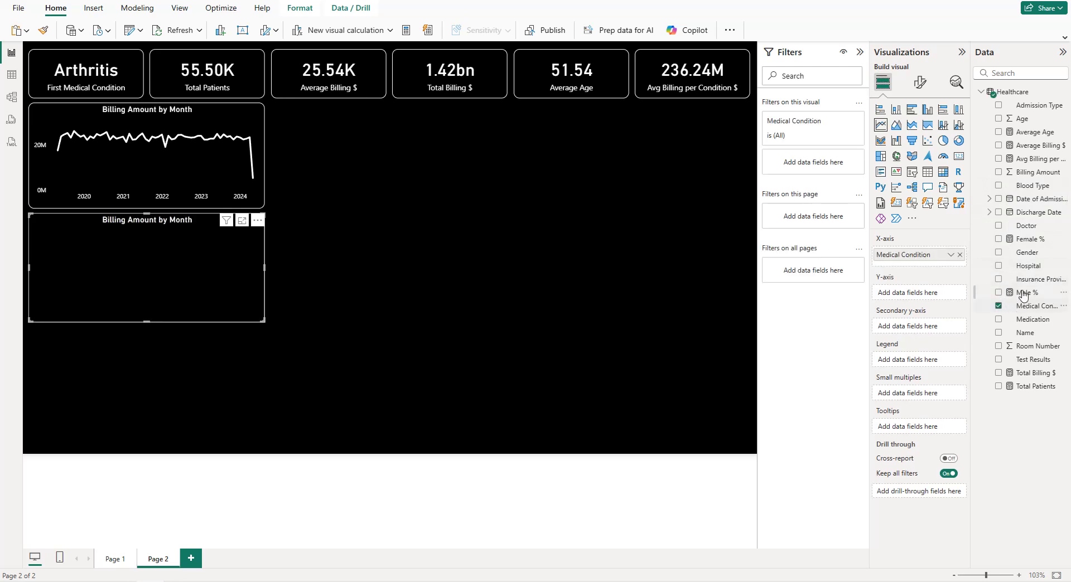
pyautogui.moveTo(1025, 332)
pyautogui.mouseDown()
pyautogui.moveTo(947, 308)
pyautogui.moveTo(945, 294)
pyautogui.mouseUp()
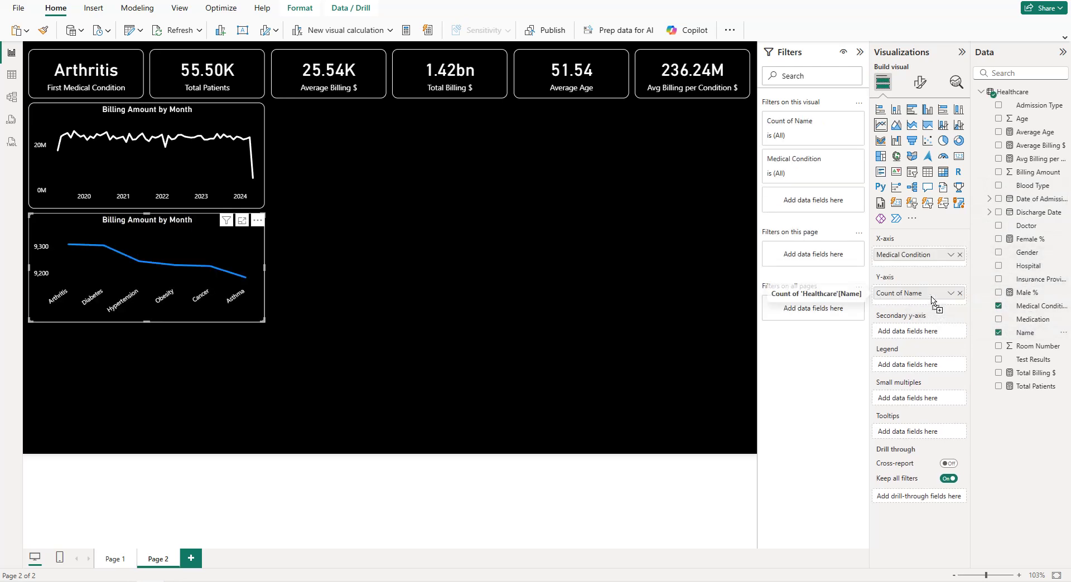
pyautogui.click(911, 110)
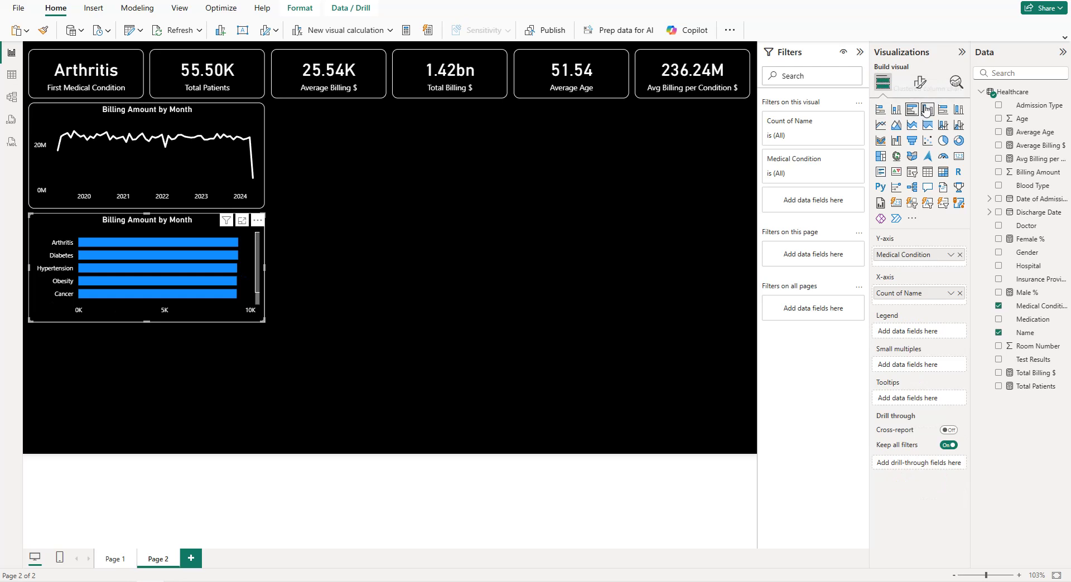
# - Turn off the X-axis values of the bar chart
pyautogui.click(920, 82)
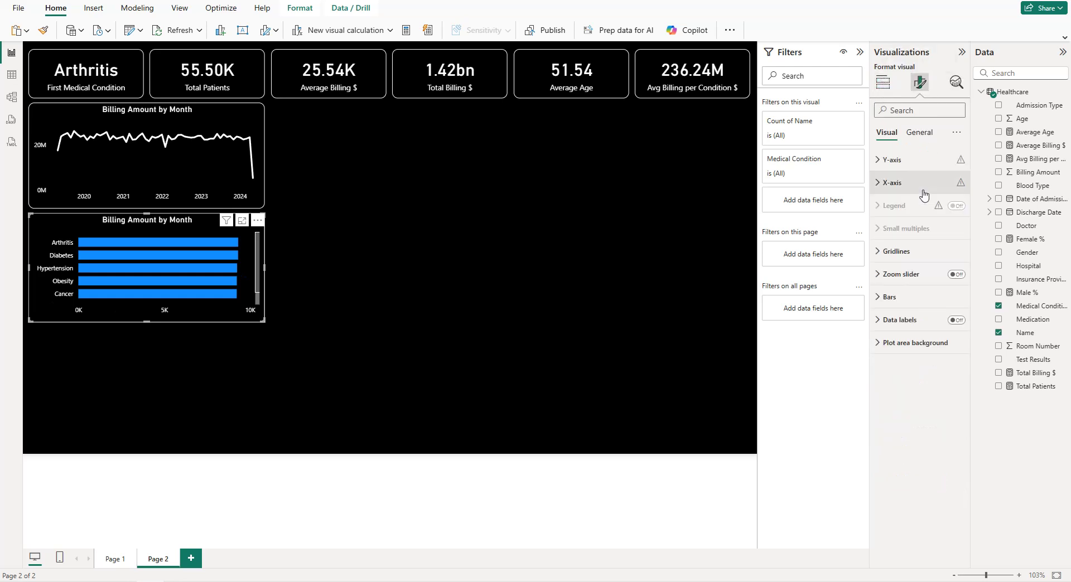
pyautogui.click(903, 184)
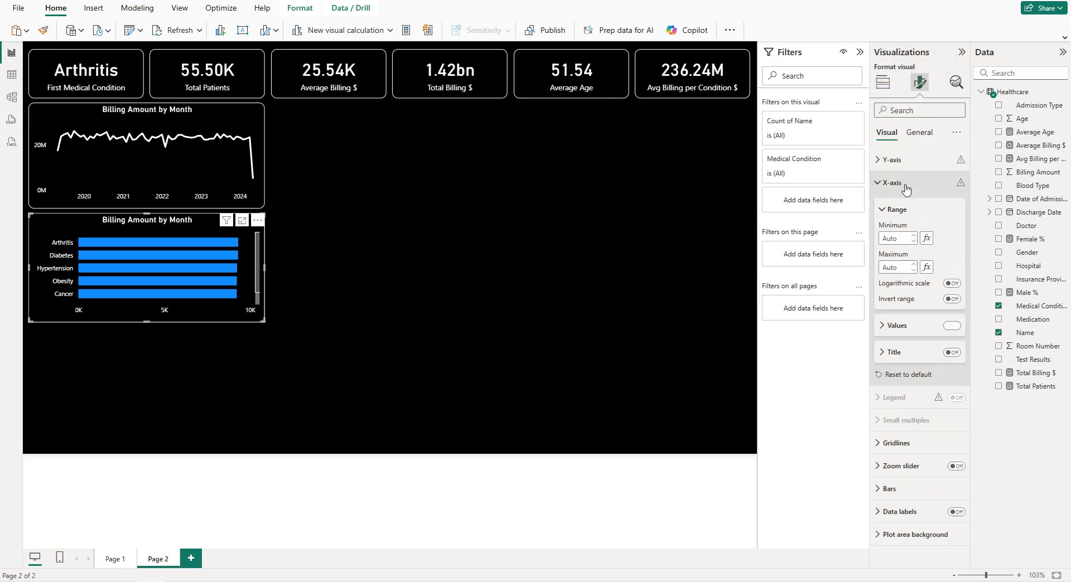
pyautogui.click(951, 326)
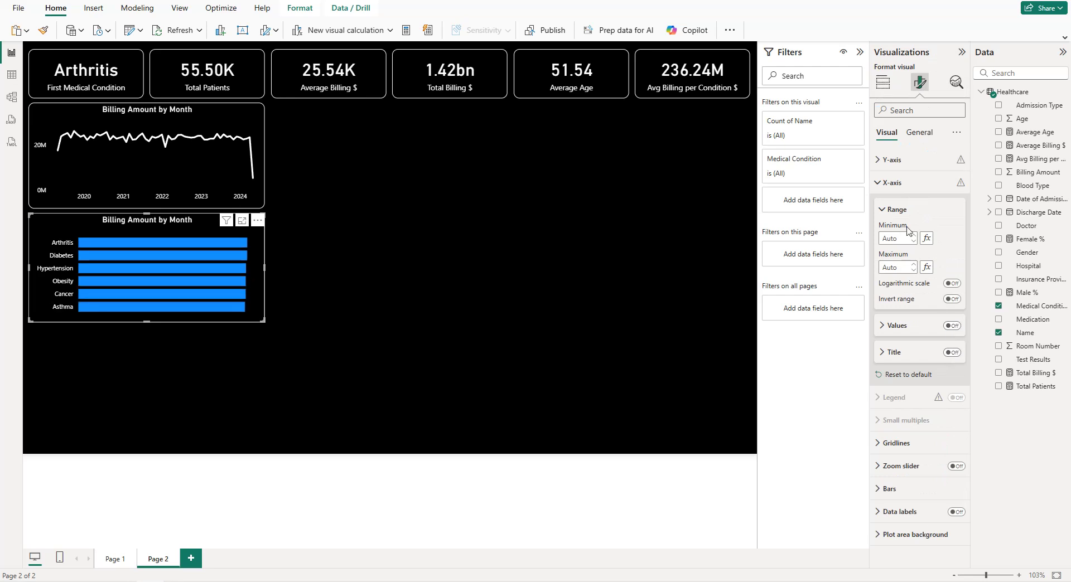
pyautogui.click(904, 188)
# - Turn on the bar chart's data labels and format their values in white at font size 8
pyautogui.click(921, 299)
pyautogui.click(921, 299)
pyautogui.click(955, 321)
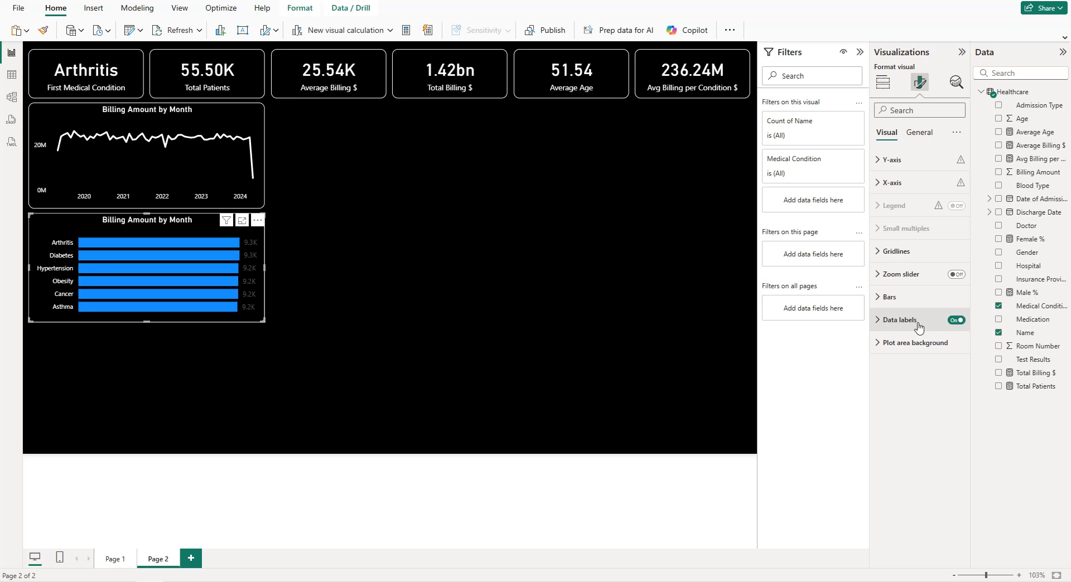
pyautogui.click(917, 322)
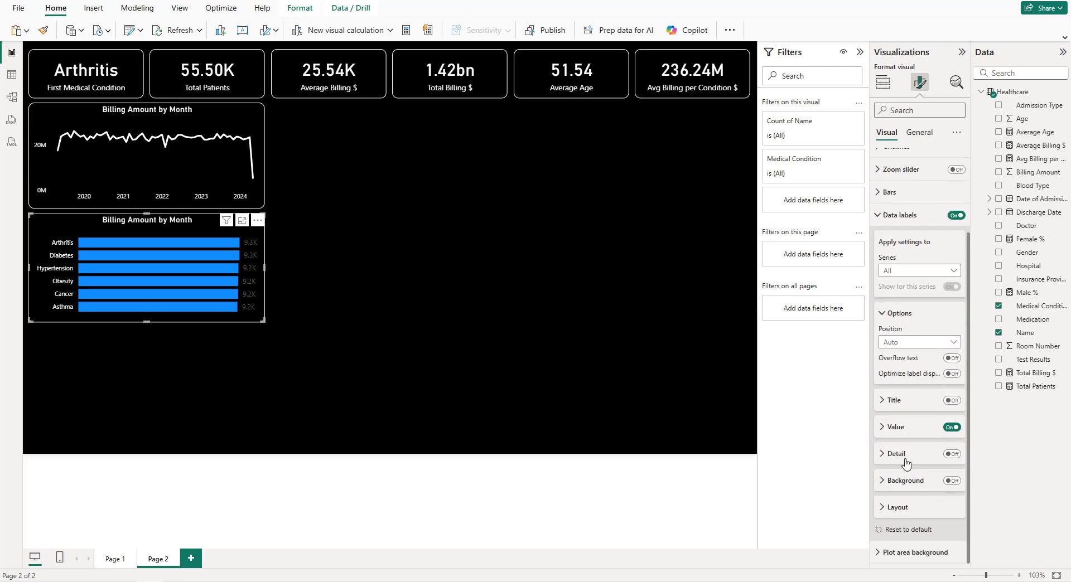
pyautogui.click(895, 427)
pyautogui.scroll(-2, 901, 432)
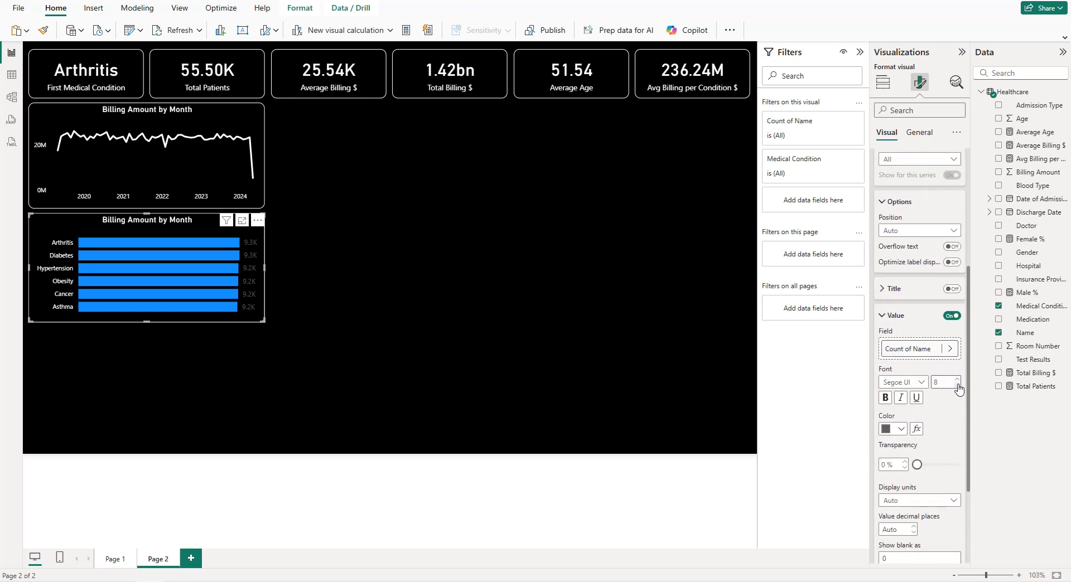
pyautogui.click(901, 429)
pyautogui.click(893, 392)
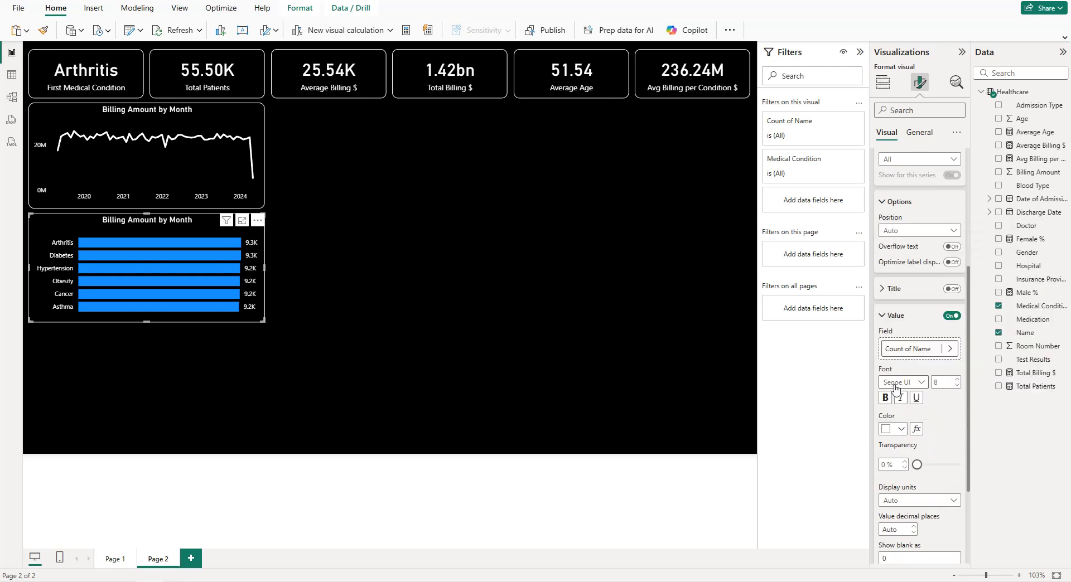
pyautogui.scroll(3, 906, 377)
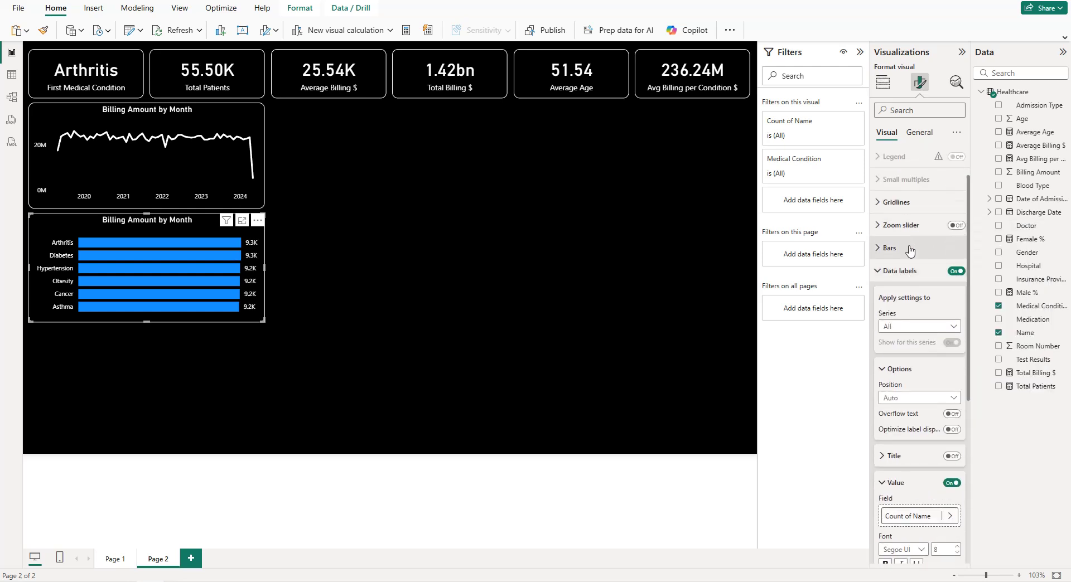
# - Set the fill color of the medical condition chart's bars to white
pyautogui.click(907, 247)
pyautogui.click(900, 360)
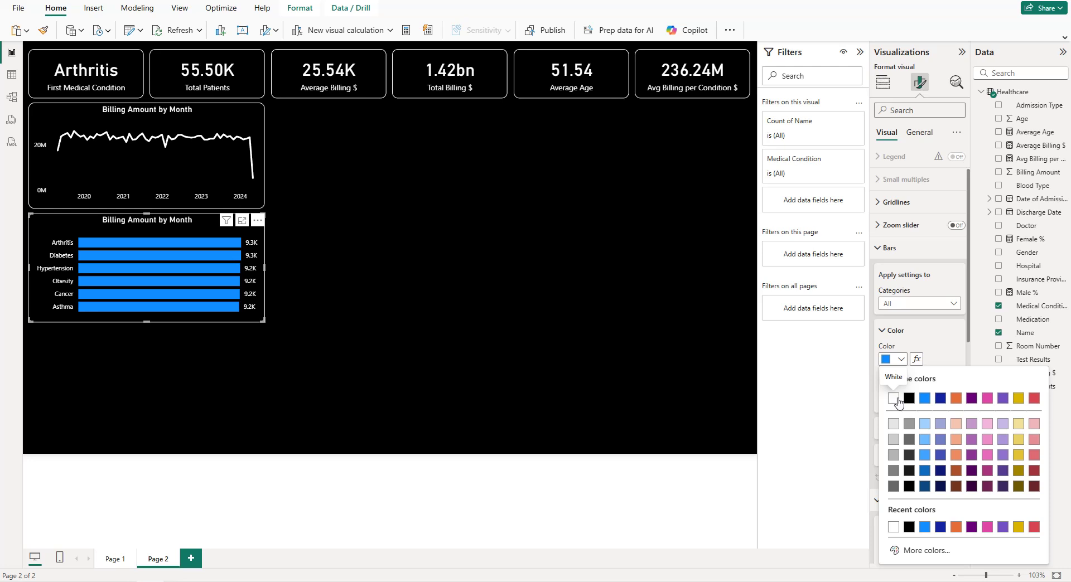
pyautogui.click(895, 394)
# - Change the bar chart's title to "Patients by Medical Condition"
pyautogui.scroll(1, 911, 357)
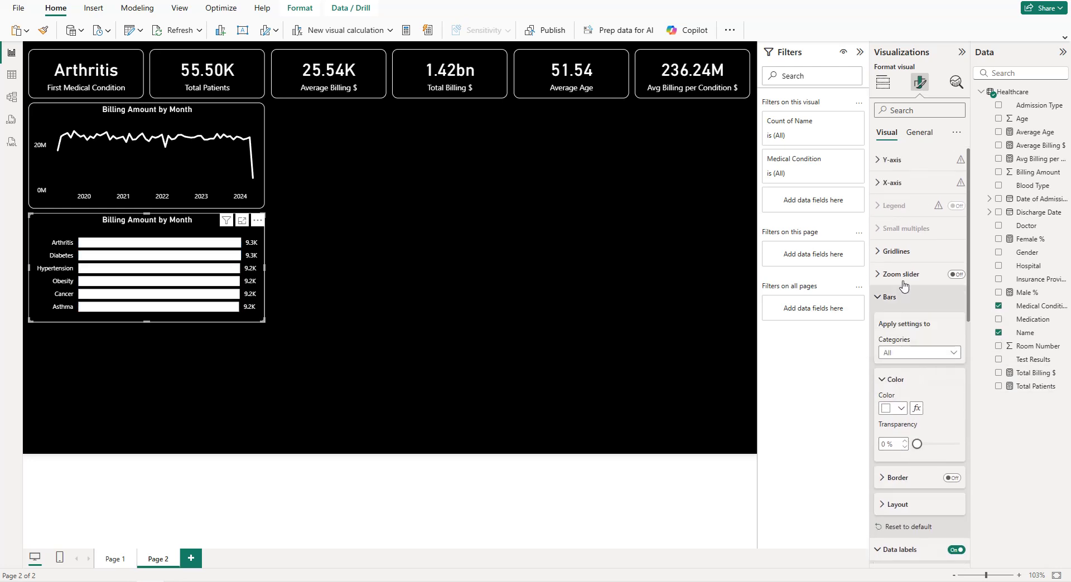
pyautogui.click(919, 132)
pyautogui.click(890, 183)
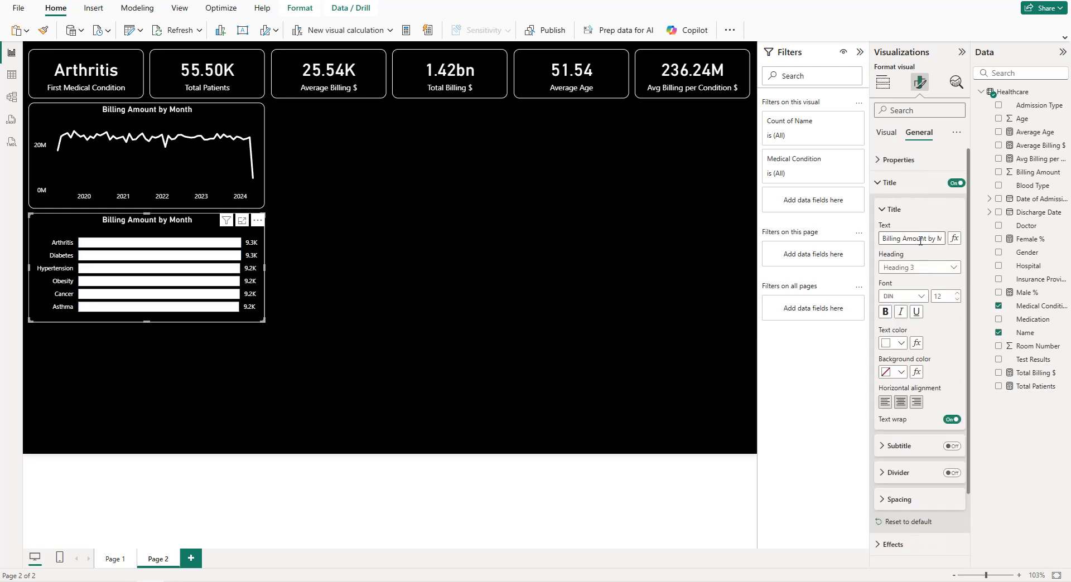
pyautogui.tripleClick(918, 240)
pyautogui.write('Patients by Medi')
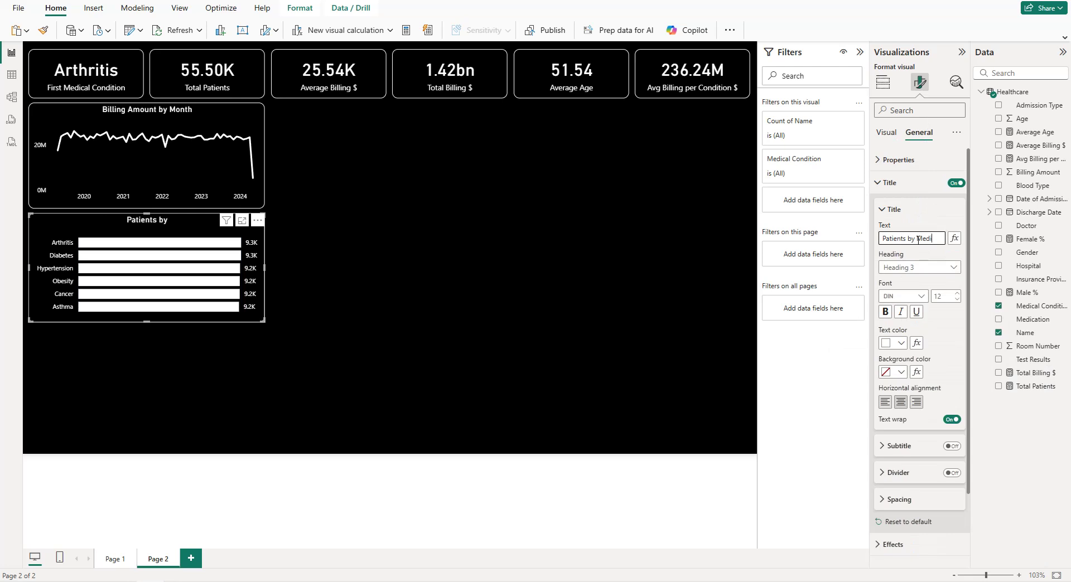
pyautogui.write('cal Condition')
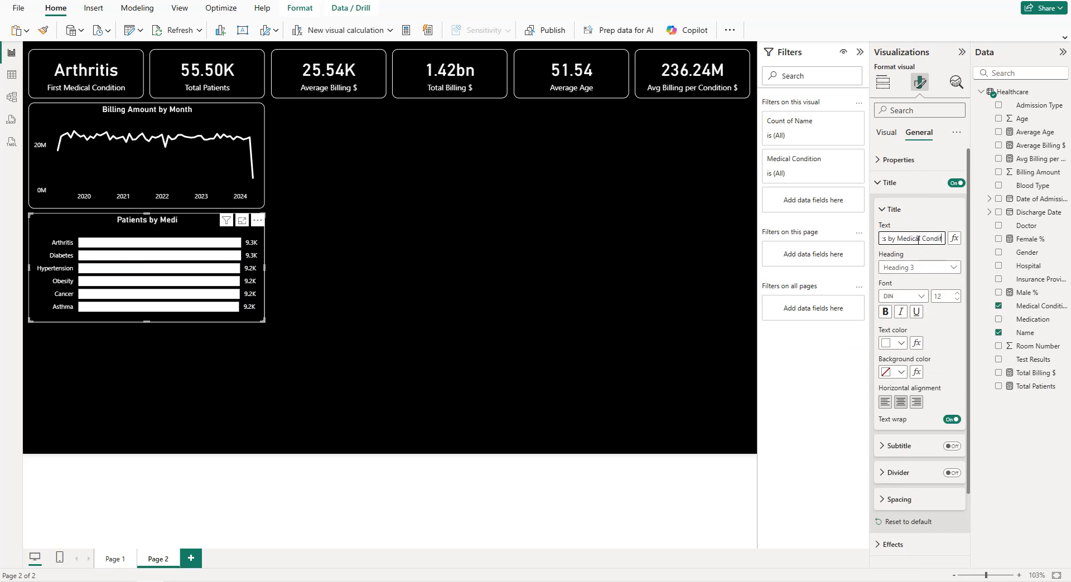
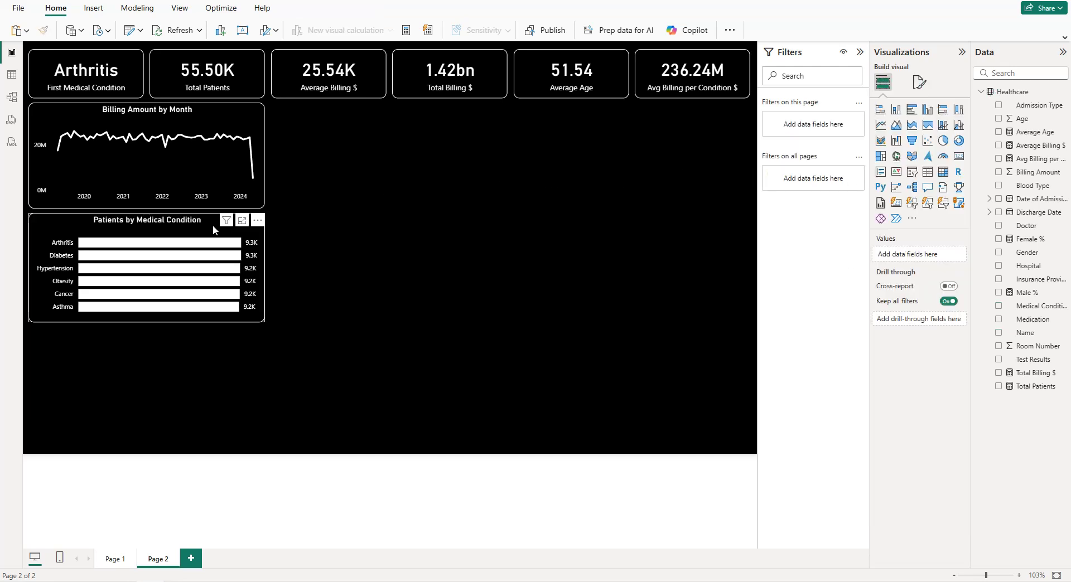
# - Duplicate the Patients by Medical Condition chart and place the copy directly beneath it with a small gap
pyautogui.click(198, 234)
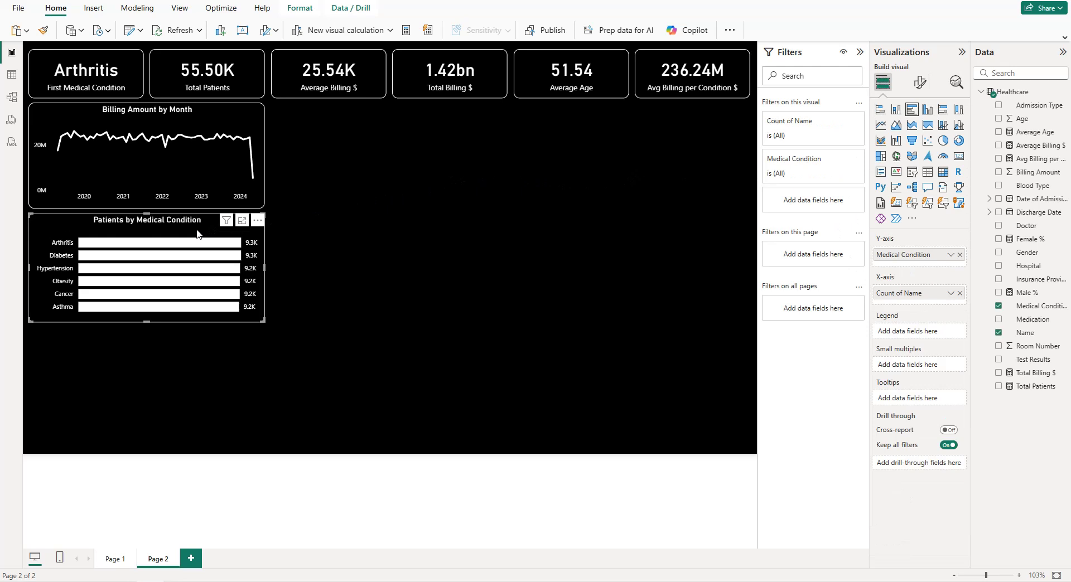
pyautogui.hotkey('ctrl', 'c')
pyautogui.hotkey('ctrl', 'v')
pyautogui.moveTo(193, 317); pyautogui.dragTo(189, 338)
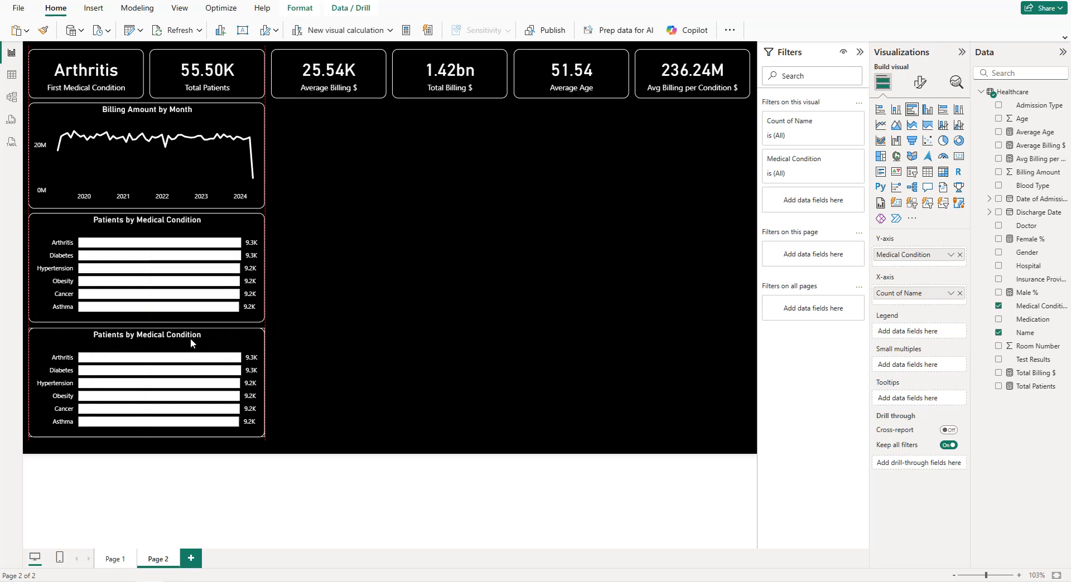
# - Convert the copy to a clustered column chart and replace its fields with Insurance Provider and Sum of Billing Amount
pyautogui.click(927, 110)
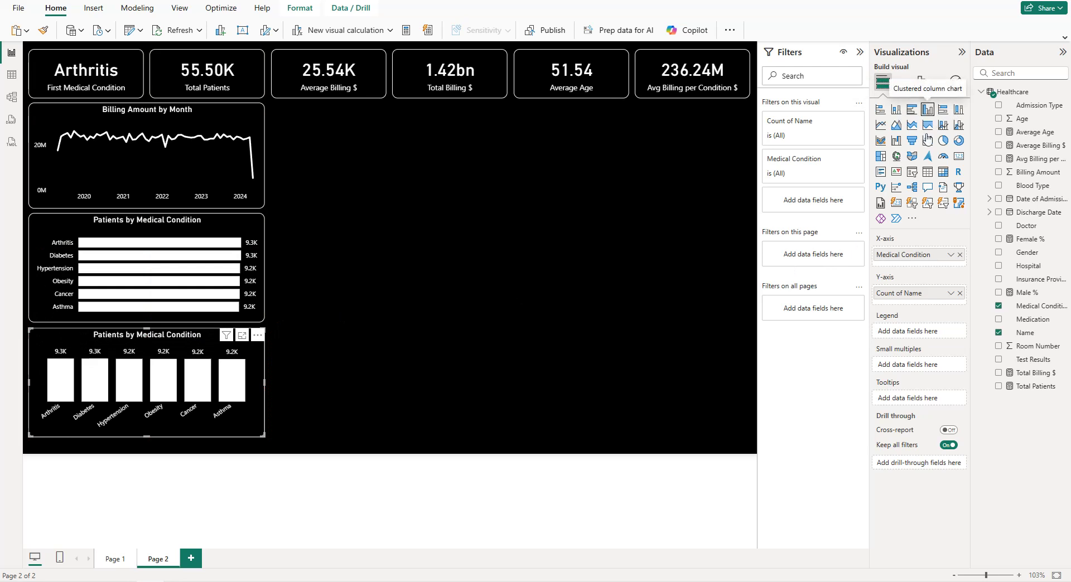
pyautogui.click(960, 292)
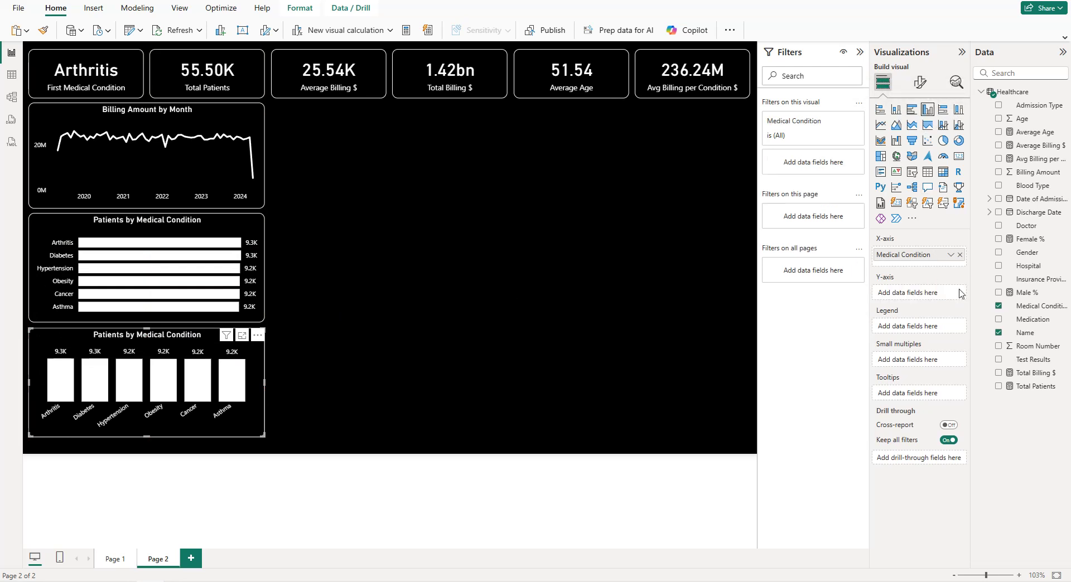
pyautogui.click(960, 257)
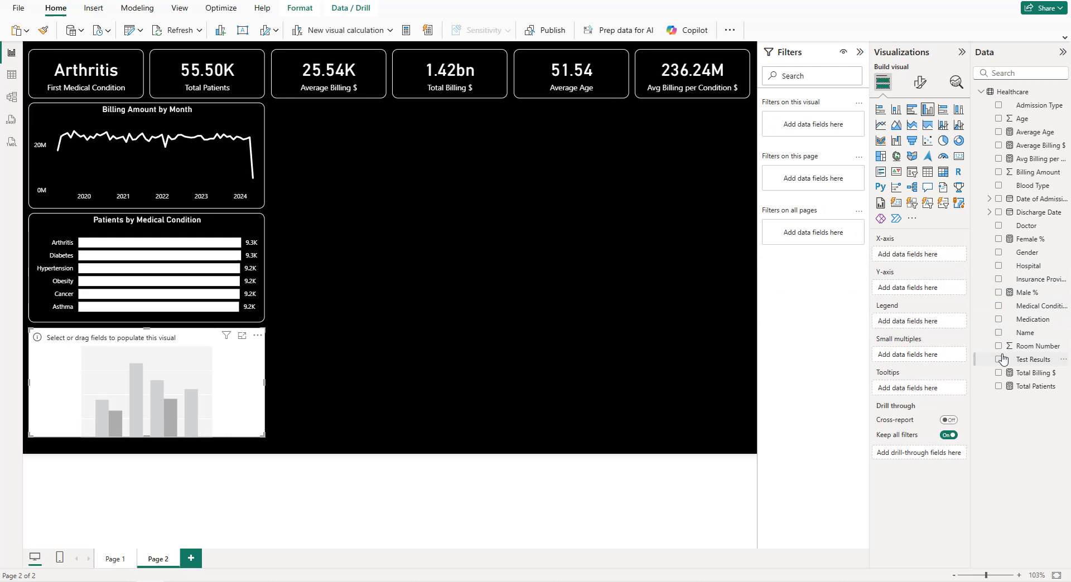
pyautogui.click(998, 279)
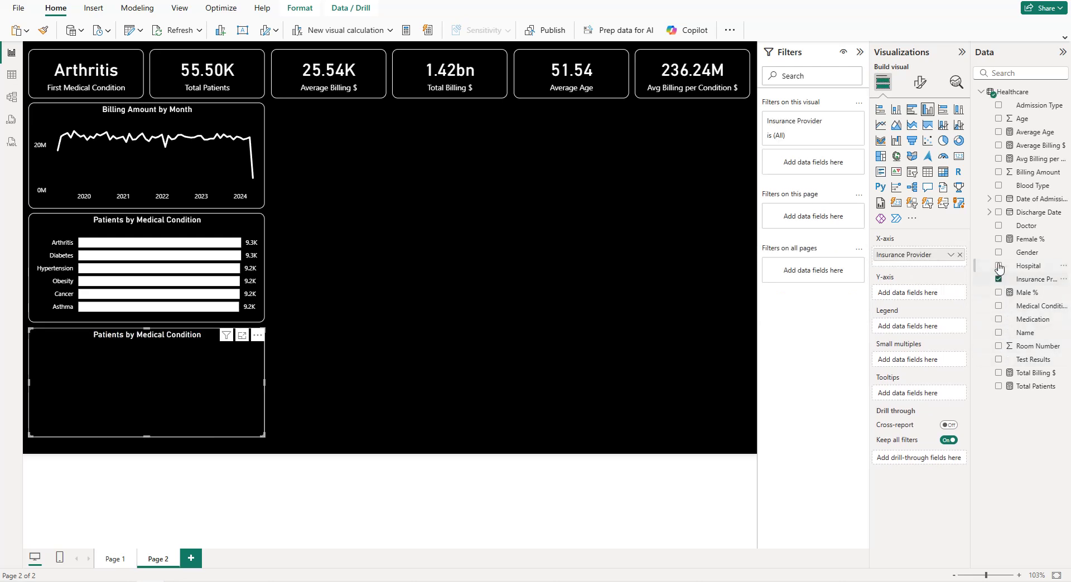
pyautogui.click(998, 173)
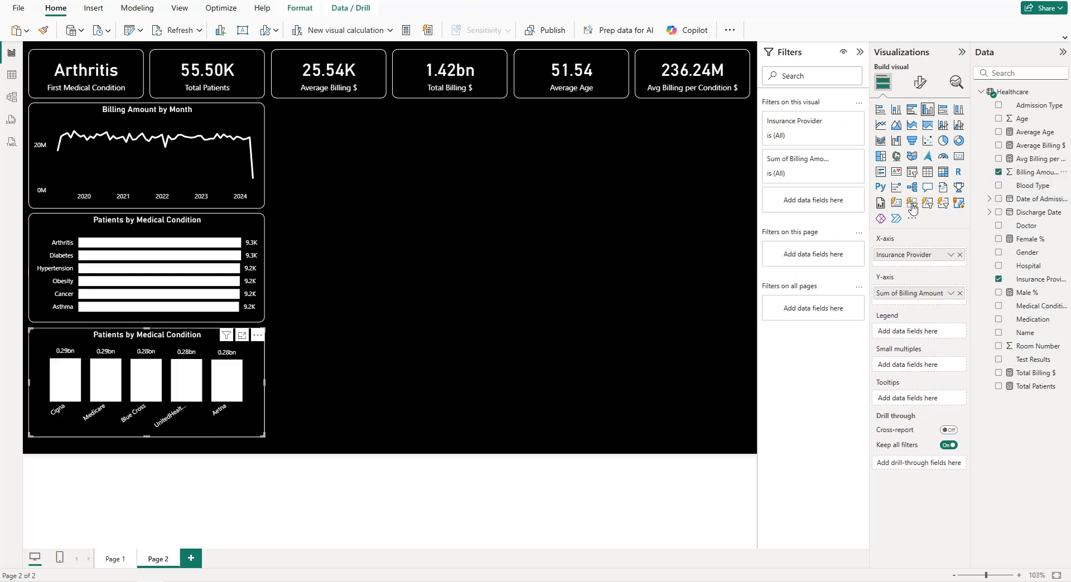
# - Change the column chart's title to "Total Billing by Insurance Provider"
pyautogui.click(918, 84)
pyautogui.click(919, 132)
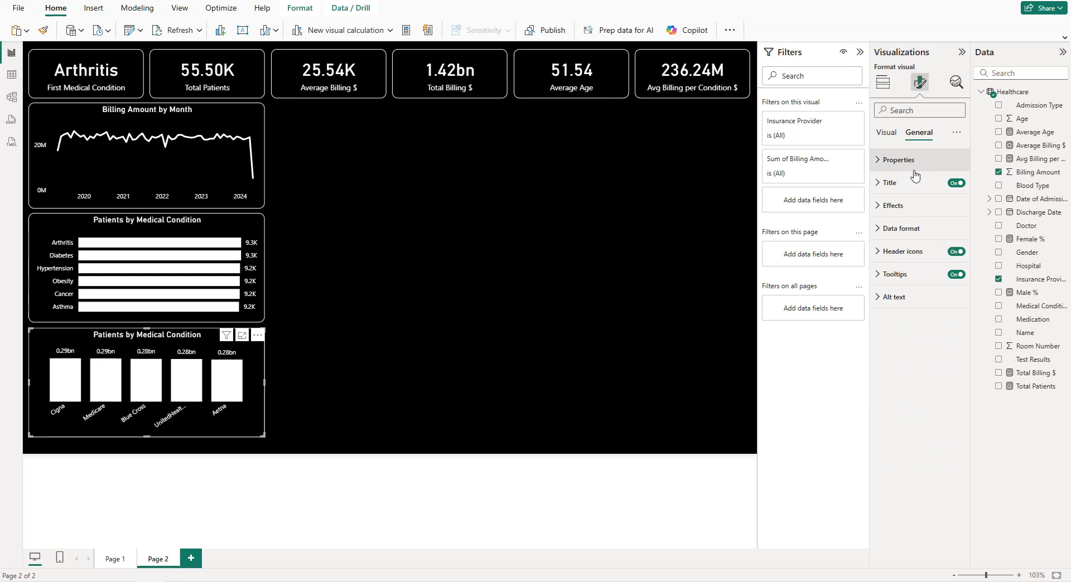
pyautogui.click(890, 182)
pyautogui.click(912, 238)
pyautogui.hotkey('ctrl', 'a')
pyautogui.write('T')
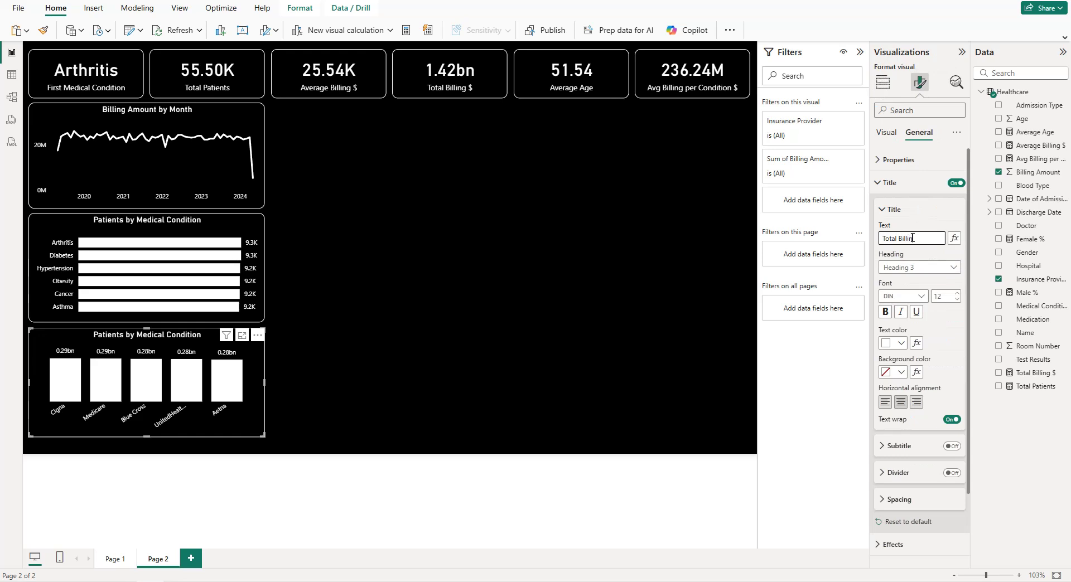
pyautogui.write('otal Billing by')
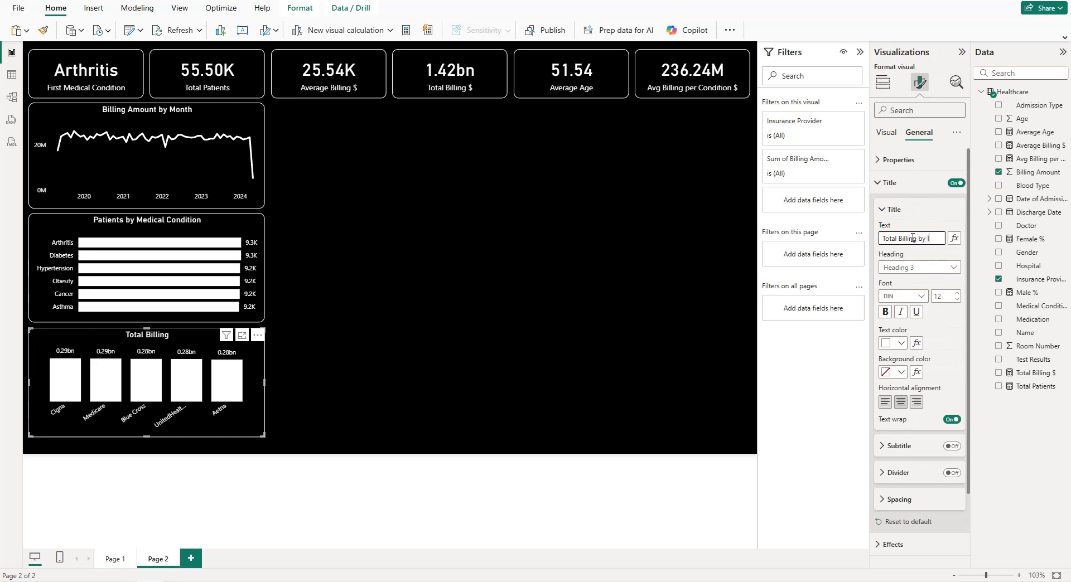
pyautogui.write(' Insurance O')
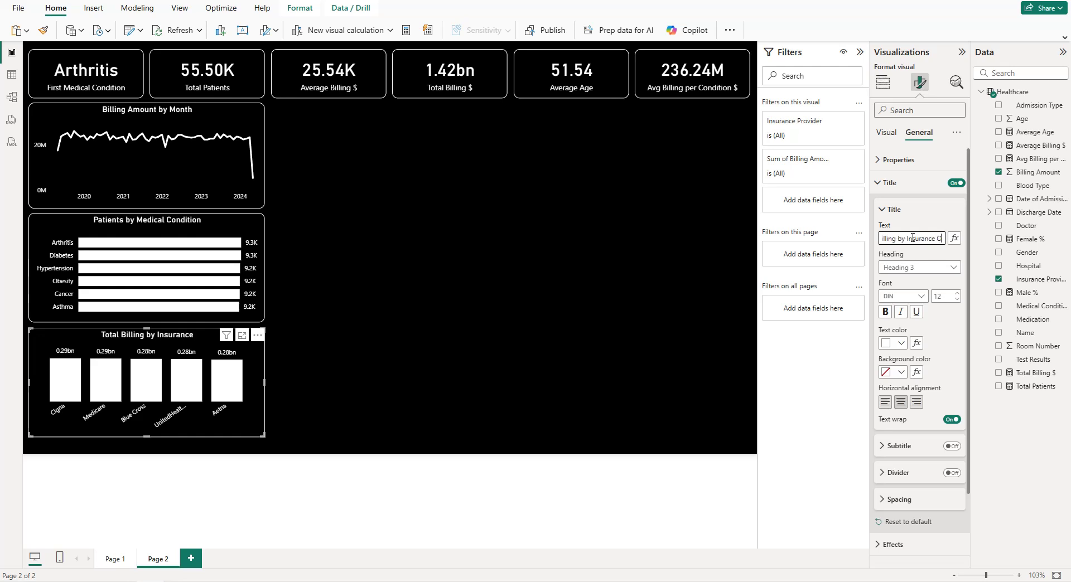
pyautogui.write('rivider')
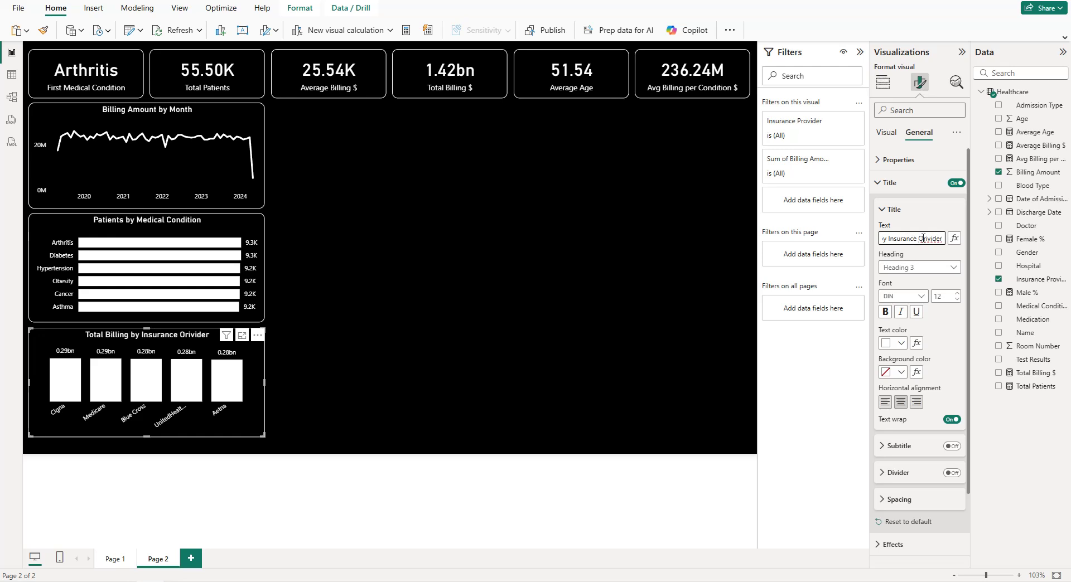
pyautogui.click(930, 238)
pyautogui.press('BackSpace')
pyautogui.write('Pro')
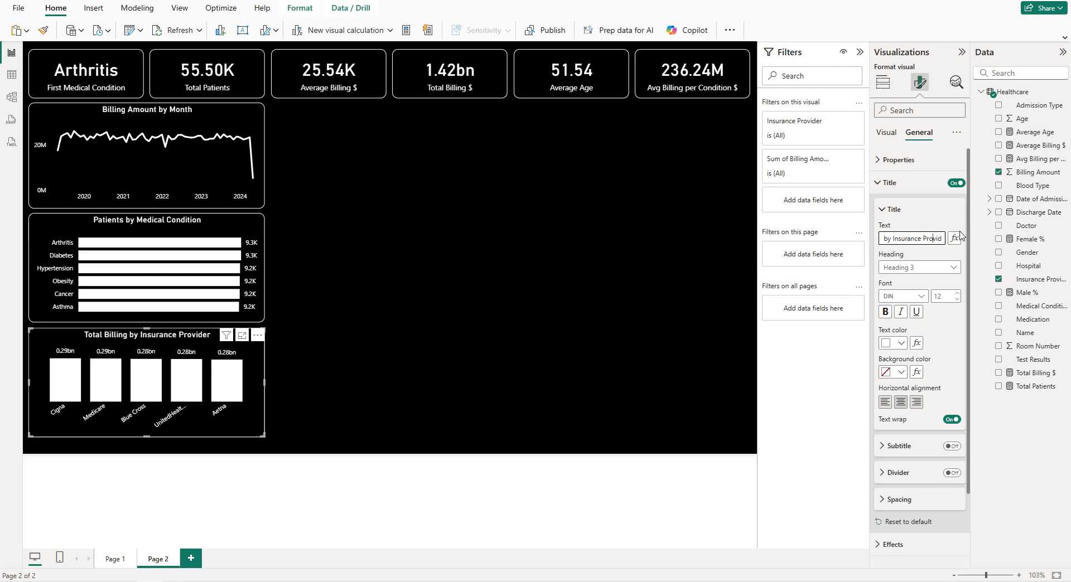
pyautogui.click(335, 235)
# - Duplicate the Patients by Medical Condition chart and place the copy level with it at the report page's right edge
pyautogui.click(207, 234)
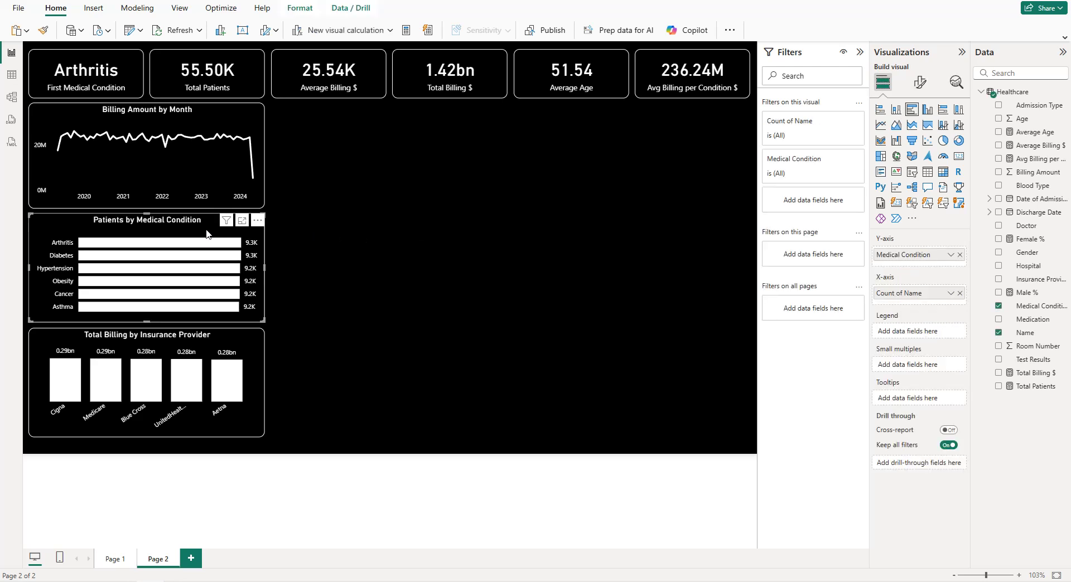
pyautogui.hotkey('ctrl', 'c')
pyautogui.hotkey('ctrl', 'v')
pyautogui.moveTo(200, 222); pyautogui.dragTo(685, 222)
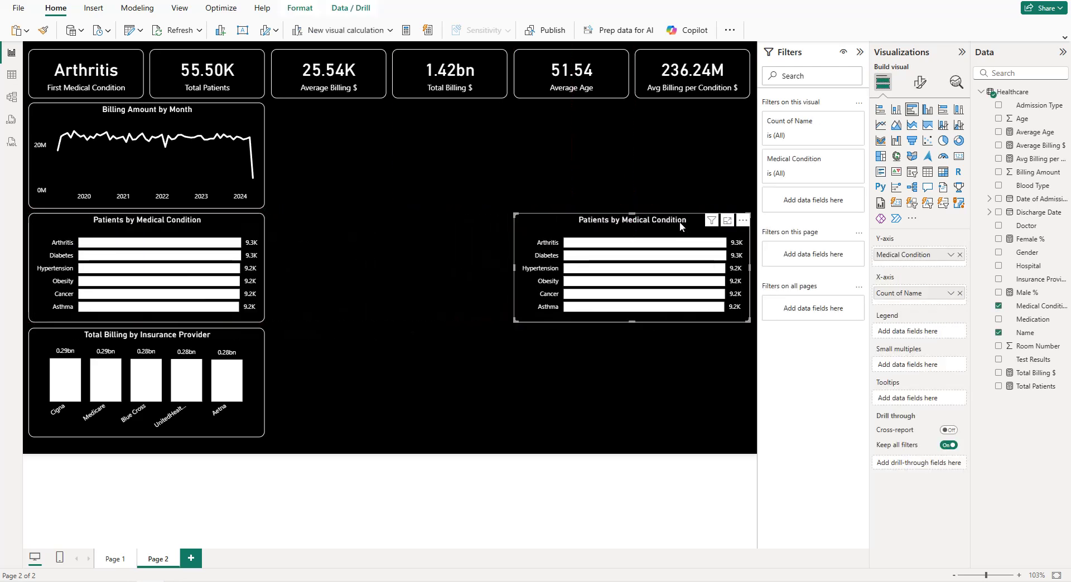
# - Replace the new bar chart's fields with Doctor on the Y-axis and Sum of Billing Amount on the X-axis
pyautogui.click(959, 254)
pyautogui.click(959, 287)
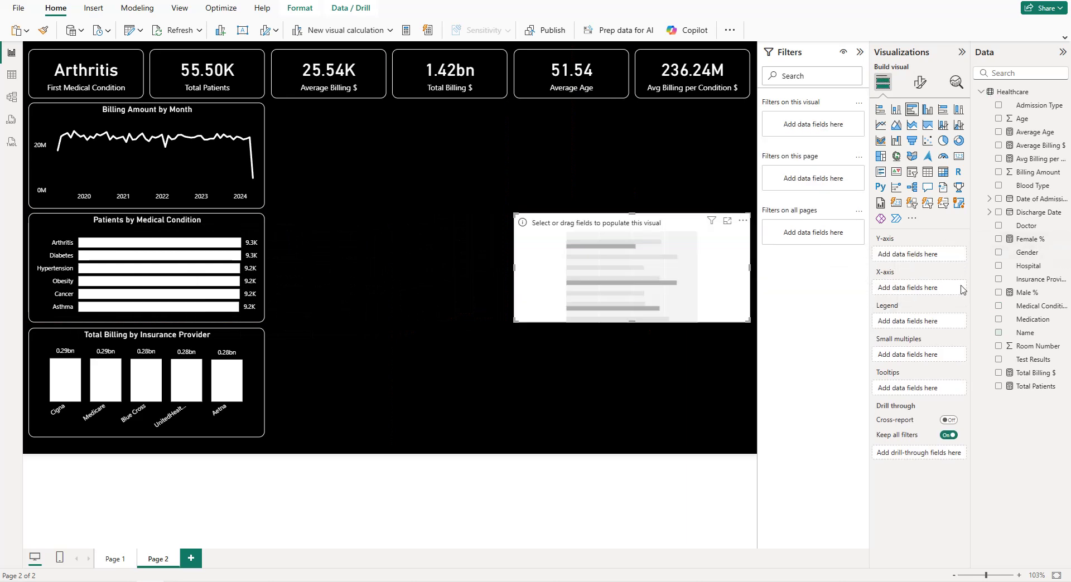
pyautogui.click(998, 225)
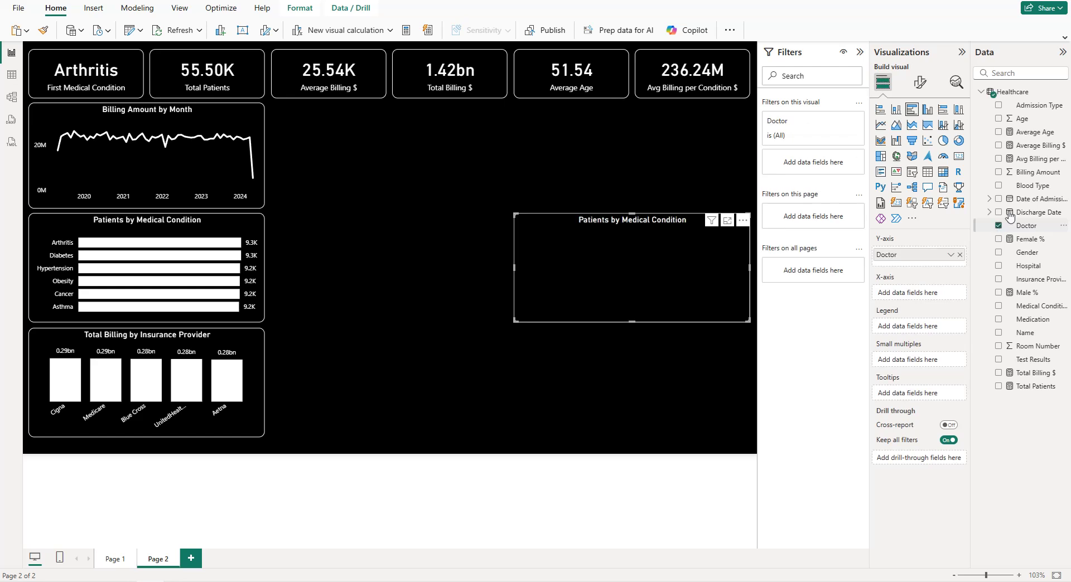
pyautogui.click(998, 173)
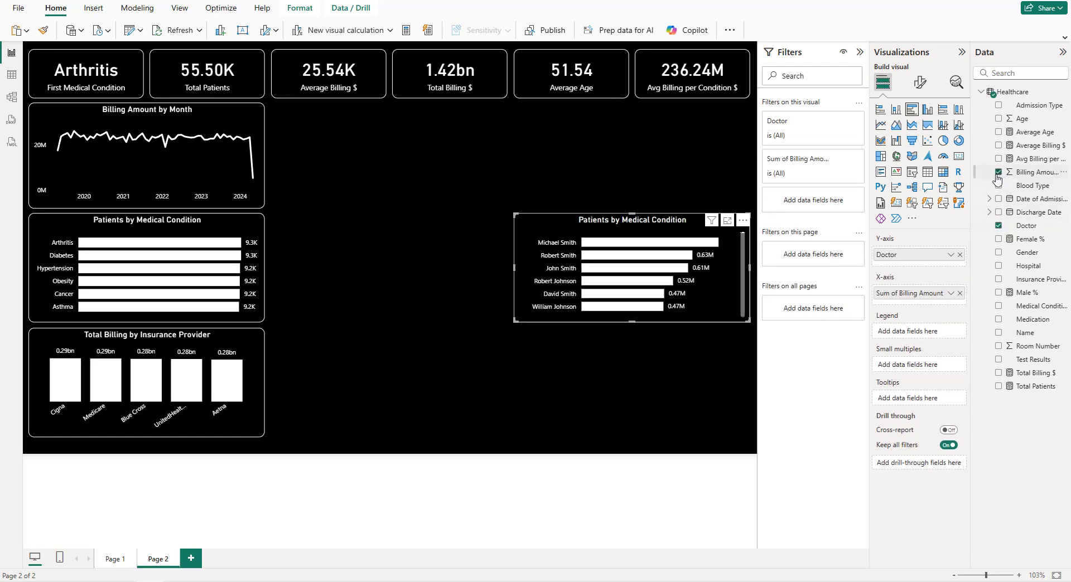
# - Apply a Top N filter on Doctor showing the top 10 by Sum of Billing Amount
pyautogui.click(921, 84)
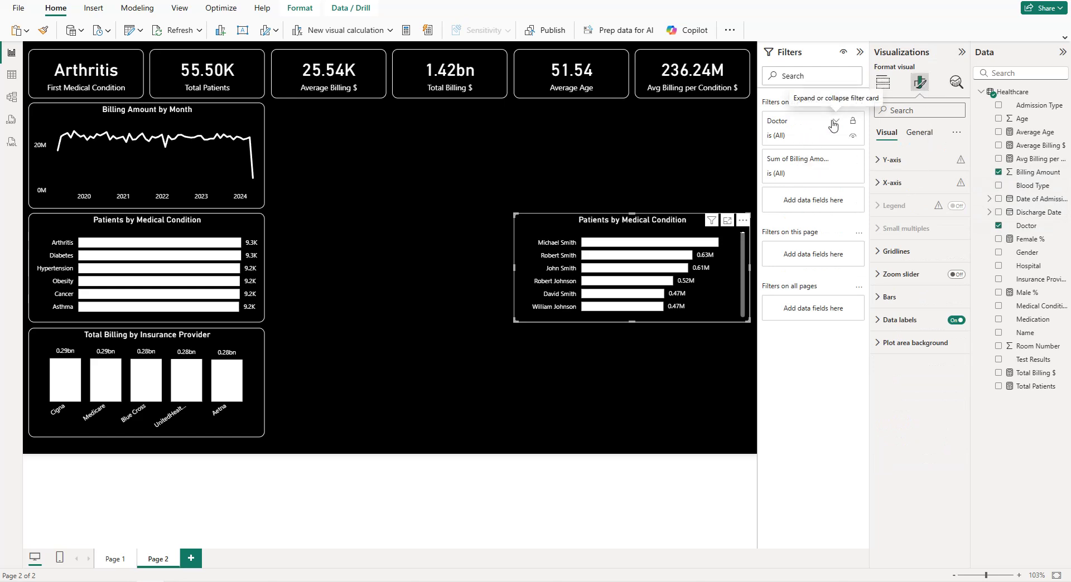
pyautogui.click(833, 124)
pyautogui.click(832, 167)
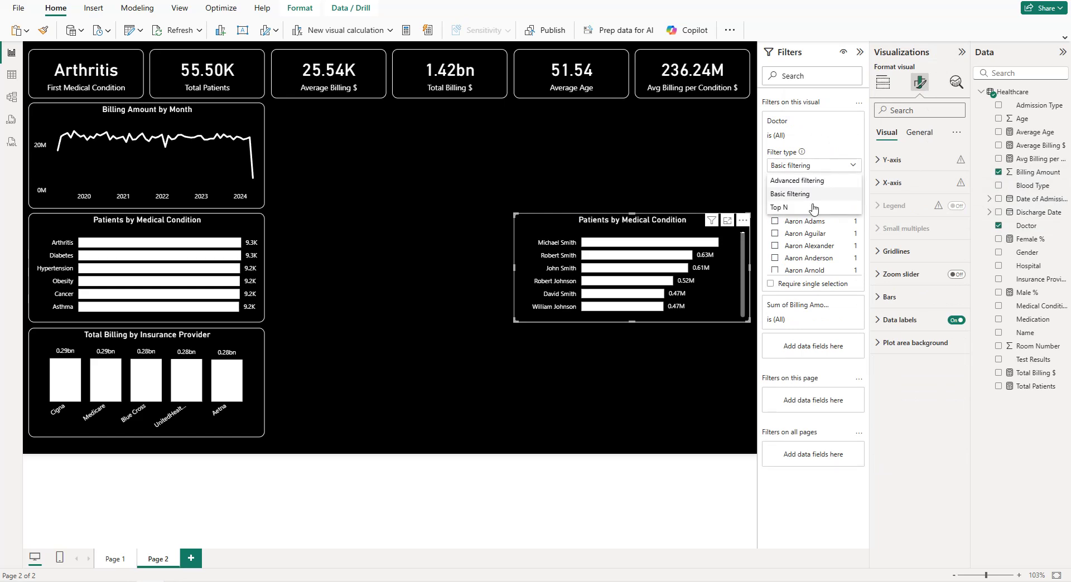
pyautogui.click(813, 206)
pyautogui.click(825, 196)
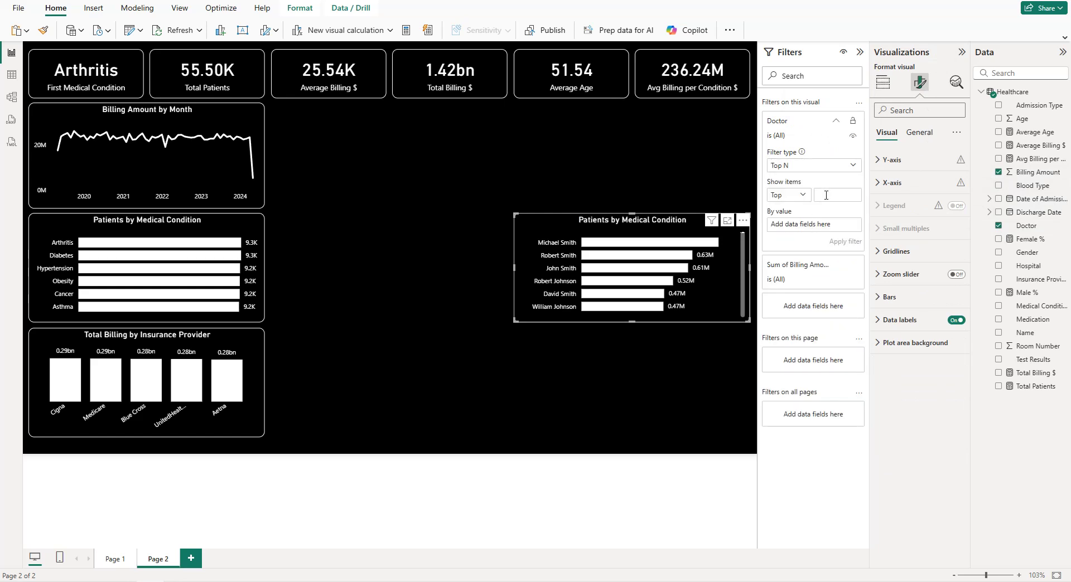
pyautogui.moveTo(1028, 172); pyautogui.dragTo(817, 218)
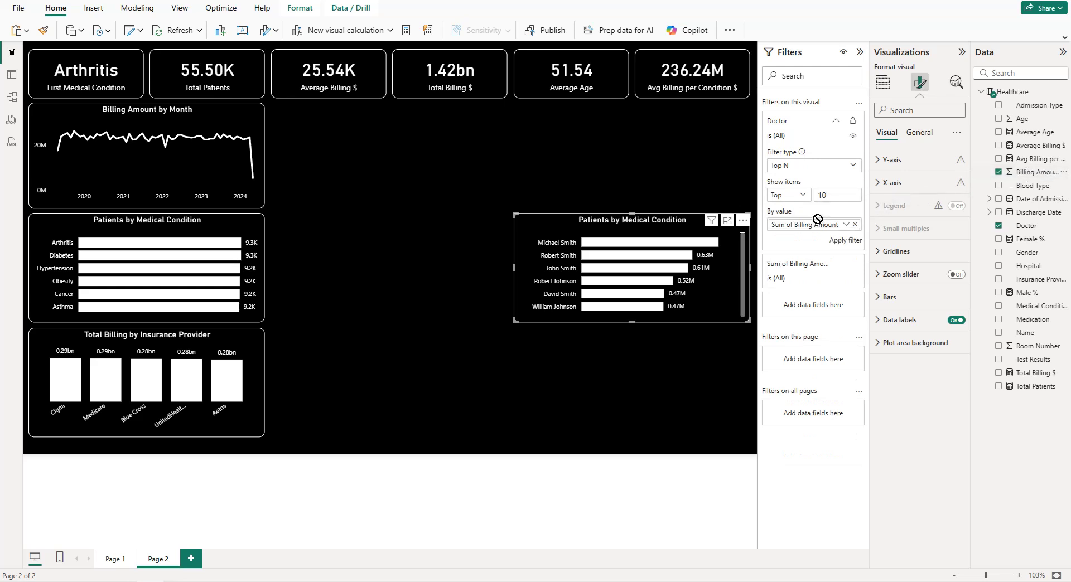
pyautogui.click(846, 240)
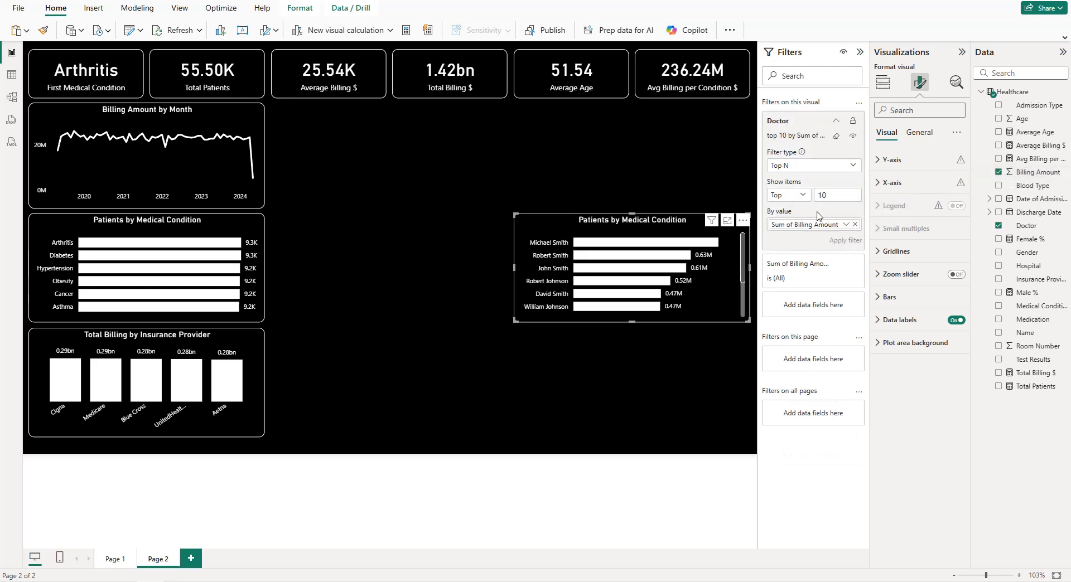
# - Change the doctor chart's title to "Total Billing by Doctor - Top 10"
pyautogui.click(919, 134)
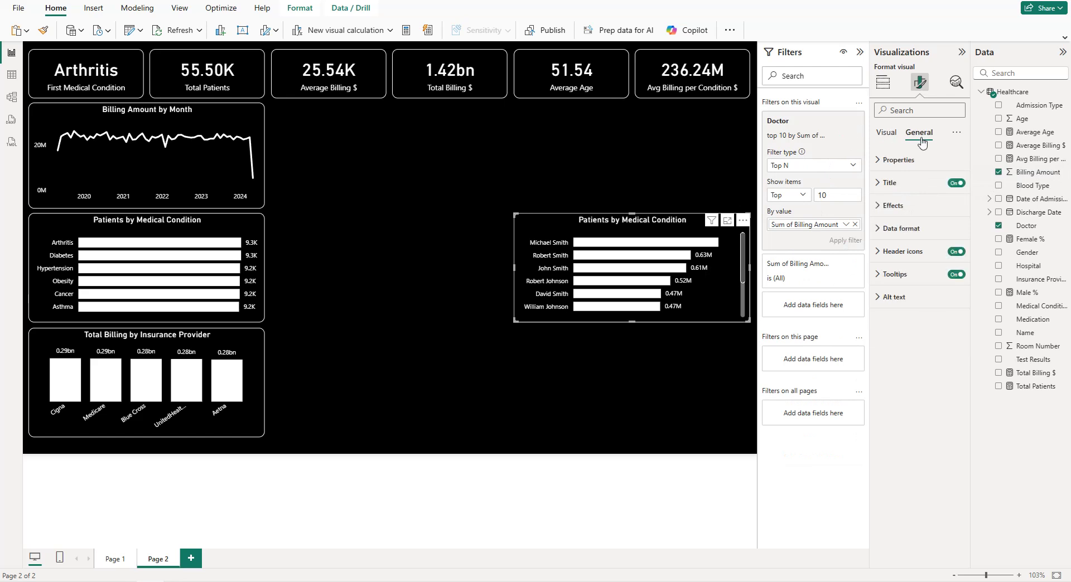
pyautogui.click(906, 182)
pyautogui.click(908, 241)
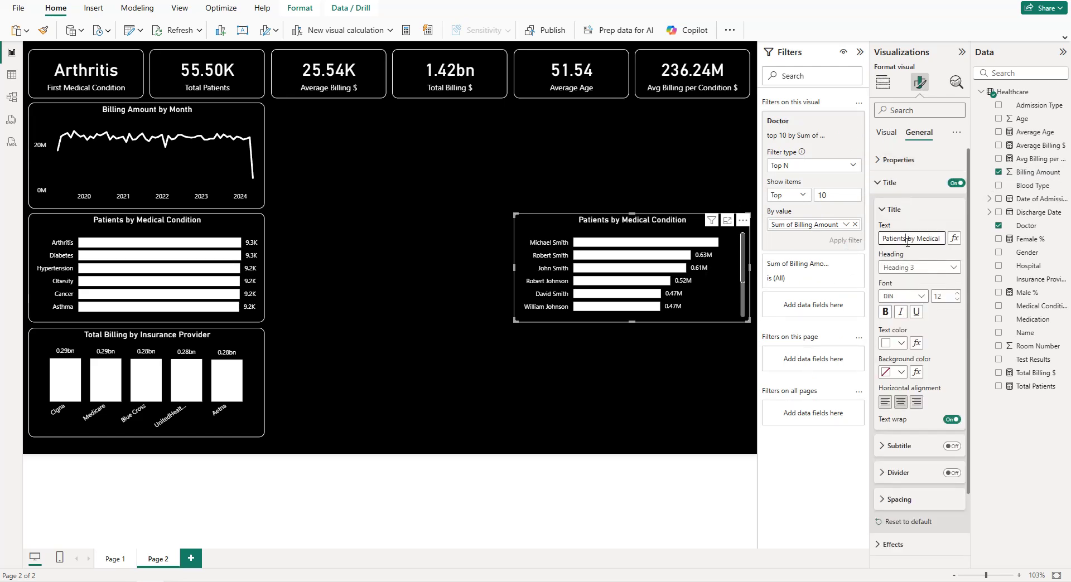
pyautogui.hotkey('ctrl', 'a')
pyautogui.write('Total Billing by Docotr')
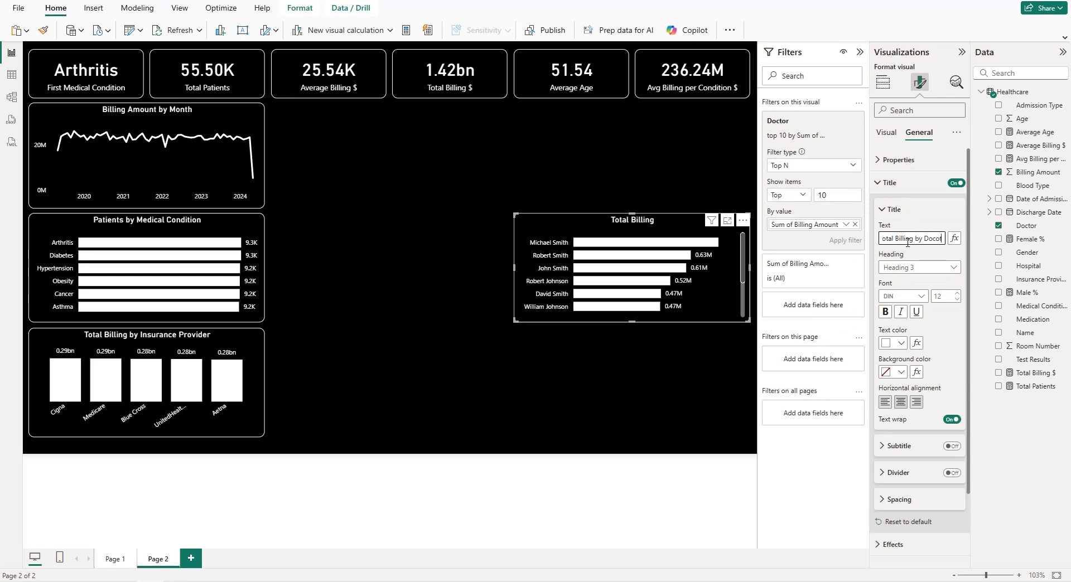
pyautogui.press('BackSpace')
pyautogui.press('BackSpace')
pyautogui.press('BackSpace')
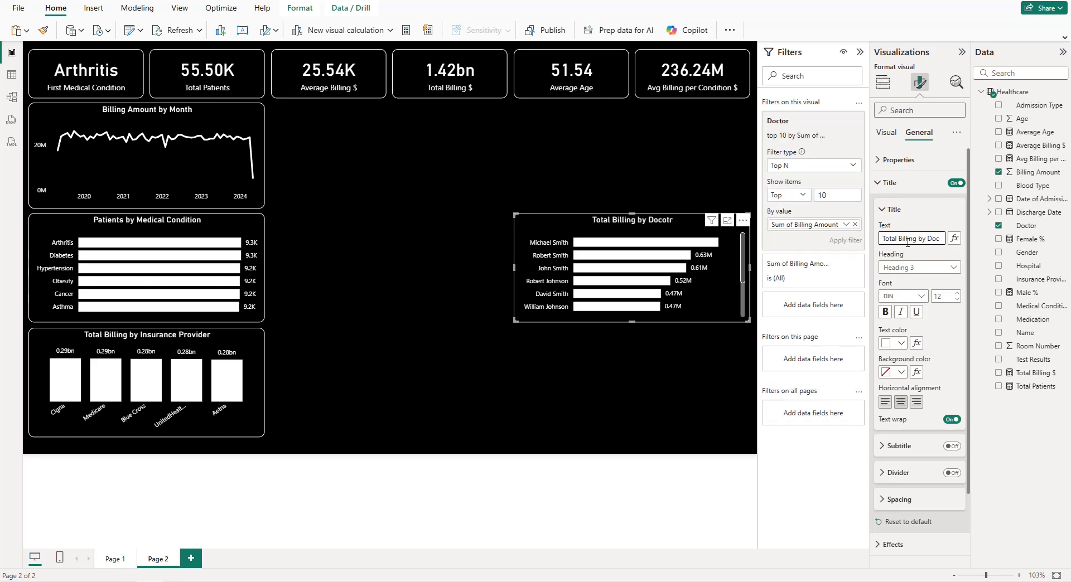
pyautogui.write('tor -')
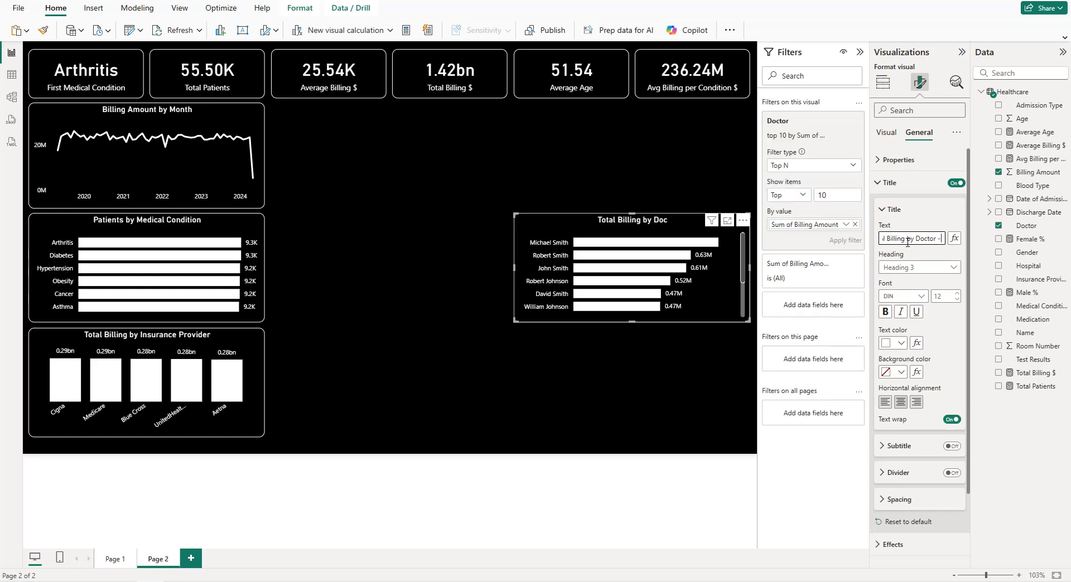
pyautogui.write(' Top 10')
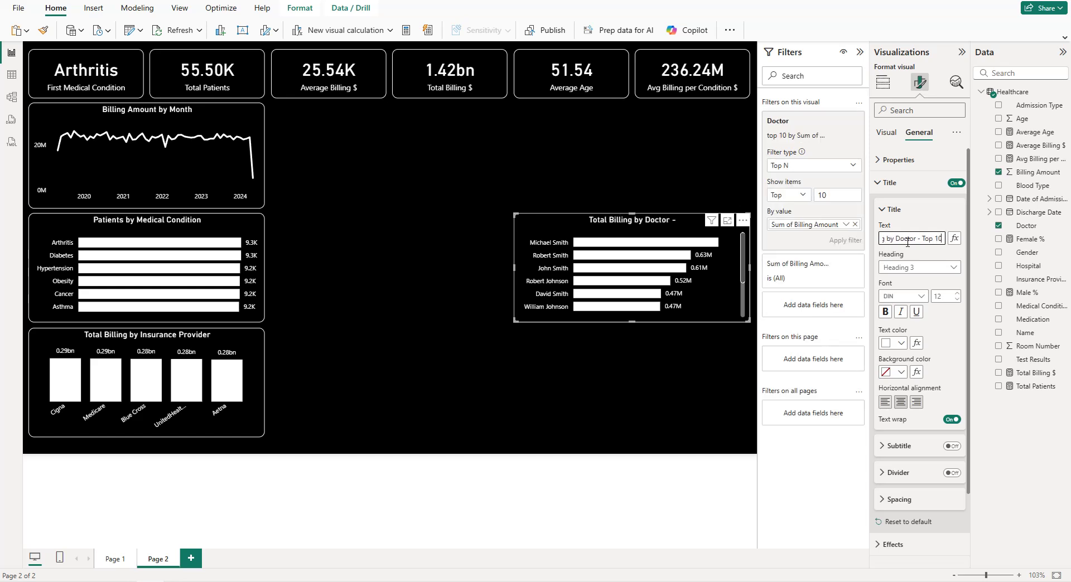
# - Duplicate the Total Billing by Insurance Provider chart and place the copy directly beneath the doctor chart
pyautogui.click(447, 249)
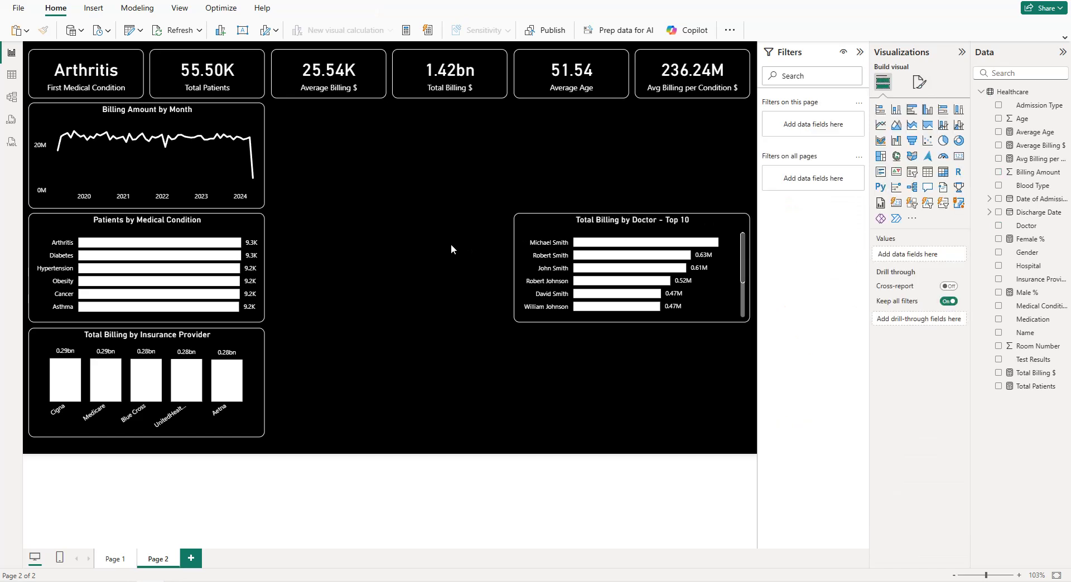
pyautogui.click(185, 347)
pyautogui.moveTo(186, 346); pyautogui.dragTo(663, 336)
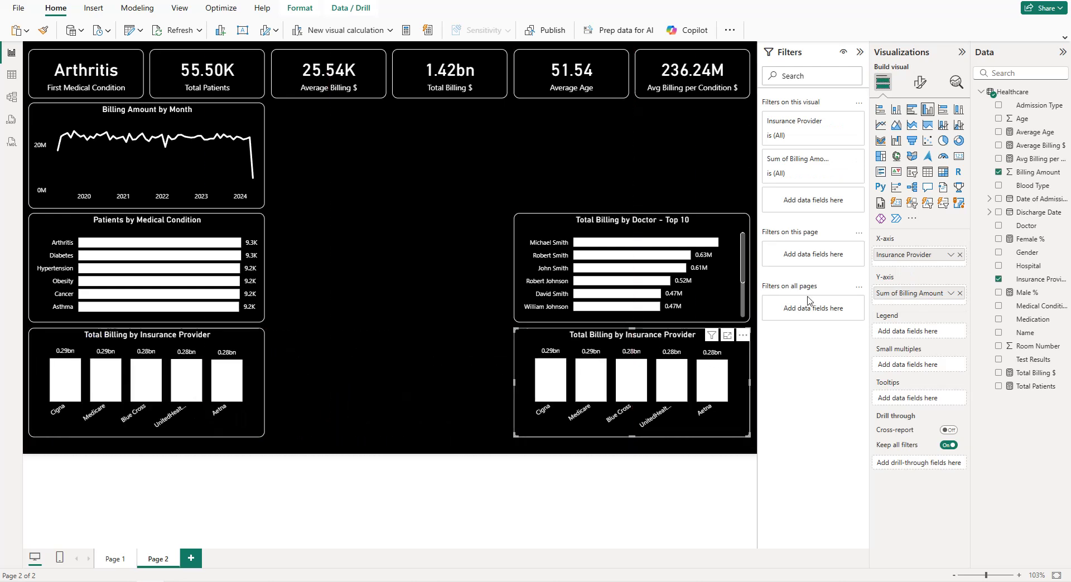
# - Replace the copied column chart's fields with Admission Type on the X-axis and Count of Name on the Y-axis
pyautogui.click(960, 255)
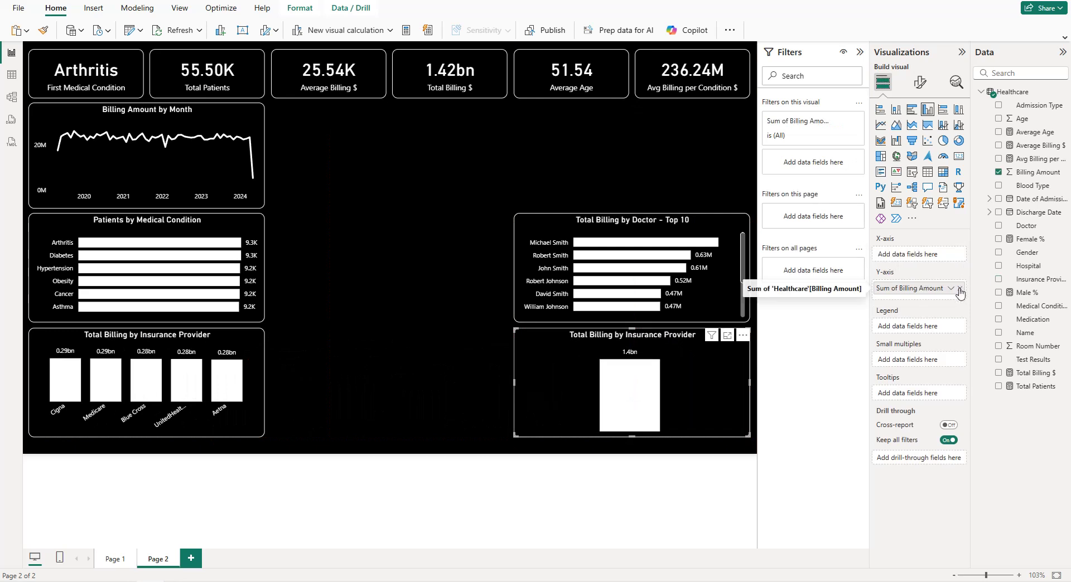
pyautogui.click(959, 288)
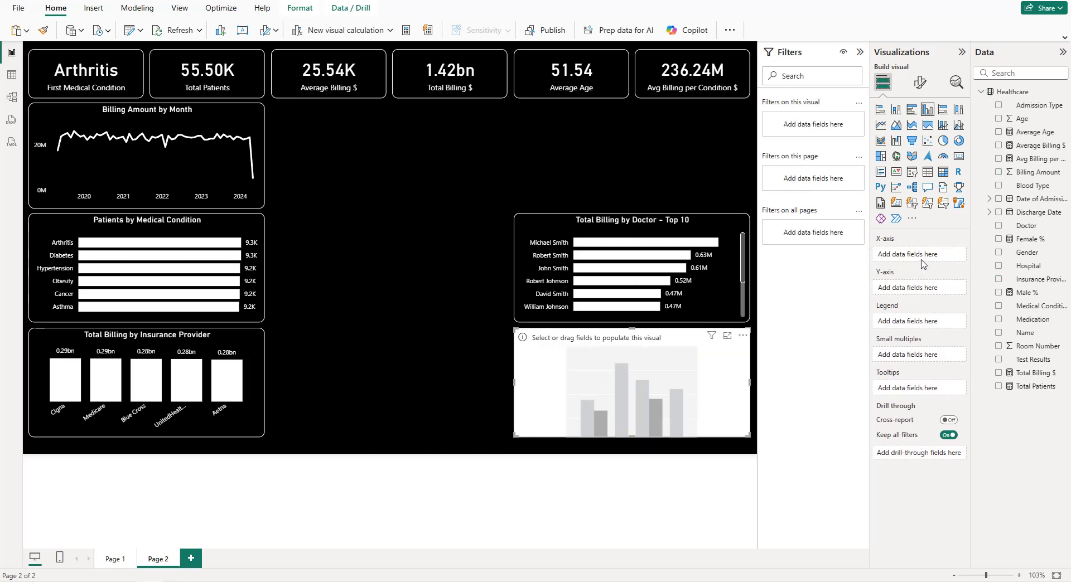
pyautogui.click(998, 106)
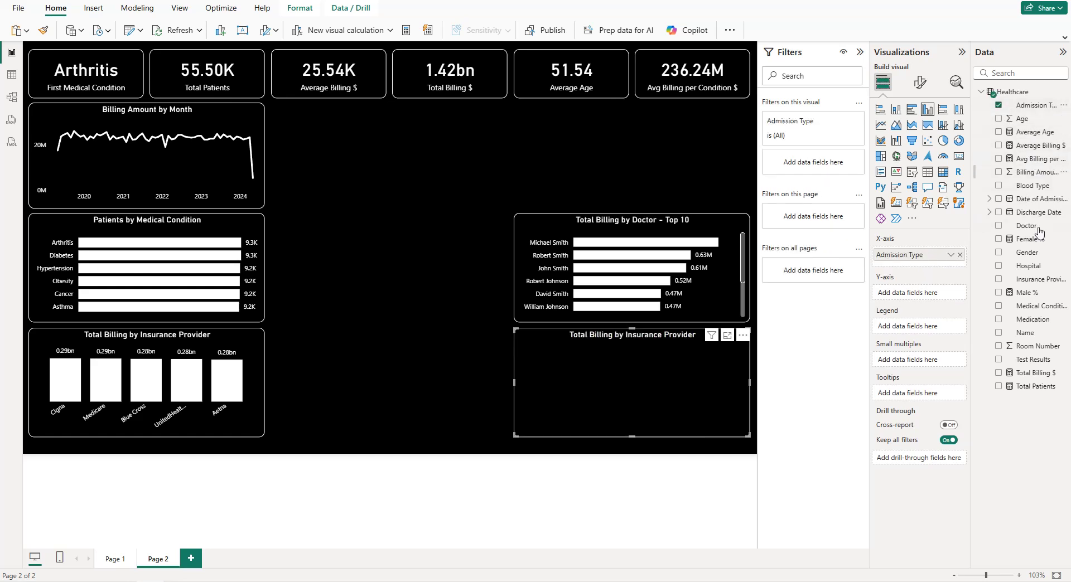
pyautogui.moveTo(1025, 333); pyautogui.dragTo(930, 296)
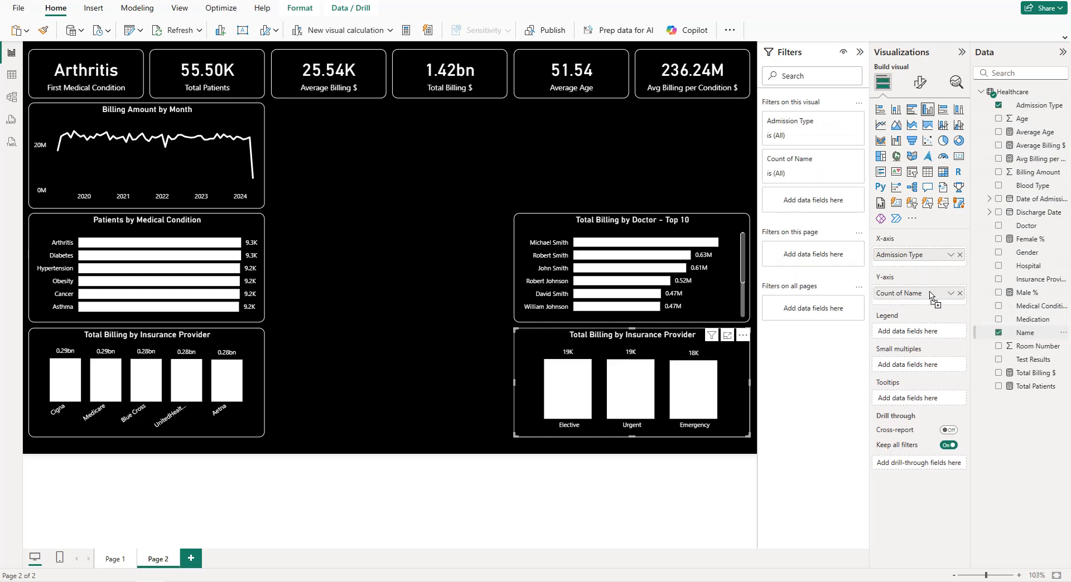
# - Convert the admission type chart to a 100% stacked column chart with Gender as its legend
pyautogui.click(957, 111)
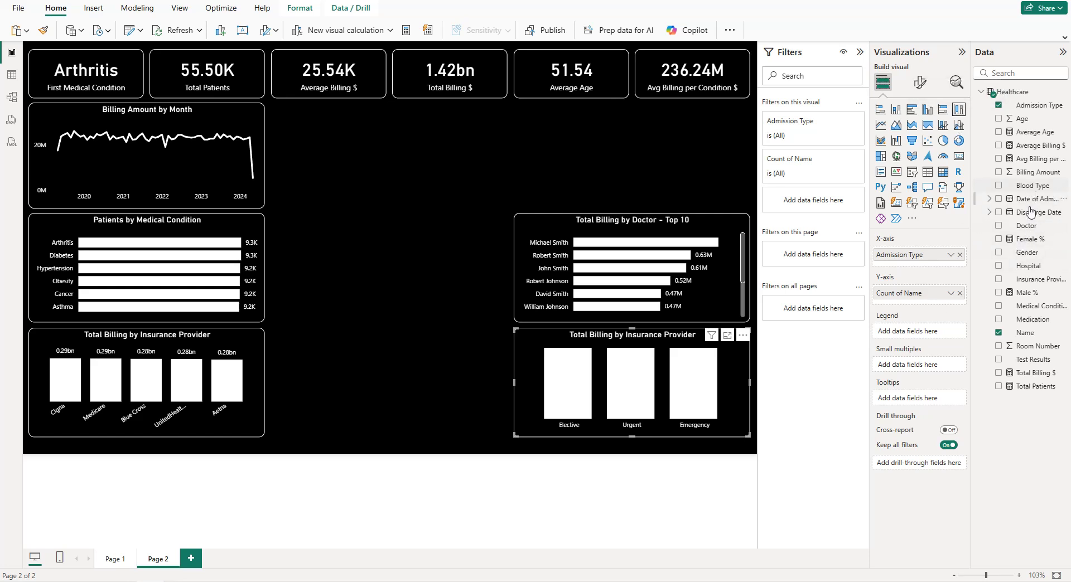
pyautogui.moveTo(1027, 257); pyautogui.dragTo(922, 333)
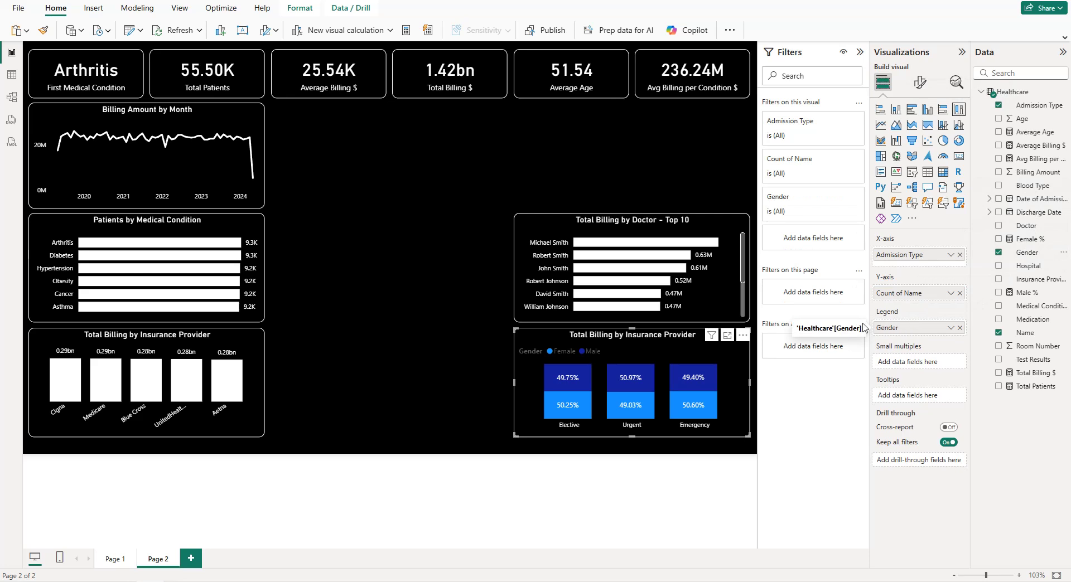
# - Set the admission type chart's legend position to Top center, with white text at size 8
pyautogui.click(920, 82)
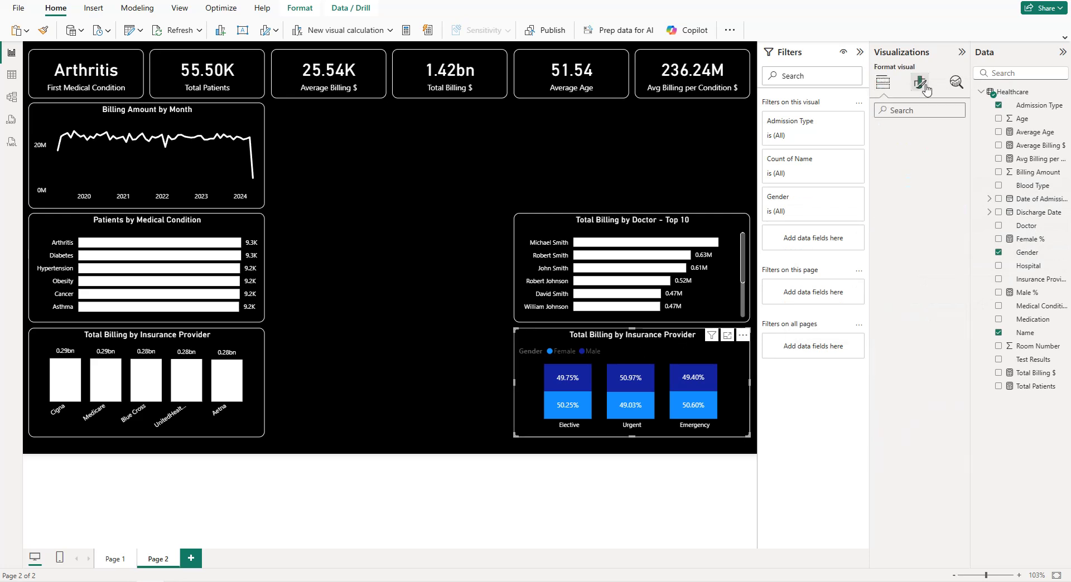
pyautogui.click(916, 206)
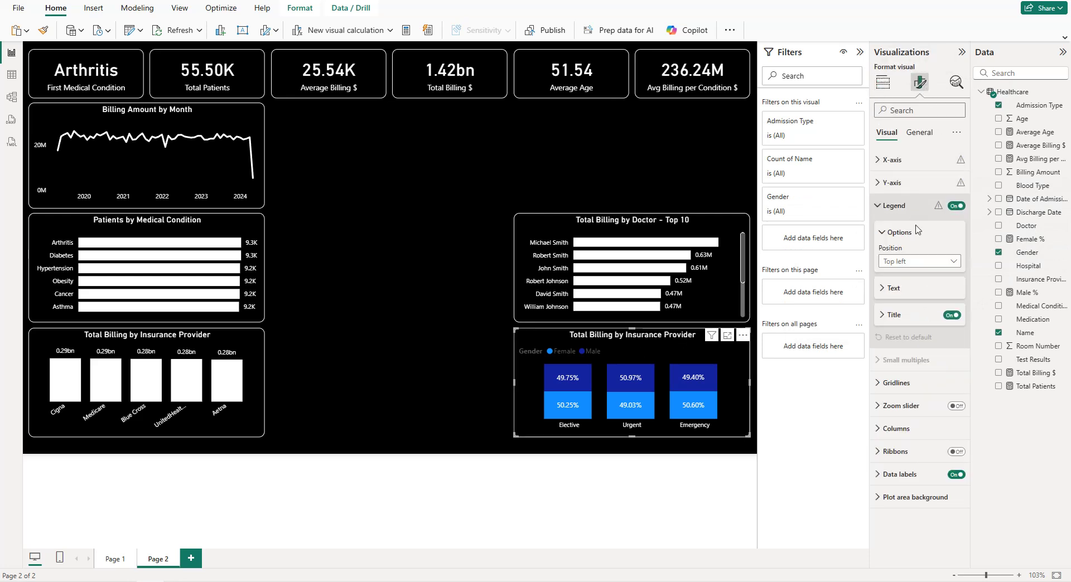
pyautogui.click(915, 261)
pyautogui.click(910, 290)
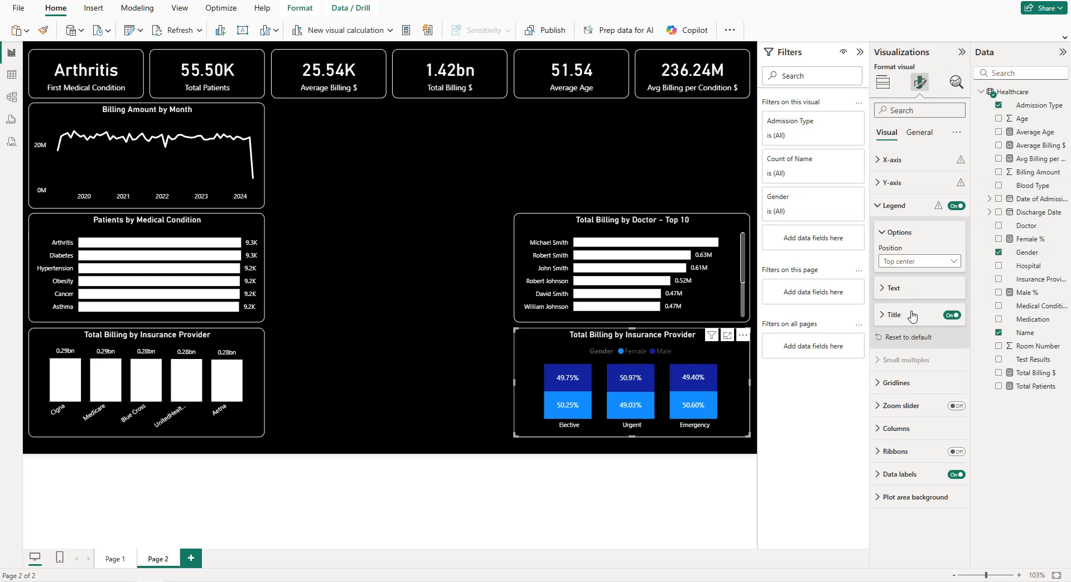
pyautogui.click(909, 290)
pyautogui.click(956, 320)
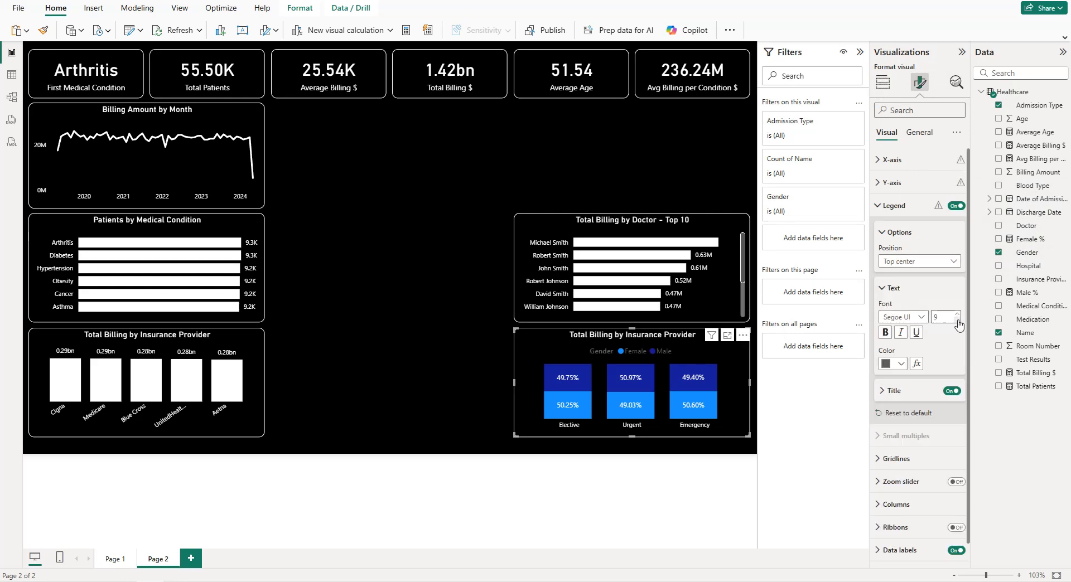
pyautogui.click(899, 364)
pyautogui.click(894, 402)
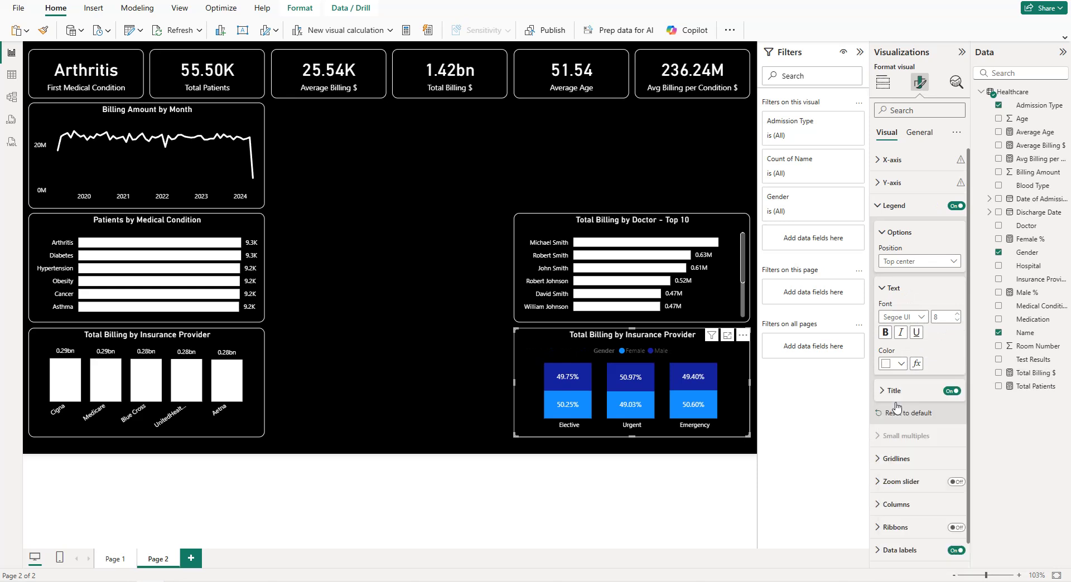
pyautogui.click(889, 212)
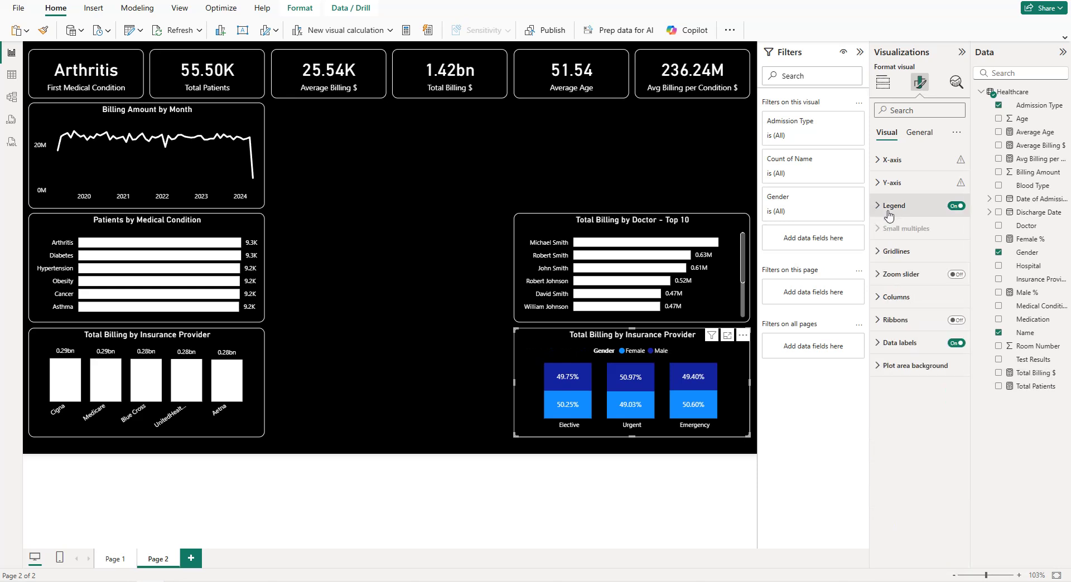
# - Color the Male series white and the Female series light gray in the admission type chart
pyautogui.click(908, 297)
pyautogui.scroll(-1, 906, 307)
pyautogui.click(904, 310)
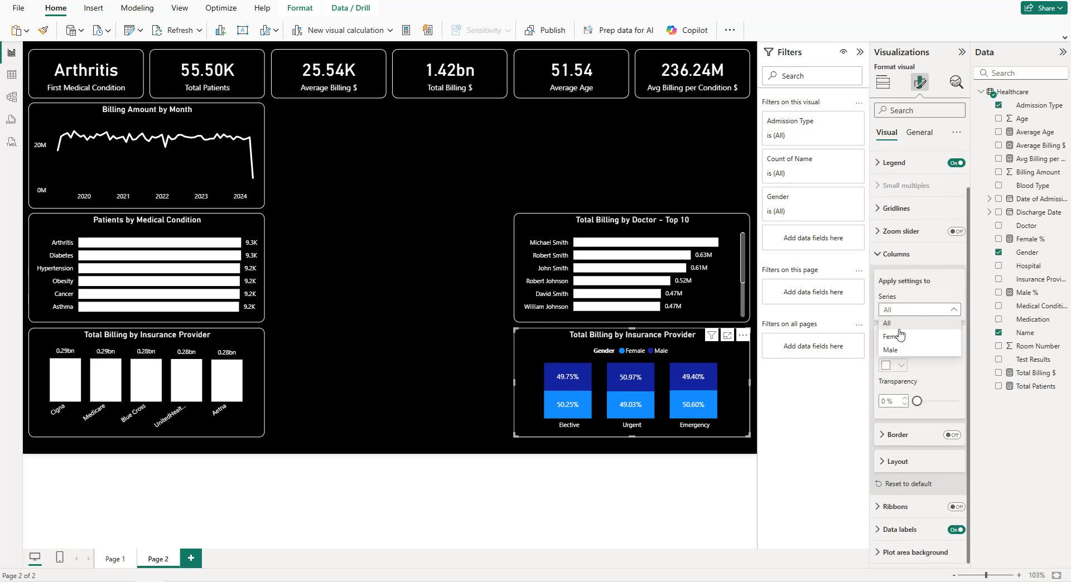
pyautogui.click(899, 352)
pyautogui.click(892, 366)
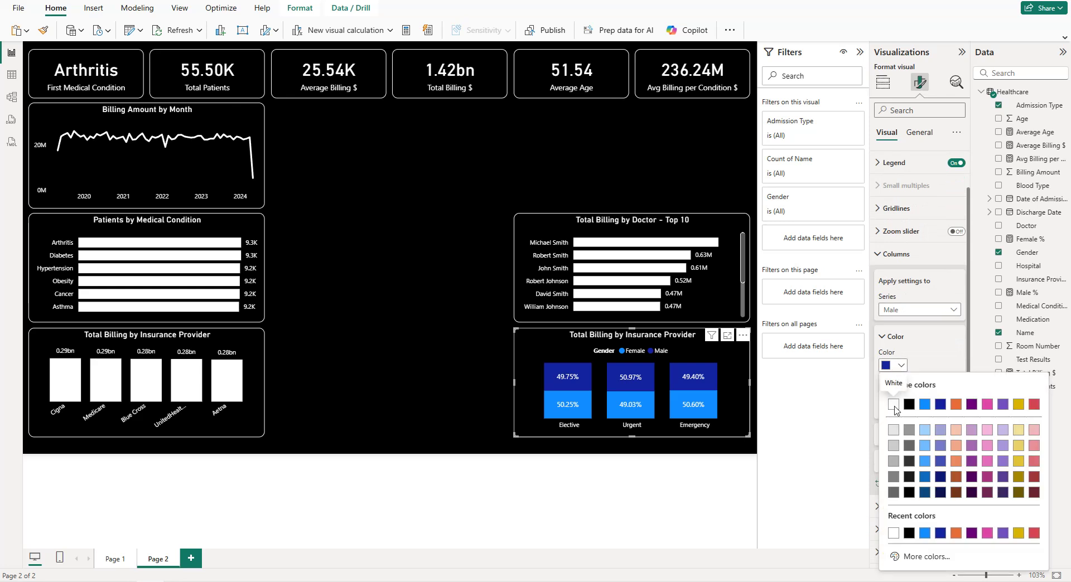
pyautogui.click(893, 404)
pyautogui.click(896, 310)
pyautogui.click(895, 338)
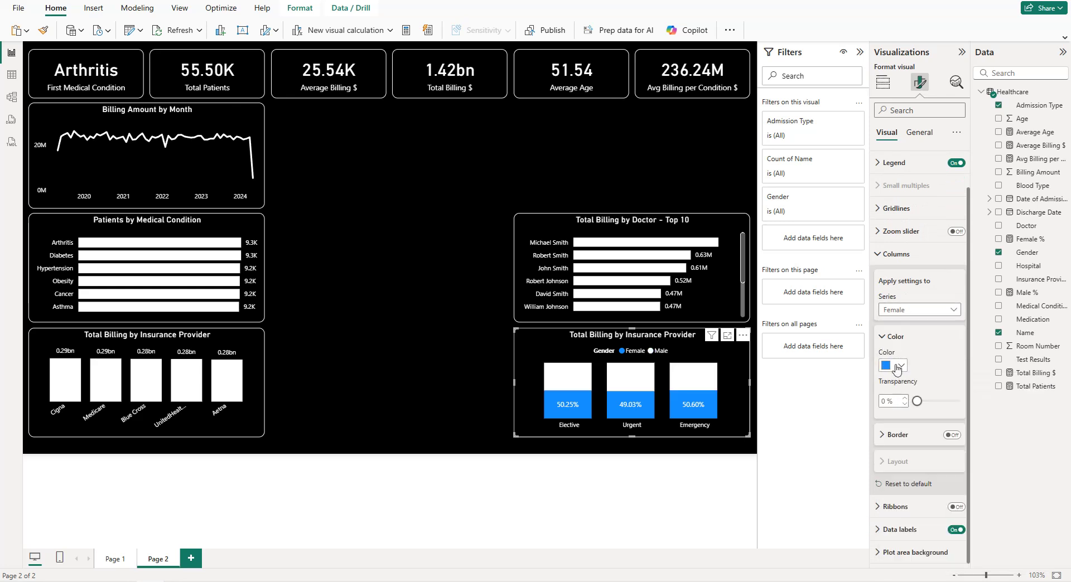
pyautogui.click(895, 367)
pyautogui.click(894, 461)
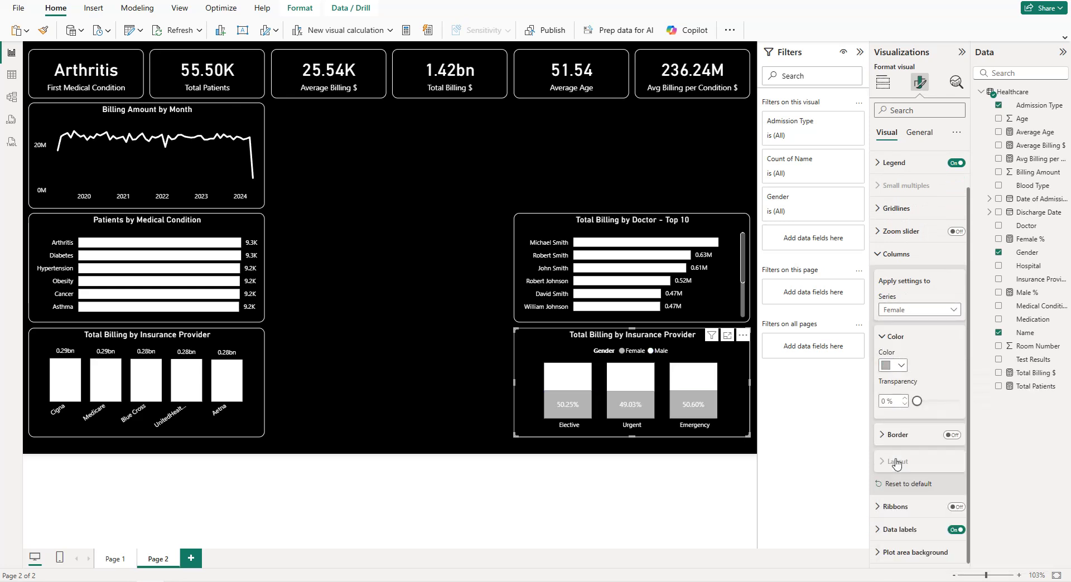
pyautogui.click(896, 255)
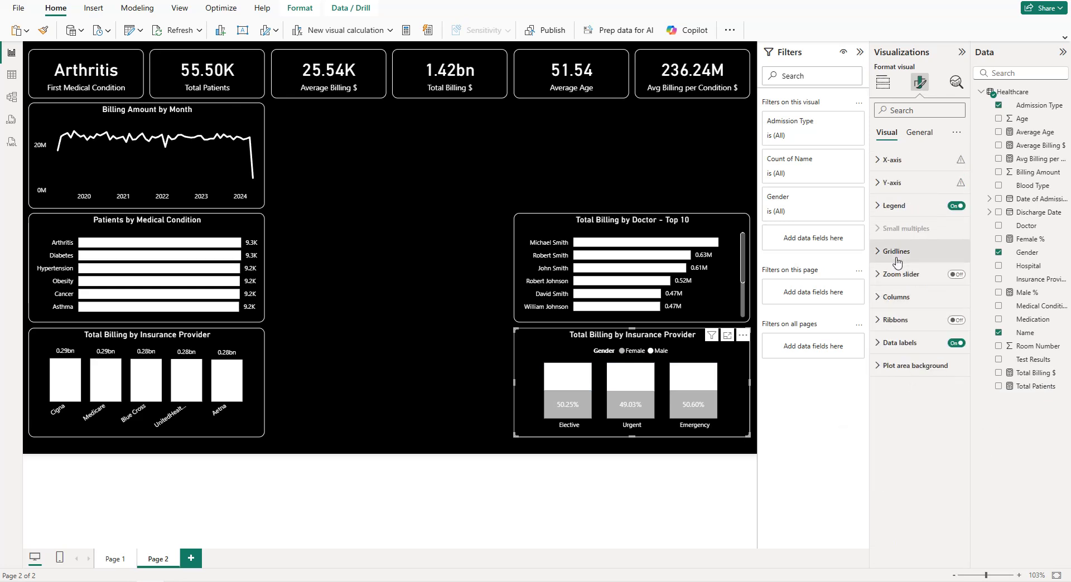
# - Set the percent-of-total detail labels in the admission type chart to black
pyautogui.click(909, 343)
pyautogui.scroll(-3, 906, 390)
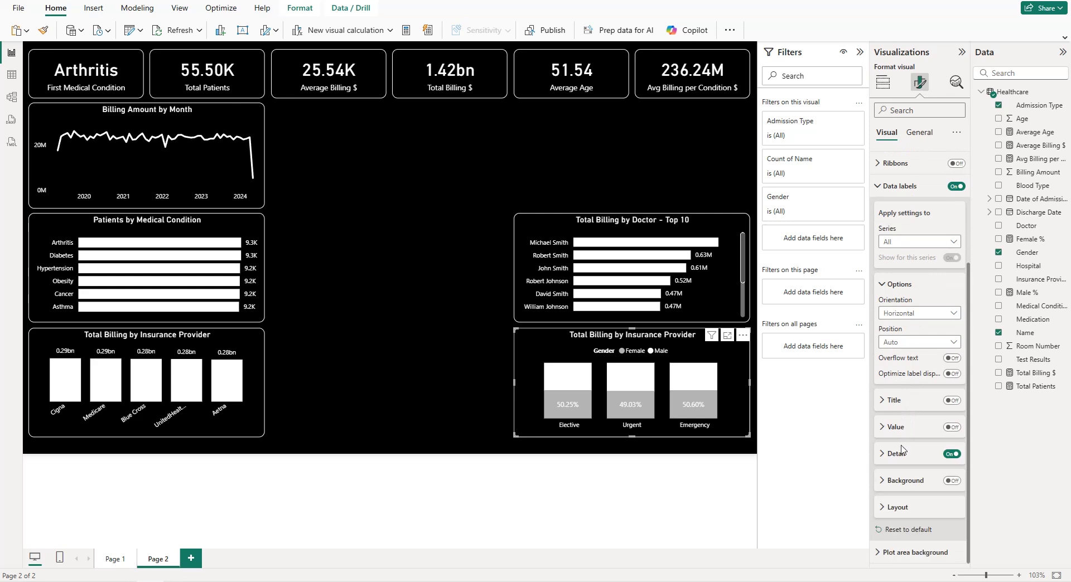
pyautogui.click(902, 453)
pyautogui.scroll(-2, 903, 454)
pyautogui.click(899, 448)
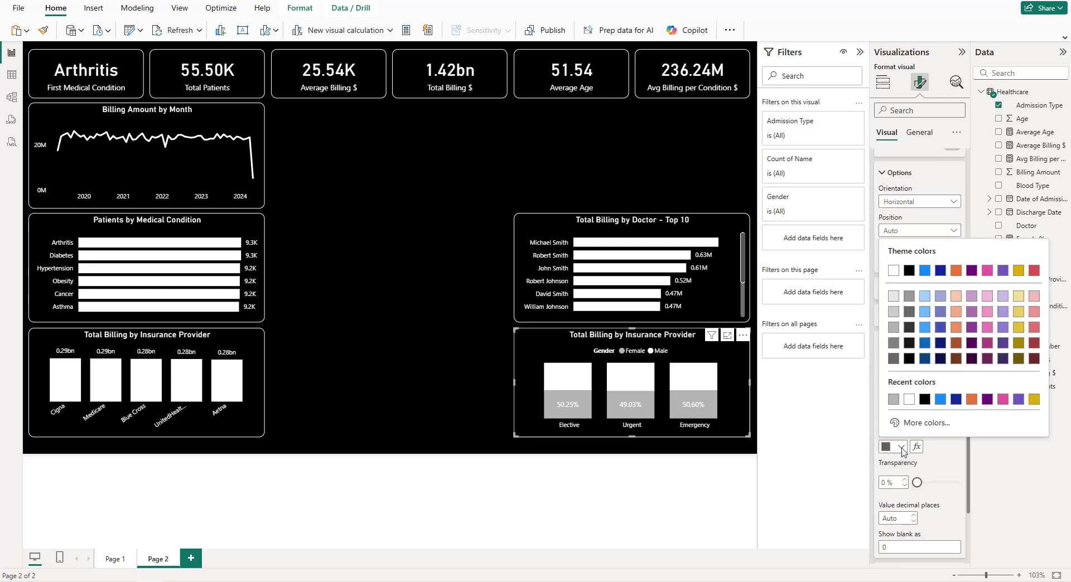
pyautogui.click(923, 400)
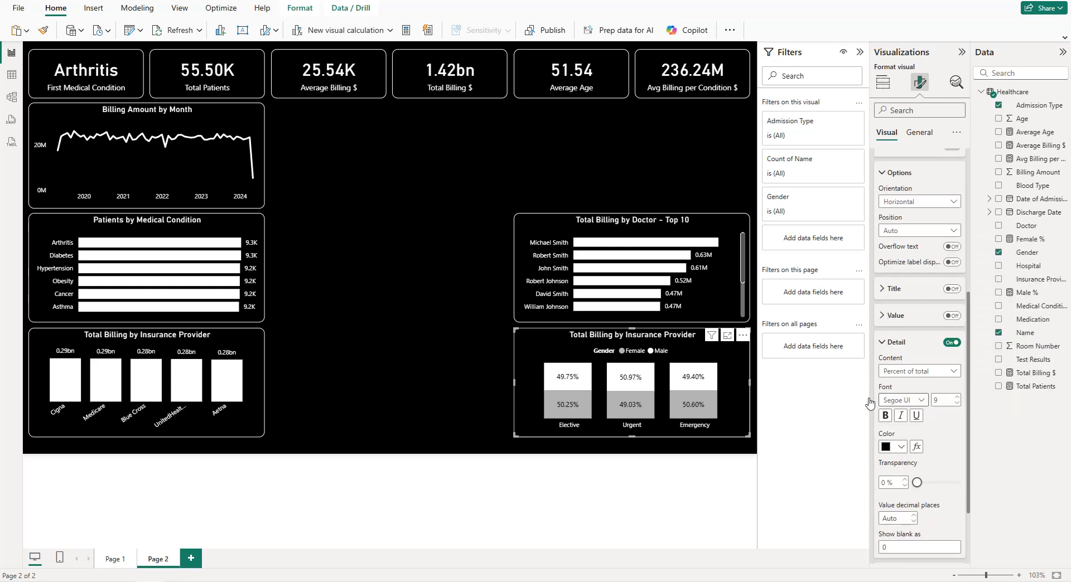
pyautogui.click(450, 340)
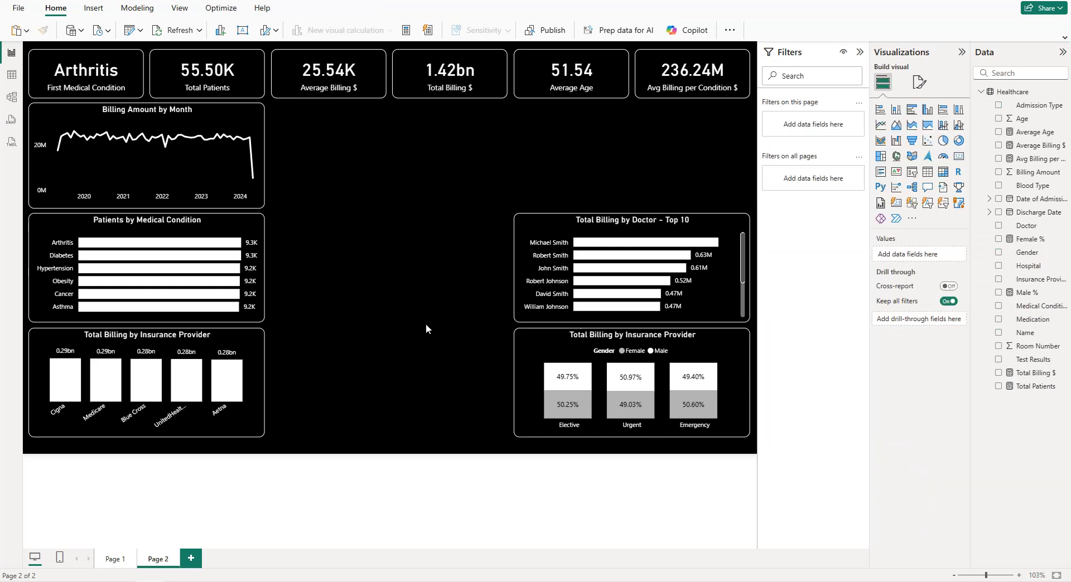
# - Duplicate the Total Billing by Doctor chart and place the copy beside the Billing Amount by Month chart
pyautogui.click(560, 229)
pyautogui.hotkey('ctrl', 'c')
pyautogui.hotkey('ctrl', 'v')
pyautogui.moveTo(568, 231); pyautogui.dragTo(323, 119)
# - Convert the copied doctor chart to a donut chart with Gender as the legend and Count of Name as the values
pyautogui.click(958, 140)
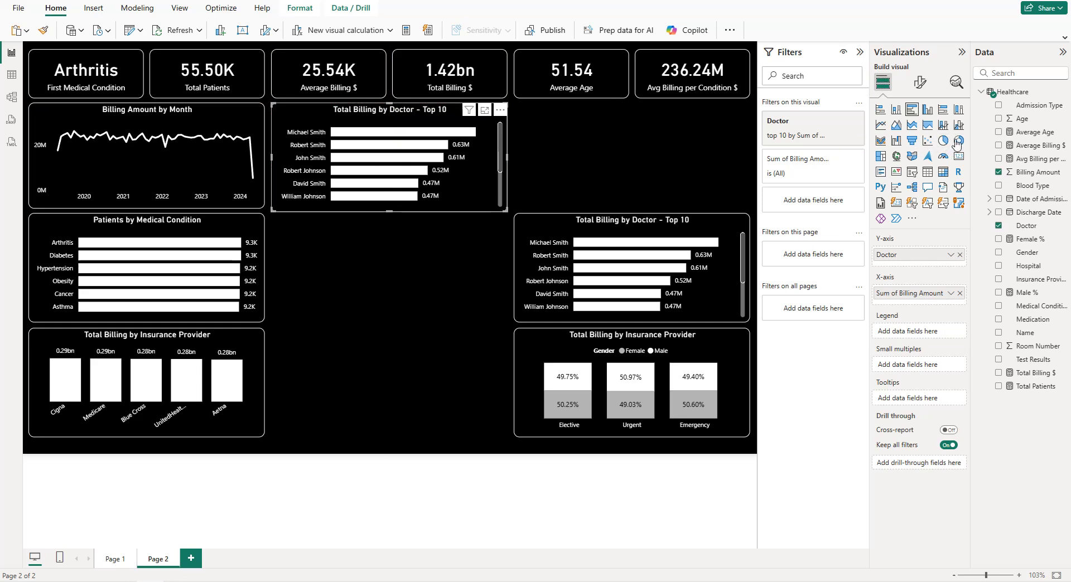
pyautogui.click(959, 255)
pyautogui.moveTo(914, 289); pyautogui.dragTo(750, 289)
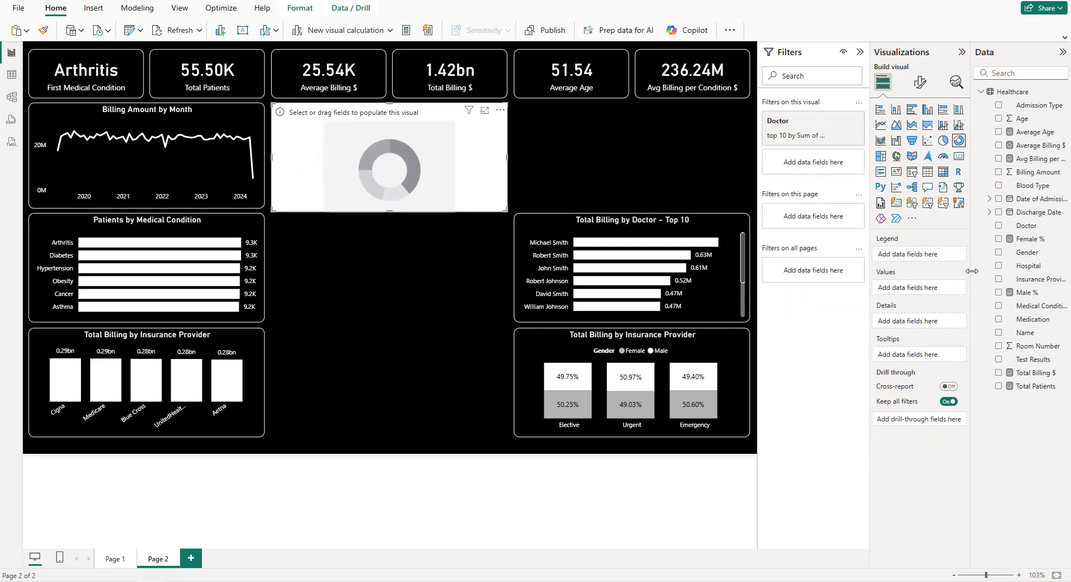
pyautogui.click(997, 254)
pyautogui.moveTo(1024, 334); pyautogui.dragTo(914, 298)
# - Change the stacked admission type chart's title to "Admission Type by Gender"
pyautogui.click(920, 82)
pyautogui.click(703, 359)
pyautogui.click(919, 133)
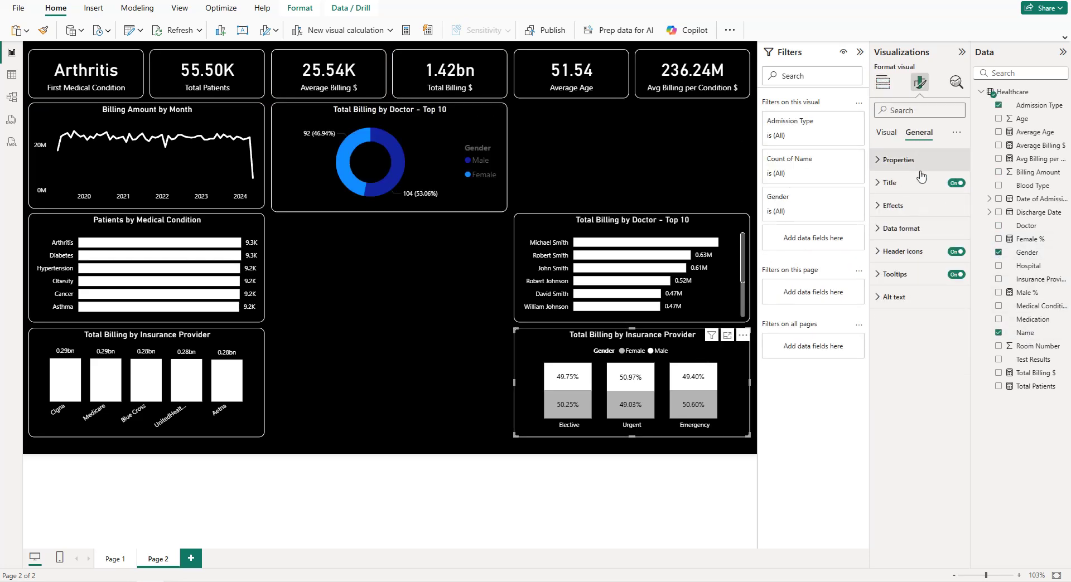
pyautogui.click(919, 183)
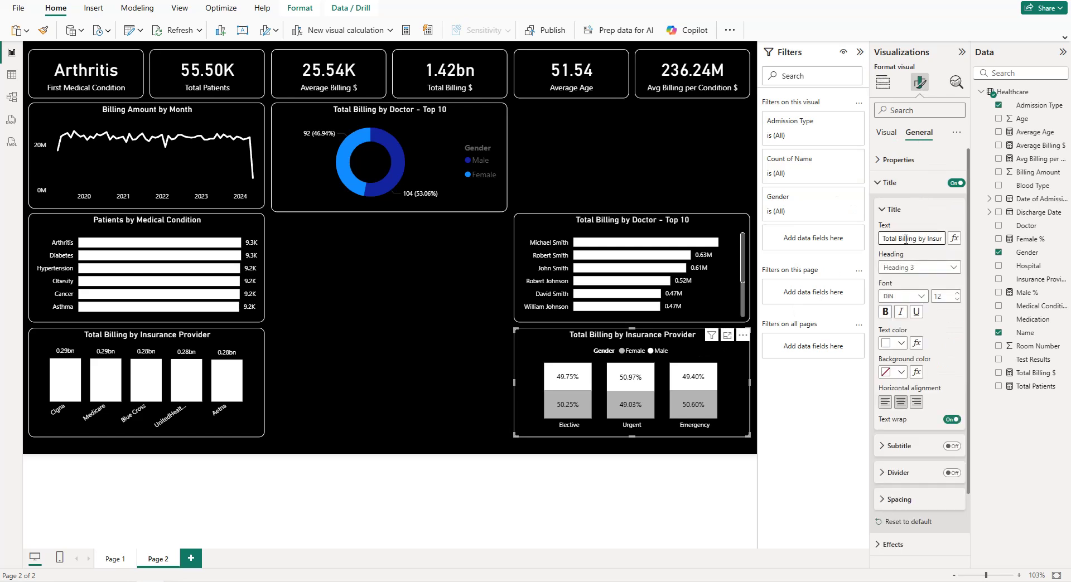
pyautogui.click(905, 239)
pyautogui.write('Admission Type by Gender')
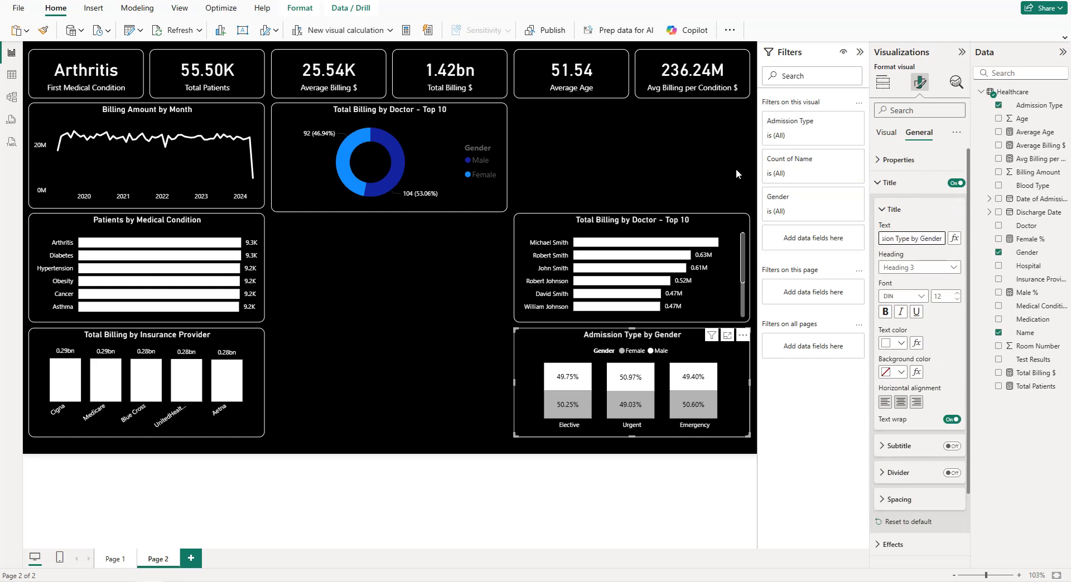
# - Change the donut chart's title to "Gender Distribution"
pyautogui.click(433, 125)
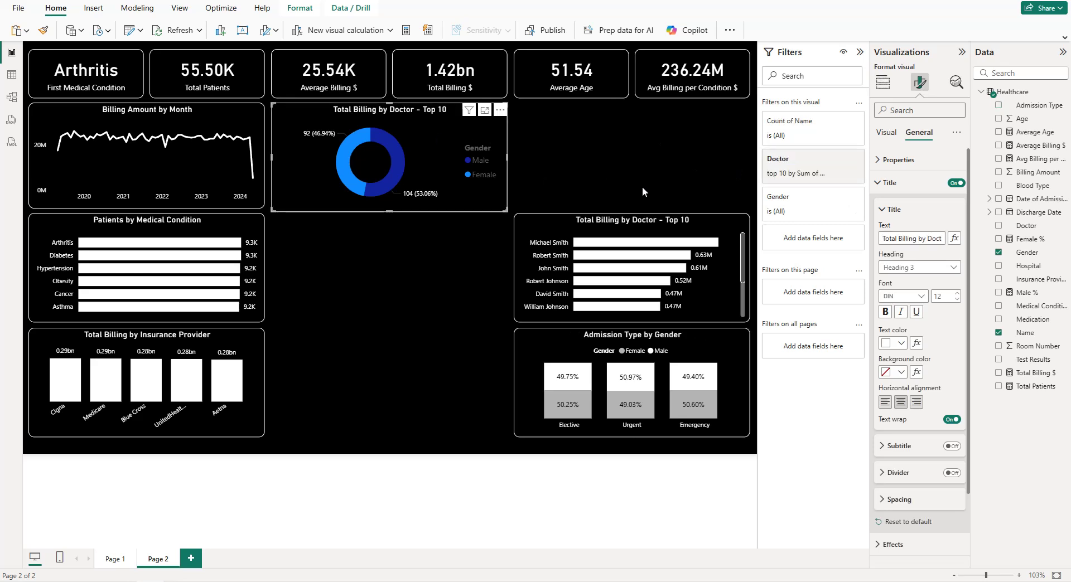
pyautogui.click(896, 237)
pyautogui.hotkey('ctrl', 'a')
pyautogui.write('Ge')
pyautogui.press('Return')
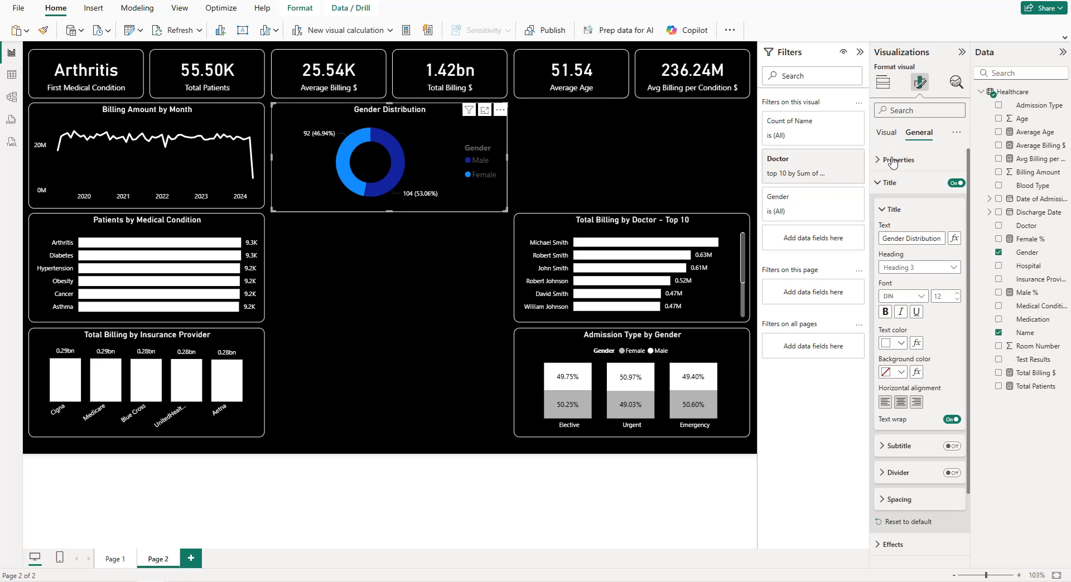
pyautogui.click(890, 182)
# - Format the Gender Distribution donut's legend text as white at size 8
pyautogui.click(886, 132)
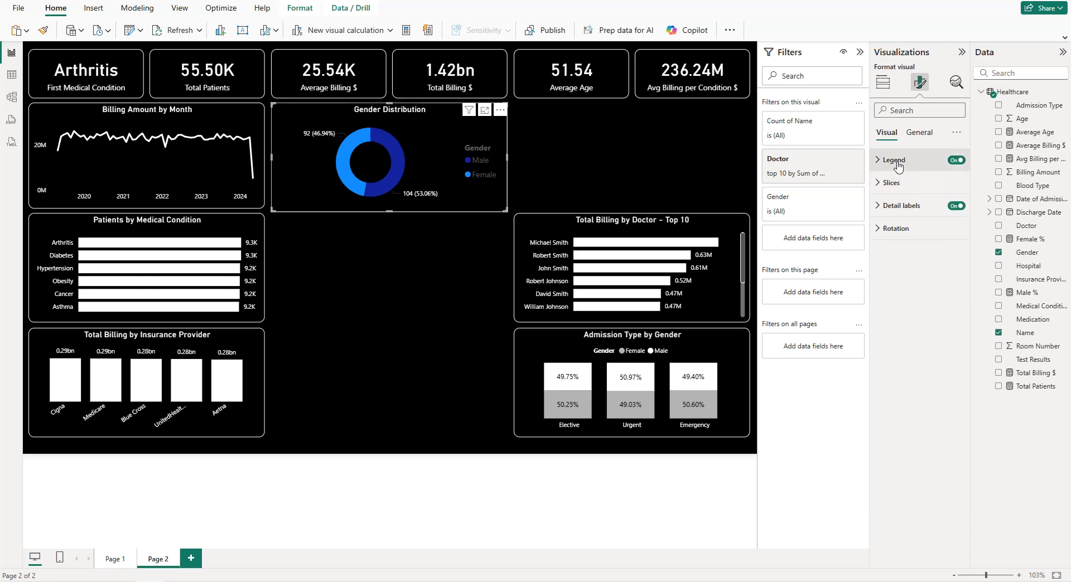
pyautogui.click(895, 160)
pyautogui.click(902, 269)
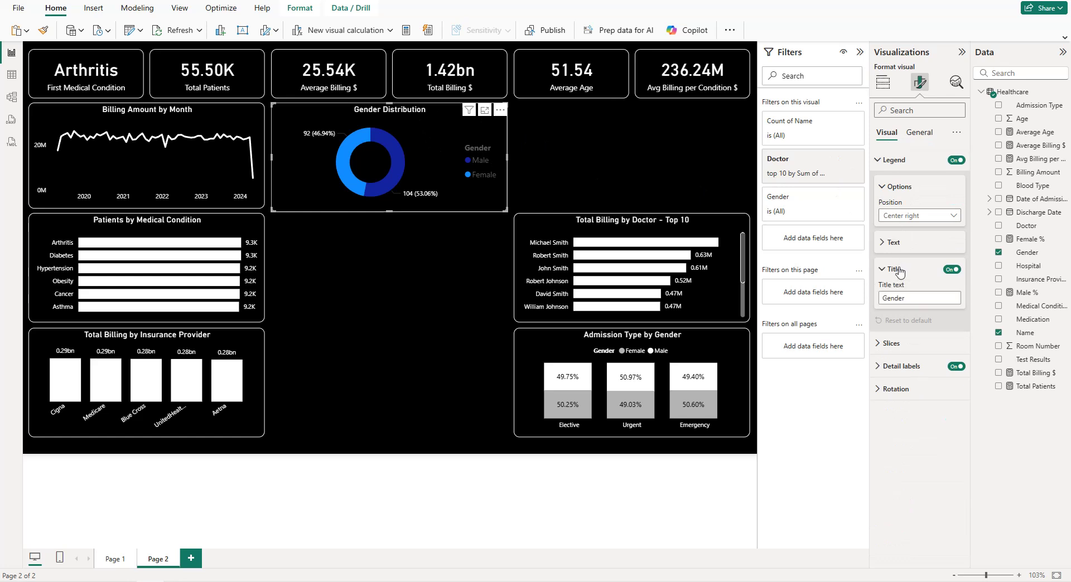
pyautogui.click(897, 242)
pyautogui.click(957, 279)
pyautogui.click(894, 318)
pyautogui.click(897, 349)
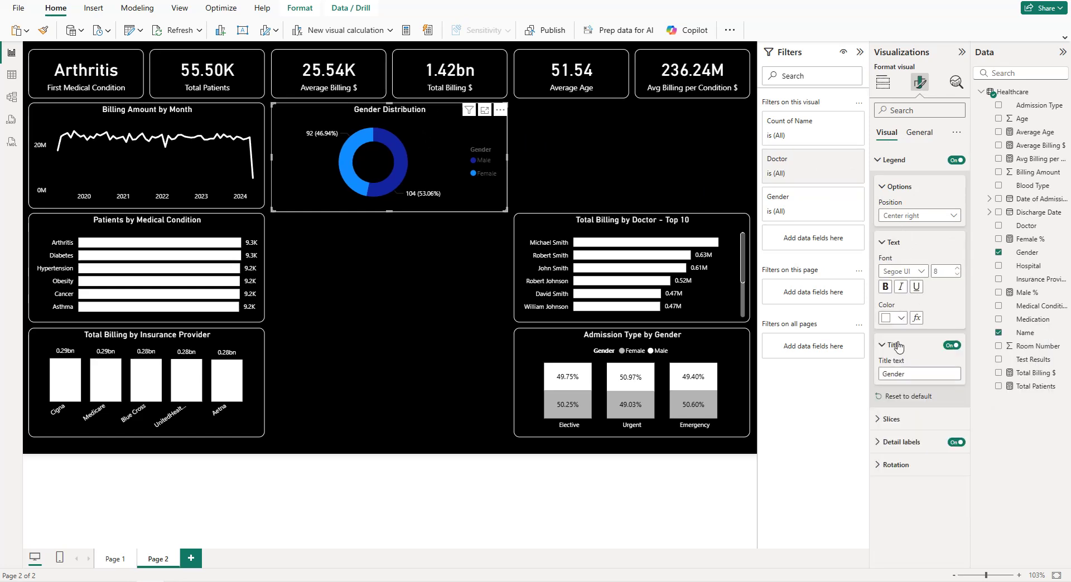
pyautogui.click(895, 161)
pyautogui.click(908, 207)
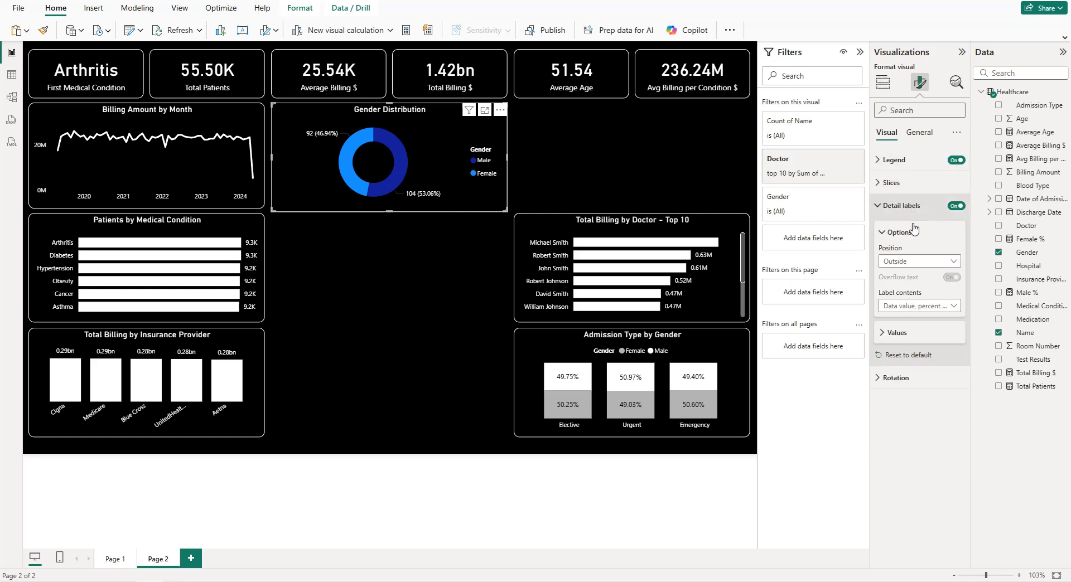
pyautogui.click(911, 335)
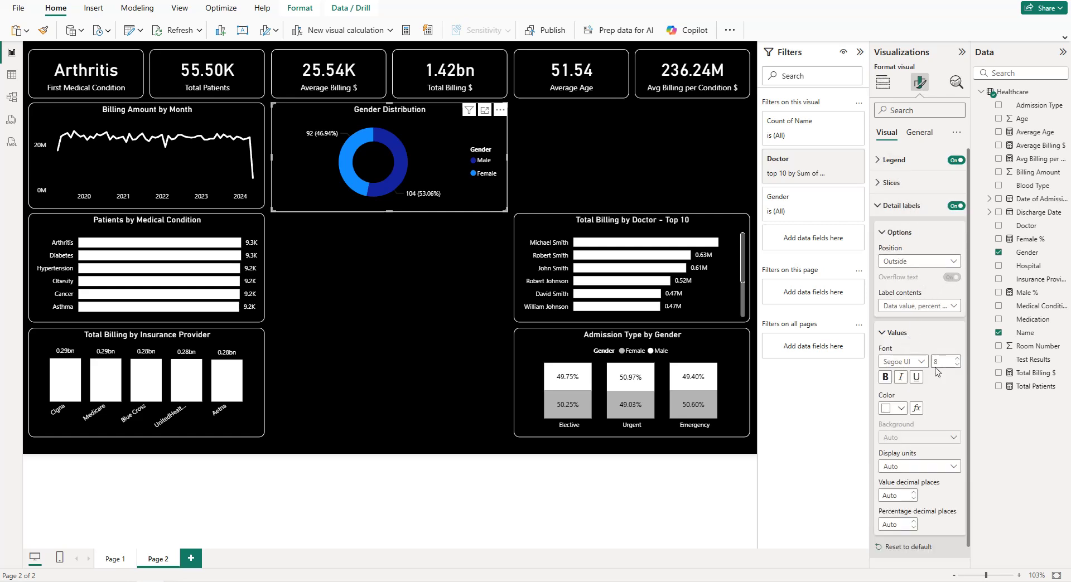
pyautogui.scroll(-1, 920, 374)
pyautogui.scroll(1, 928, 368)
pyautogui.click(902, 207)
# - Color the Male slice of the Gender Distribution donut white and select the Female series for slice formatting
pyautogui.click(903, 184)
pyautogui.click(905, 238)
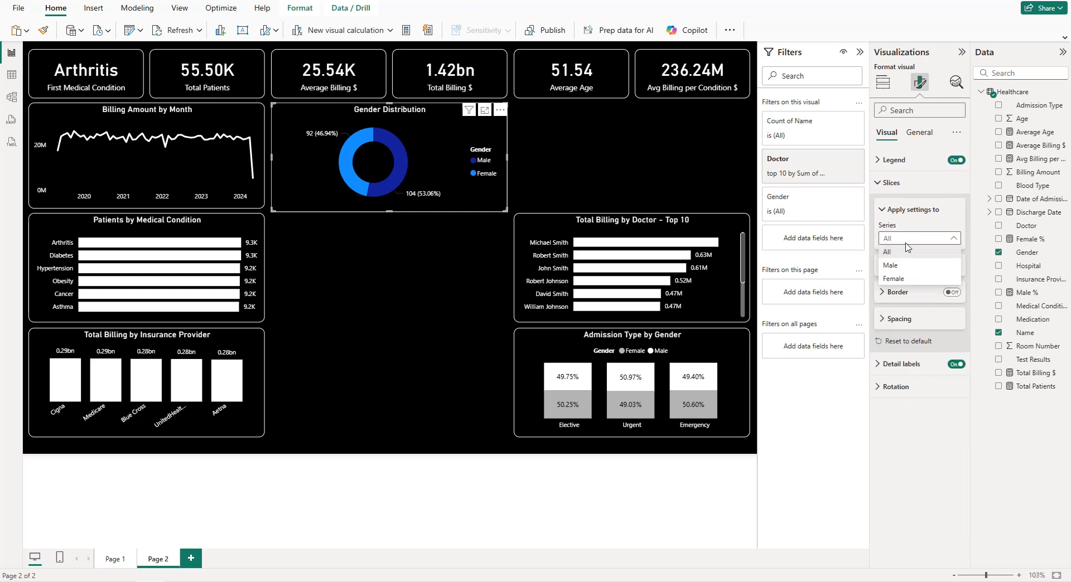
pyautogui.click(900, 264)
pyautogui.click(900, 265)
pyautogui.click(894, 294)
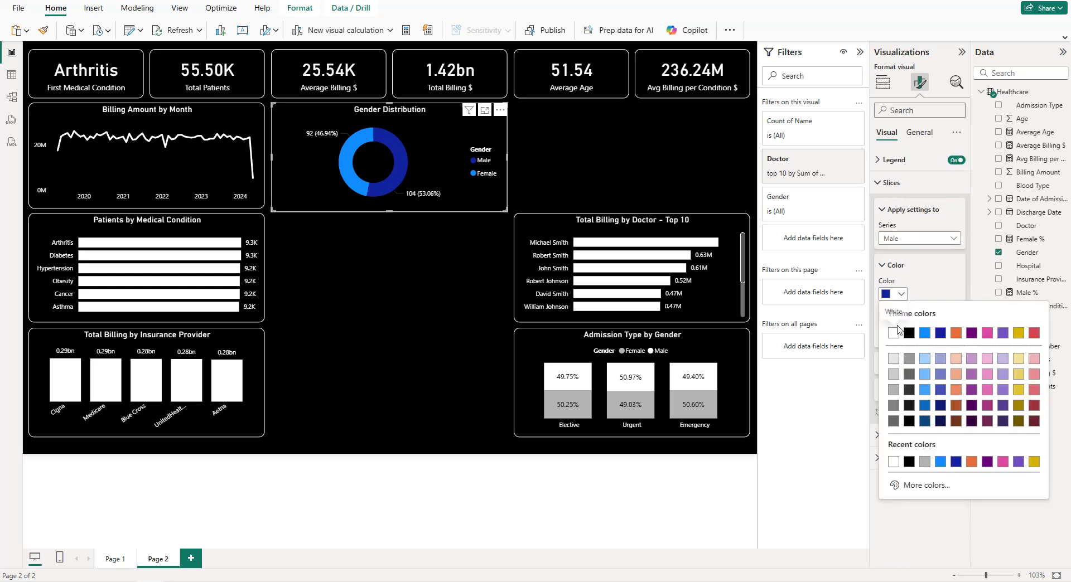
pyautogui.click(887, 334)
pyautogui.click(894, 240)
pyautogui.click(892, 277)
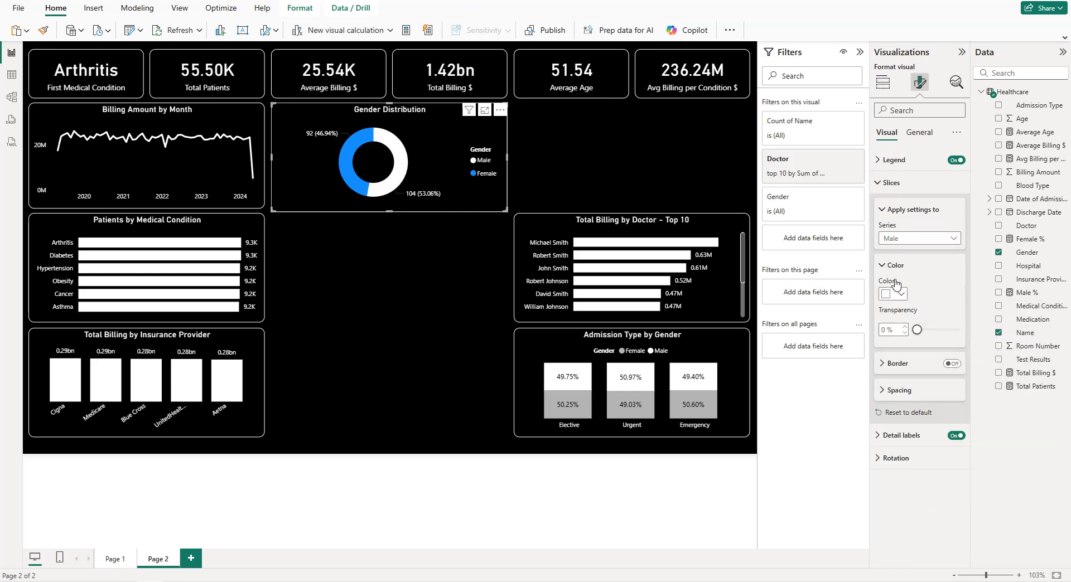
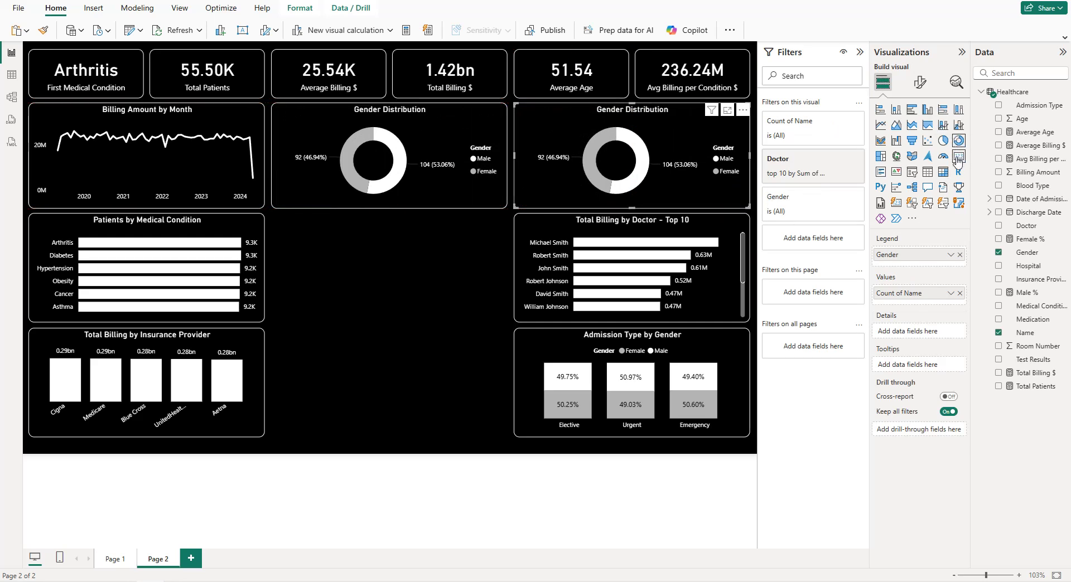
# - Convert the copied donut to a scatter chart and replace its fields with Age on the X axis and Billing Amount on the Y axis
pyautogui.click(928, 148)
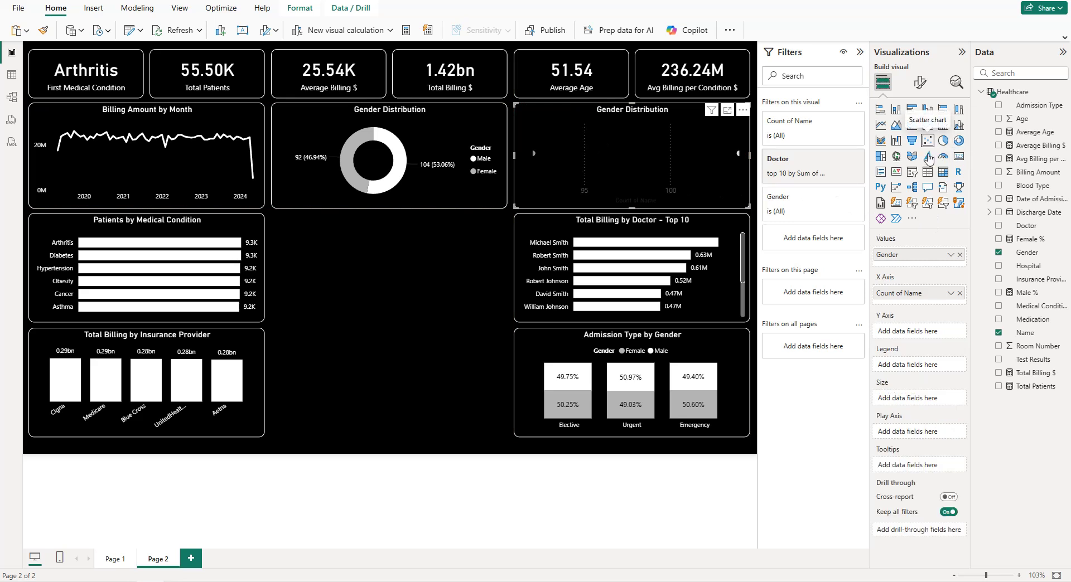
pyautogui.click(960, 255)
pyautogui.click(960, 289)
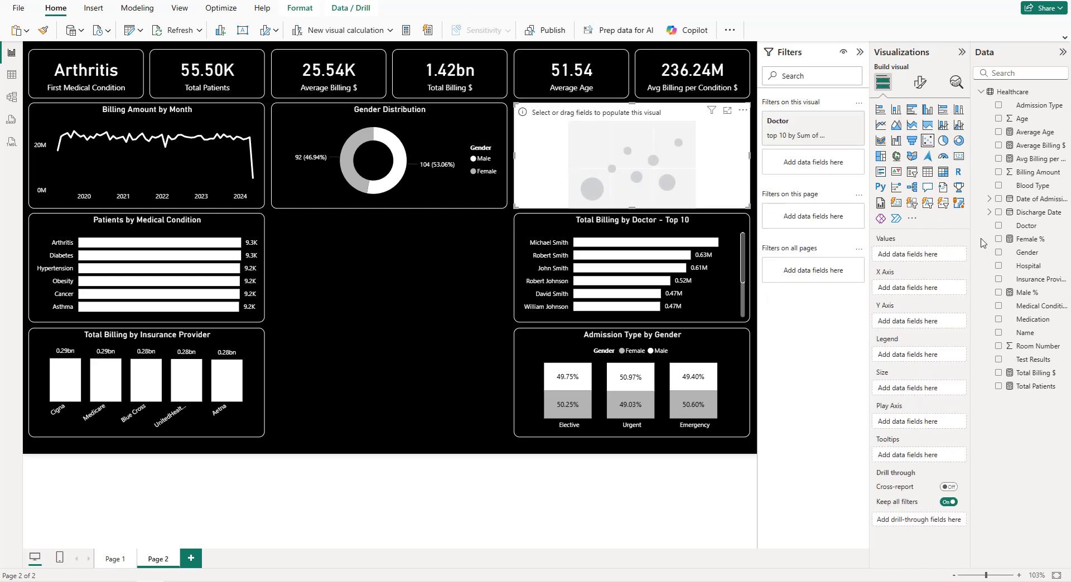
pyautogui.click(998, 120)
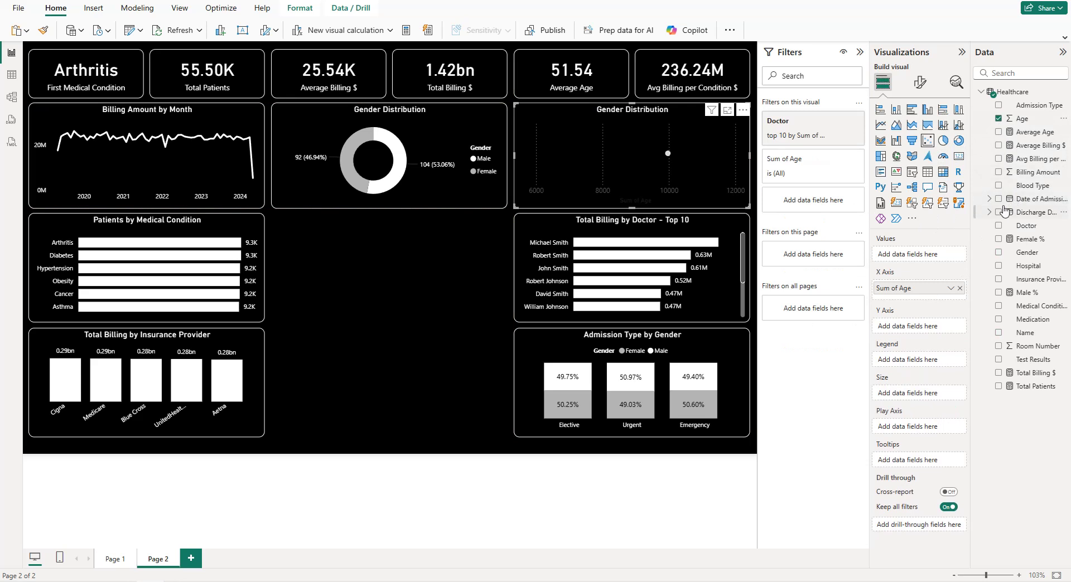
pyautogui.click(998, 173)
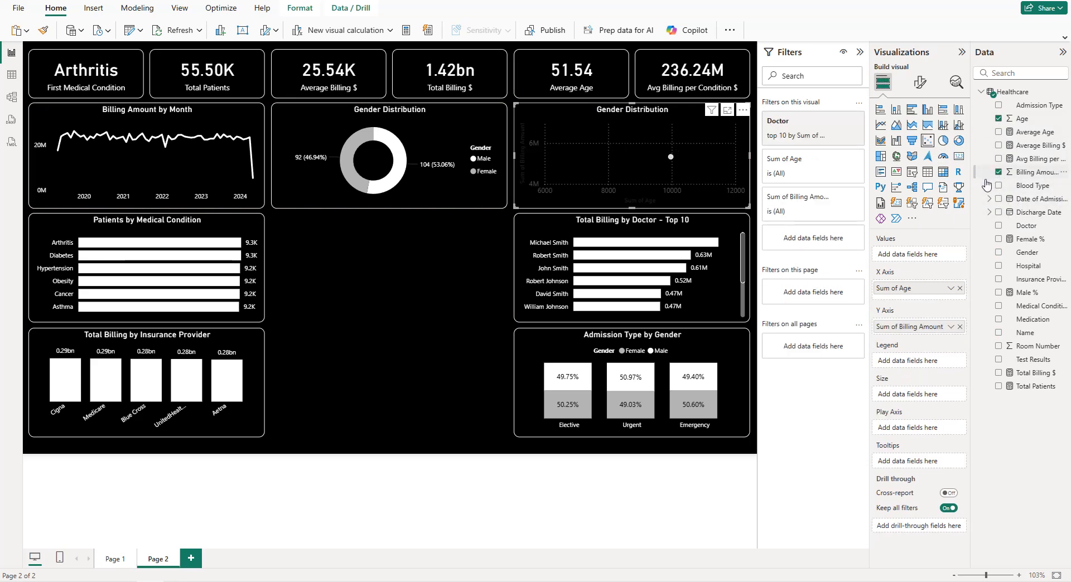
# - Set both Age and Billing Amount in the scatter chart to Don't summarize
pyautogui.click(951, 288)
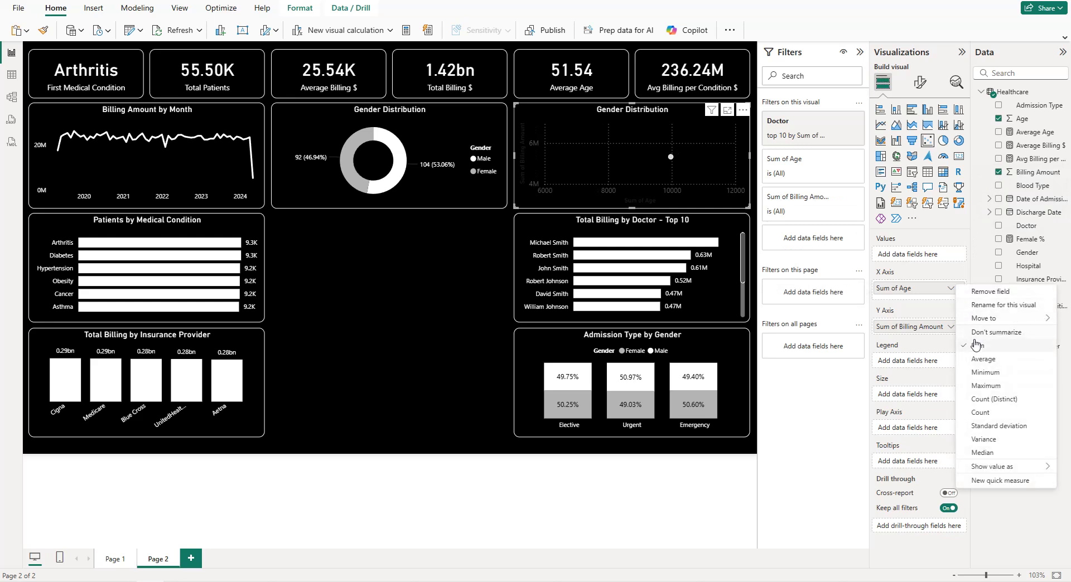
pyautogui.click(975, 333)
pyautogui.click(950, 327)
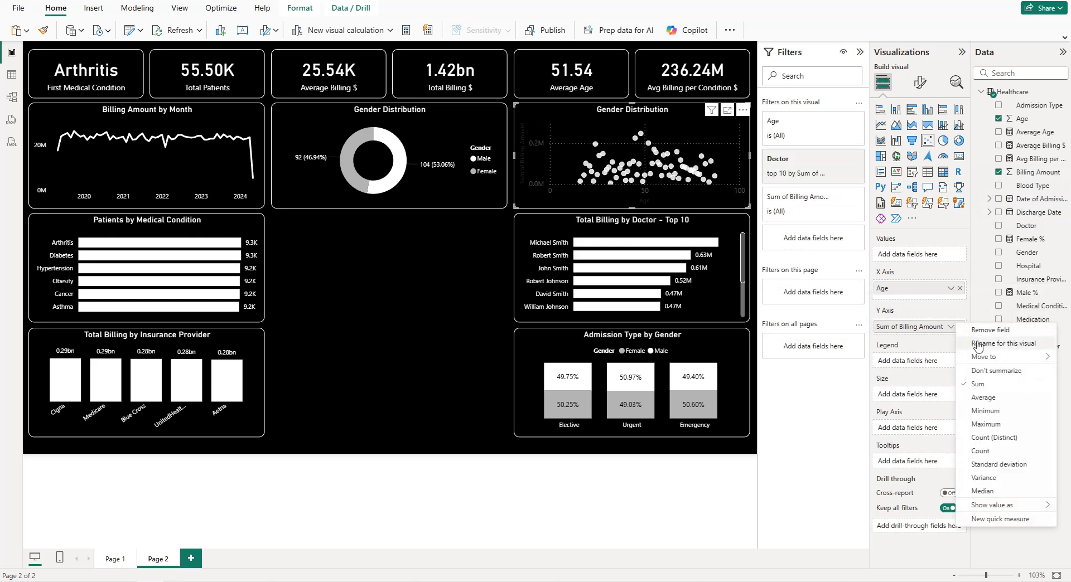
pyautogui.click(991, 373)
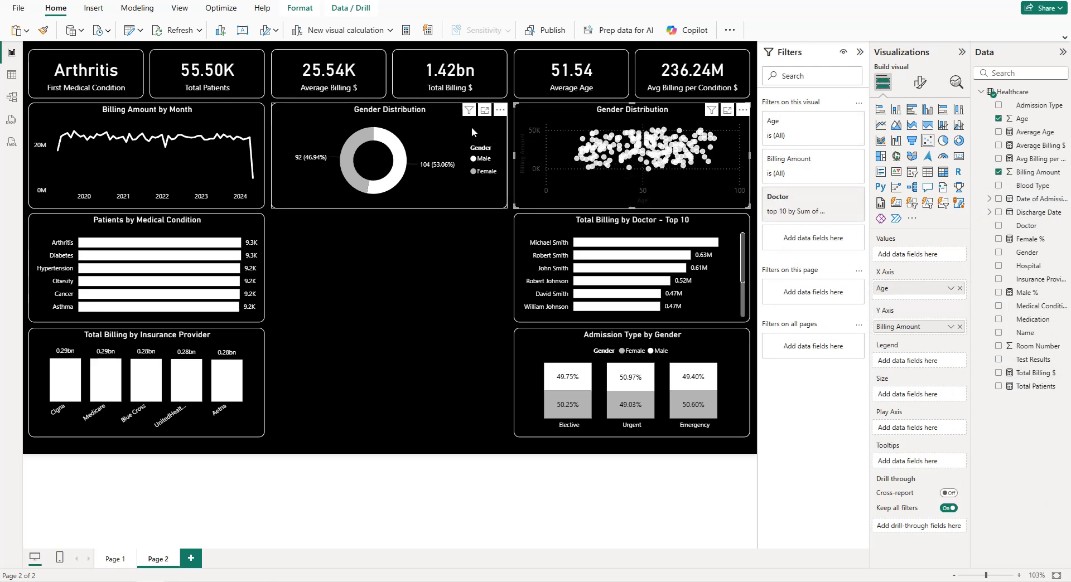
# - Remove the top 10 Doctor filter from the gender donut and from the scatter chart
pyautogui.click(450, 129)
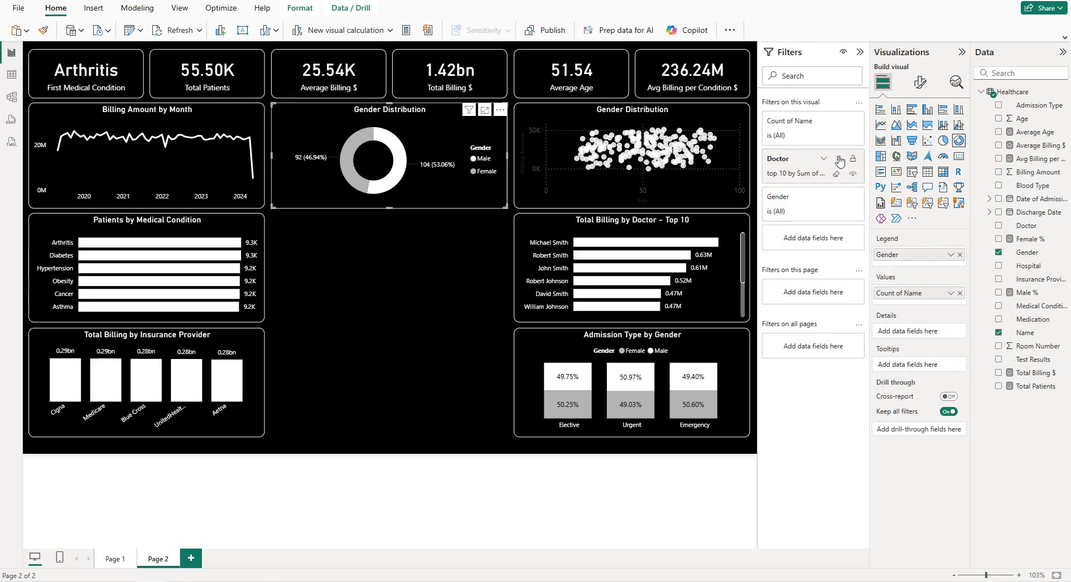
pyautogui.click(857, 158)
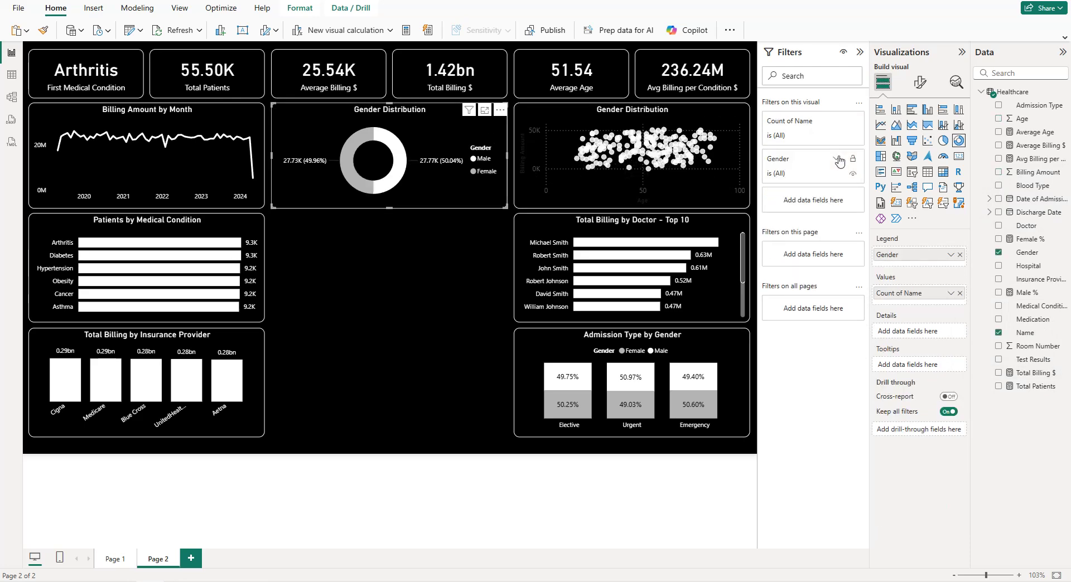
pyautogui.click(719, 299)
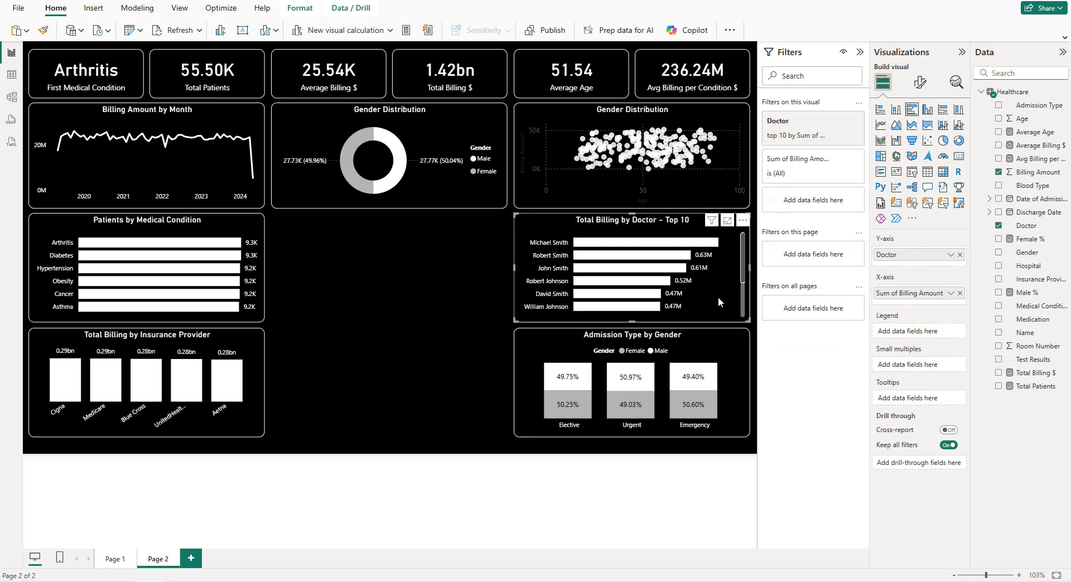
pyautogui.click(736, 192)
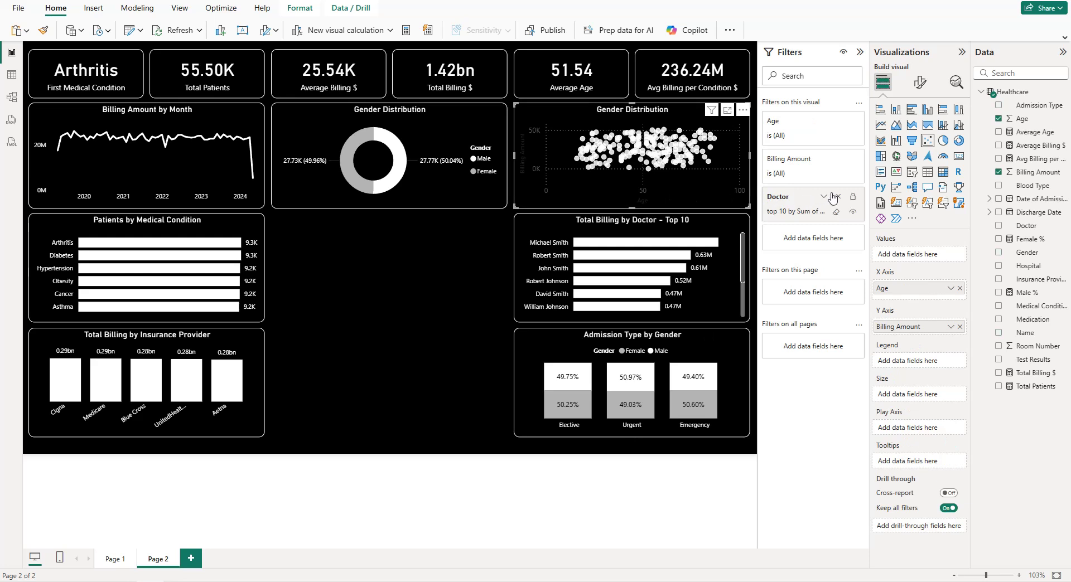
pyautogui.click(839, 197)
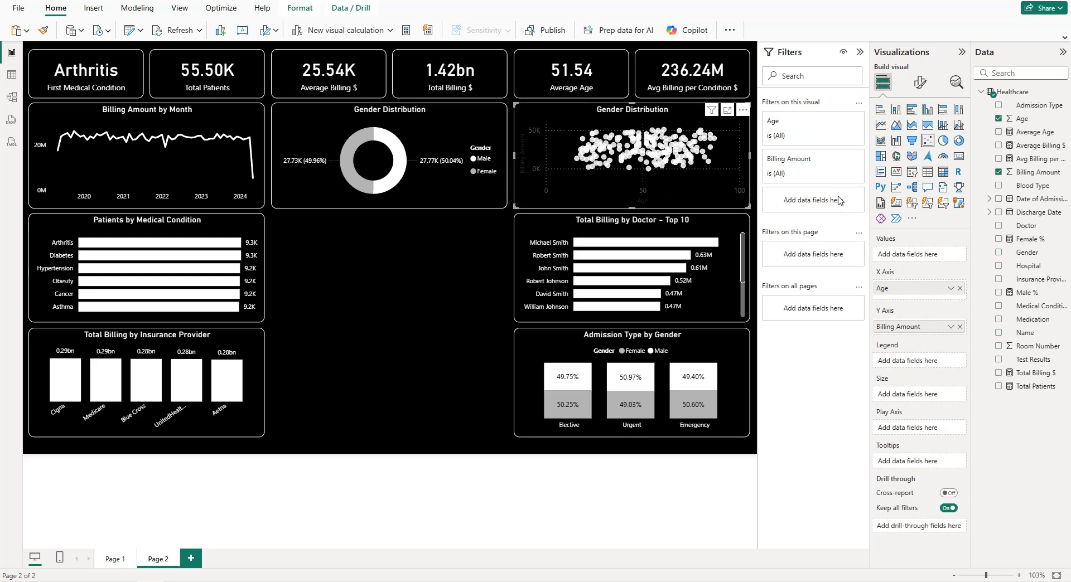
# - Turn off the scatter chart's horizontal and vertical gridlines
pyautogui.click(920, 84)
pyautogui.click(896, 229)
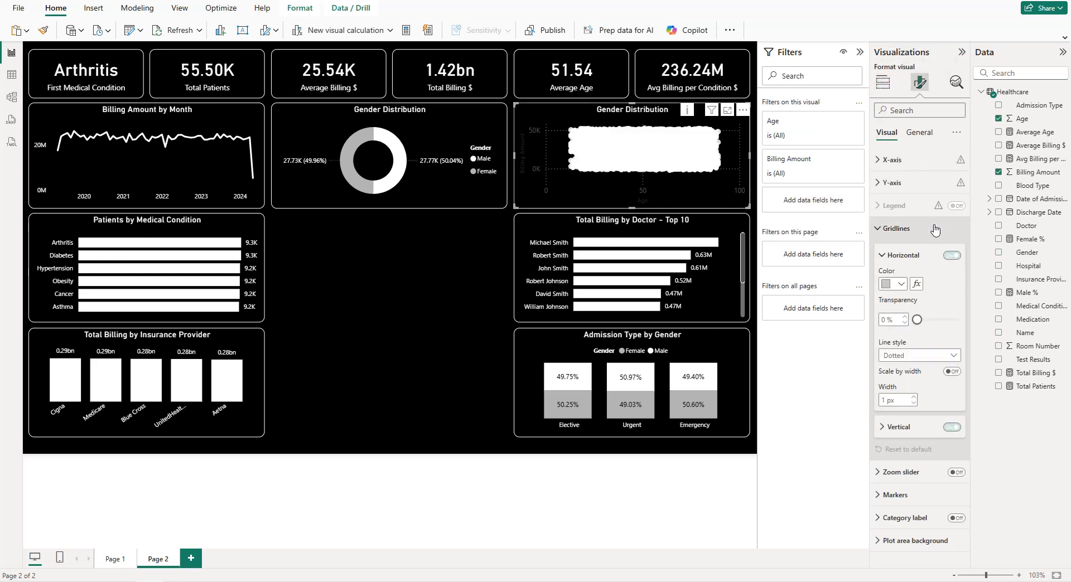
pyautogui.click(949, 258)
pyautogui.click(952, 428)
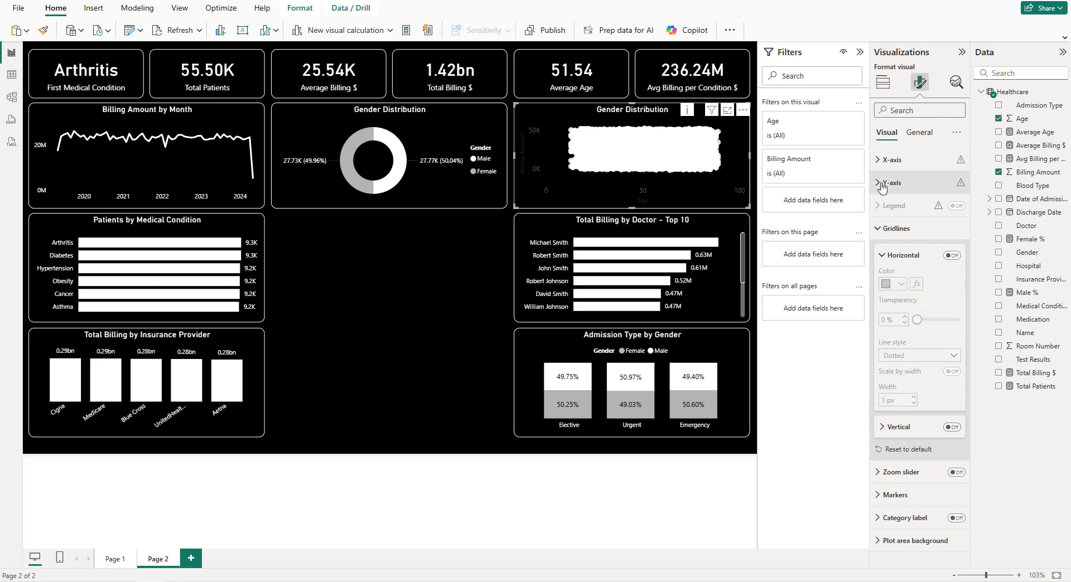
# - Format the scatter chart's X-axis values as white at size 8
pyautogui.click(891, 160)
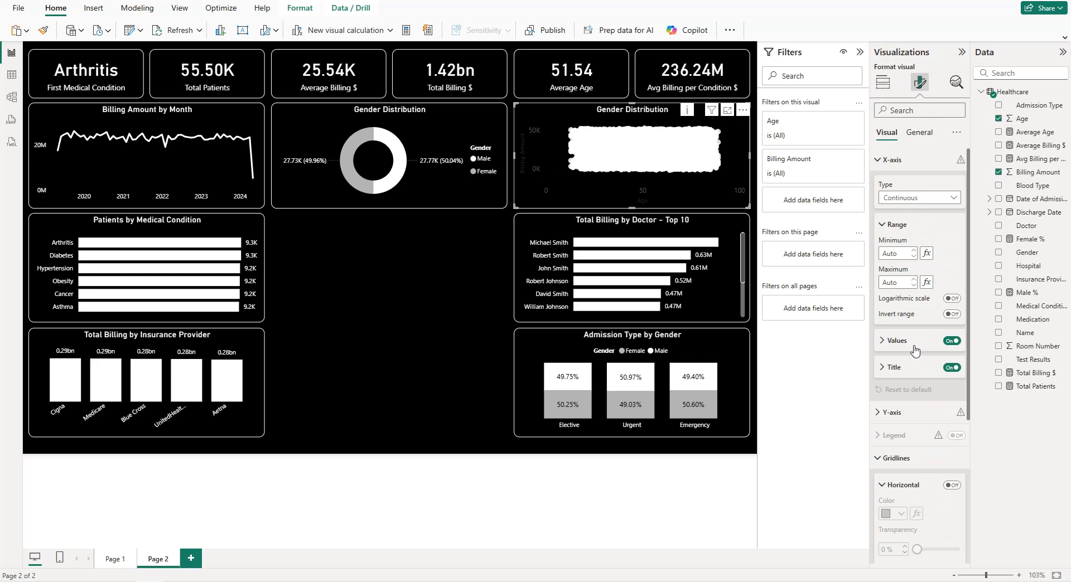
pyautogui.click(896, 340)
pyautogui.click(899, 416)
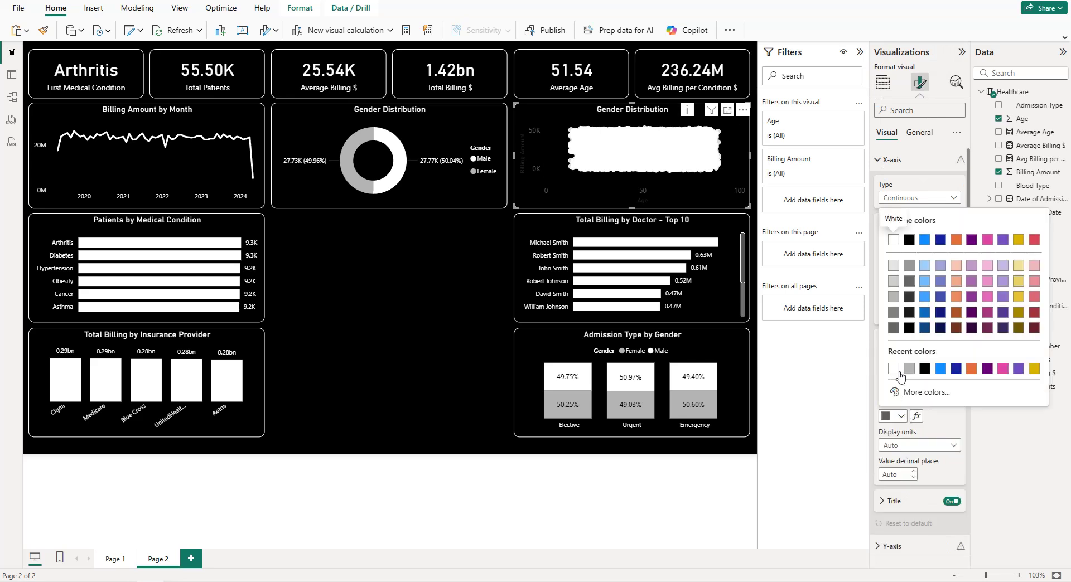
pyautogui.click(892, 370)
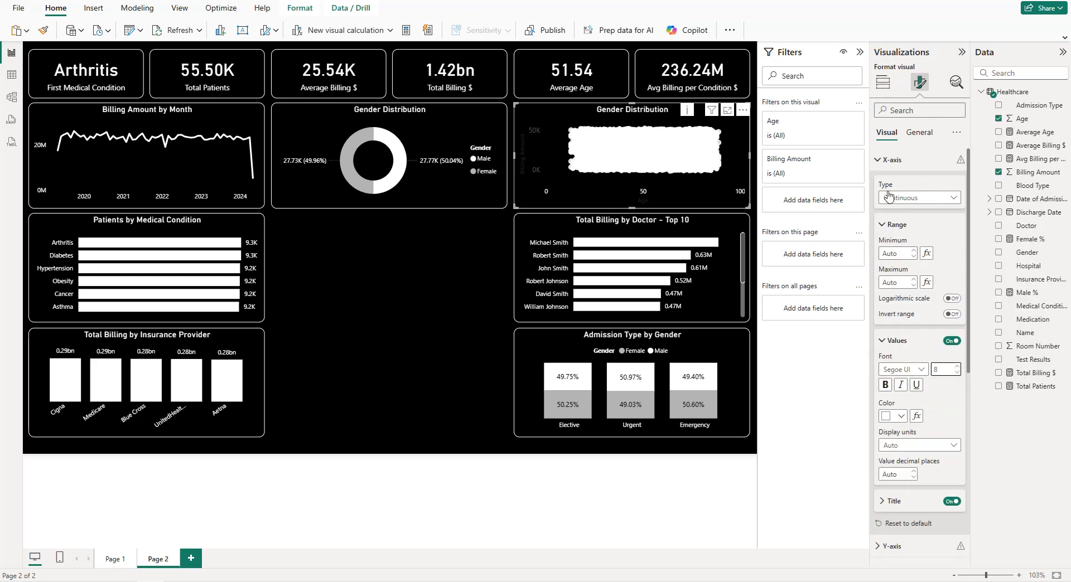
pyautogui.click(891, 159)
# - Set the color of the scatter chart's Y-axis values to white
pyautogui.click(892, 182)
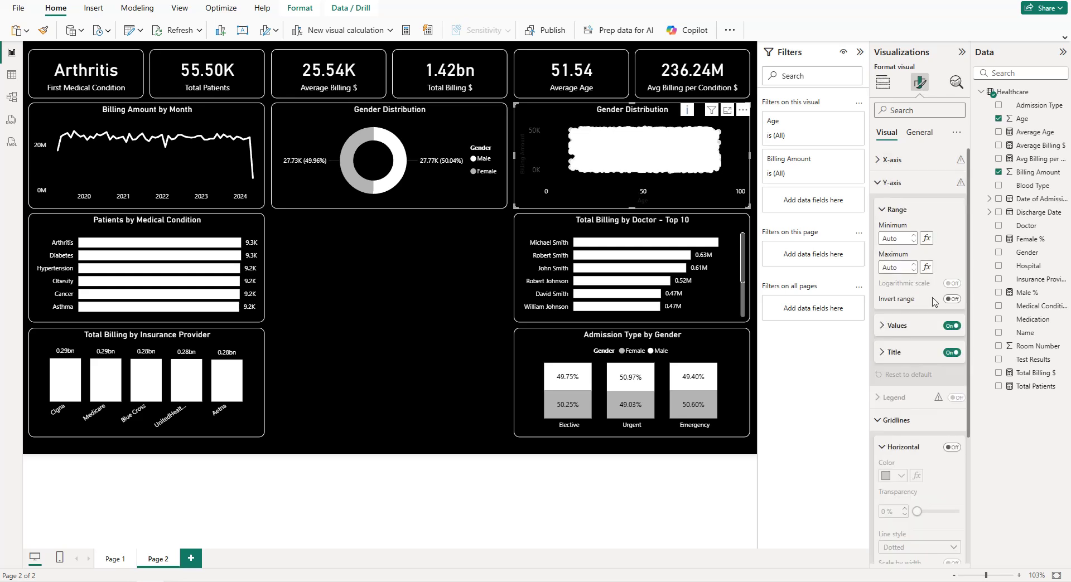
pyautogui.click(914, 328)
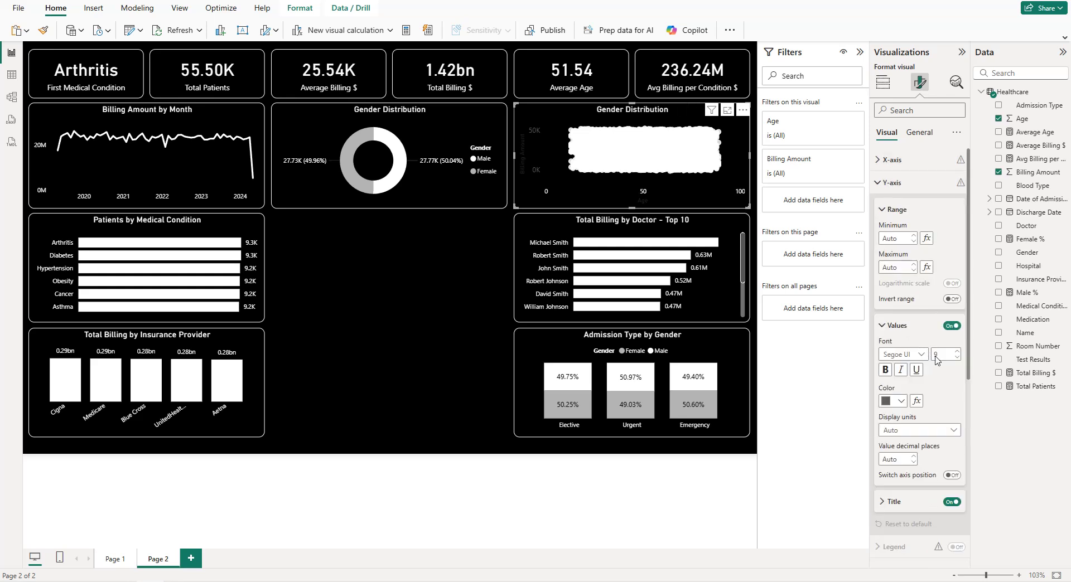
pyautogui.click(900, 401)
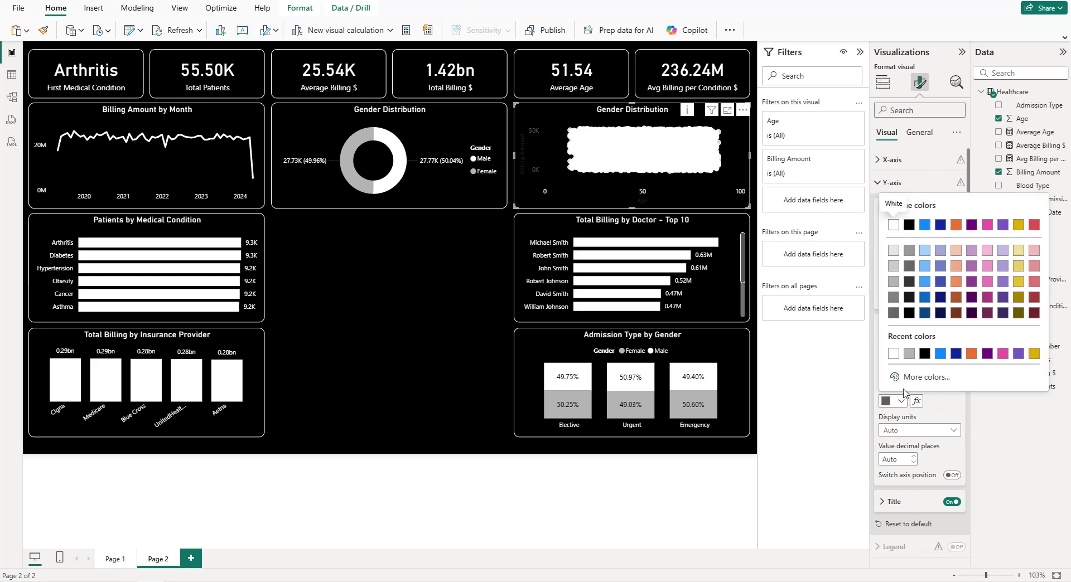
pyautogui.click(894, 355)
pyautogui.click(898, 326)
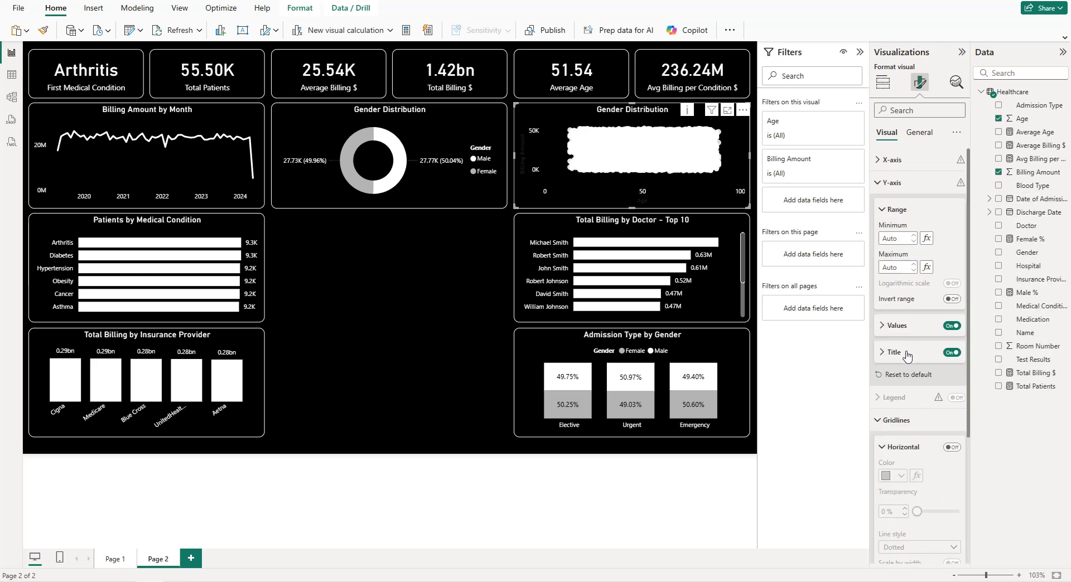
# - Format the scatter chart's Y-axis title as white at size 8
pyautogui.click(905, 353)
pyautogui.click(898, 486)
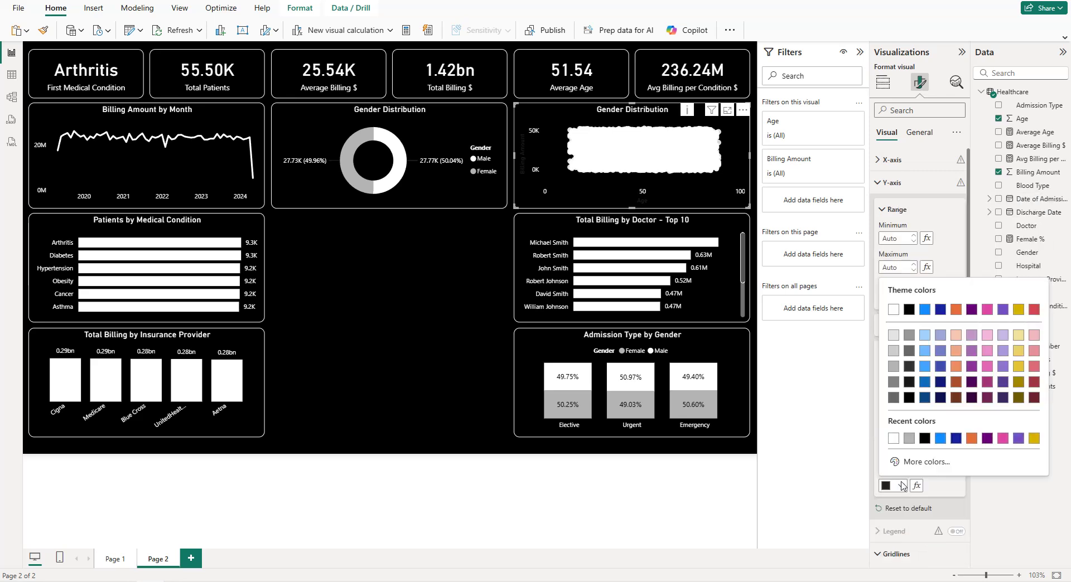
pyautogui.click(897, 442)
pyautogui.click(956, 442)
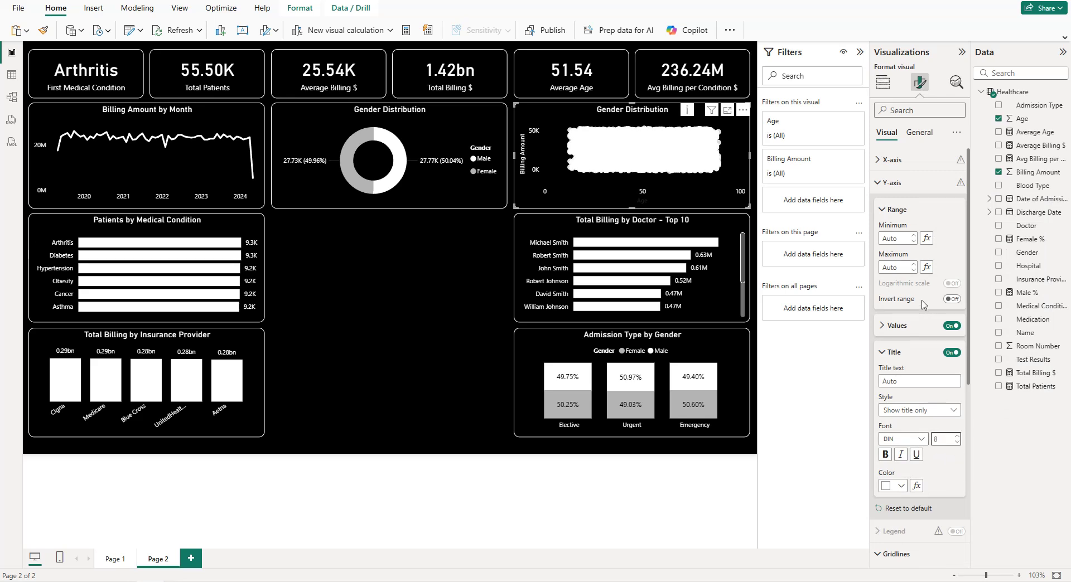
# - Set the color of the scatter chart's X-axis title to white
pyautogui.click(892, 161)
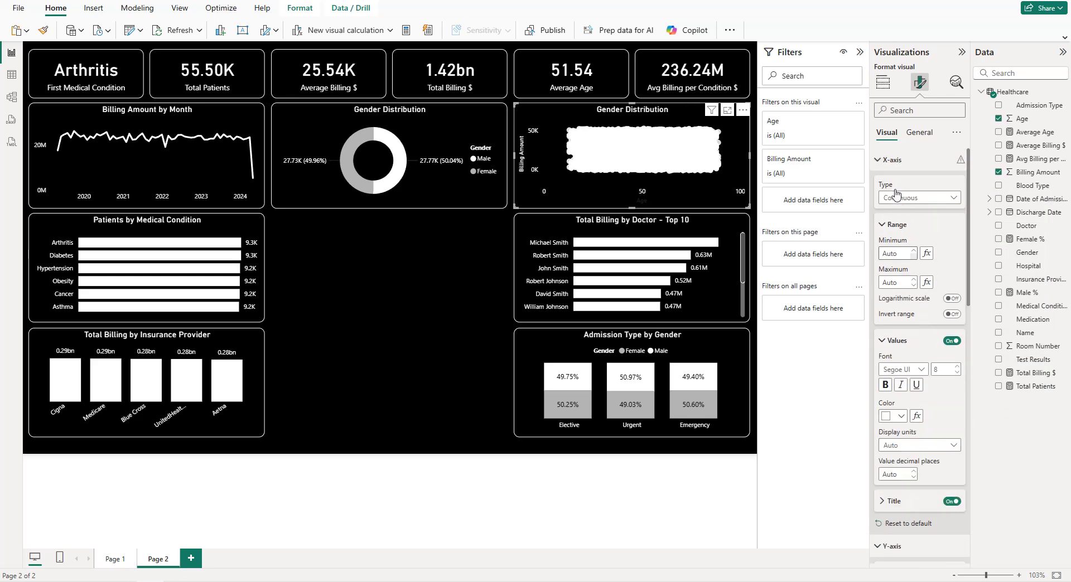
pyautogui.scroll(-2, 917, 346)
pyautogui.click(910, 390)
pyautogui.scroll(-2, 912, 394)
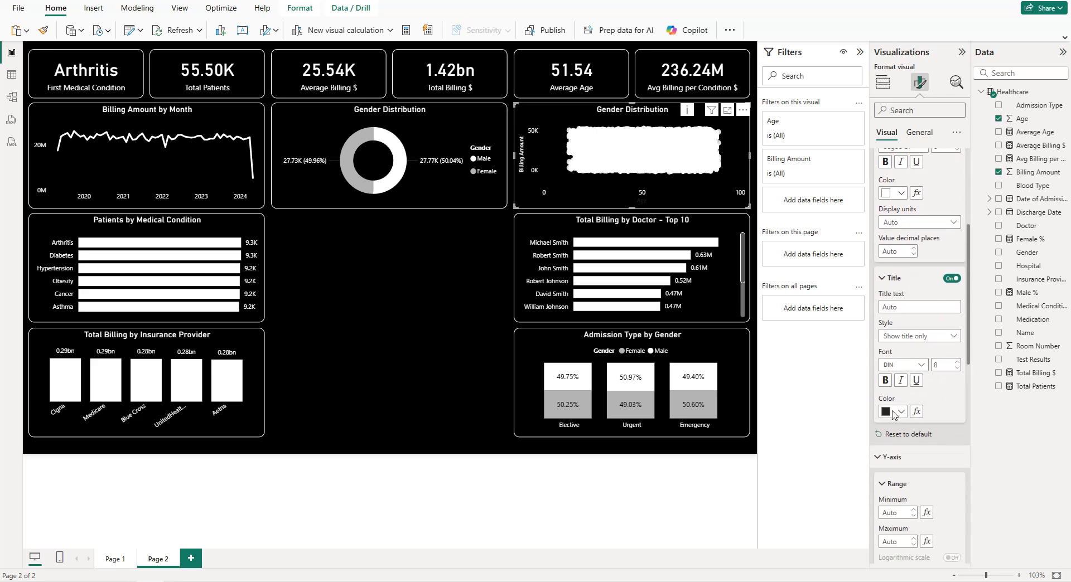
pyautogui.click(895, 412)
pyautogui.click(894, 365)
pyautogui.scroll(5, 898, 167)
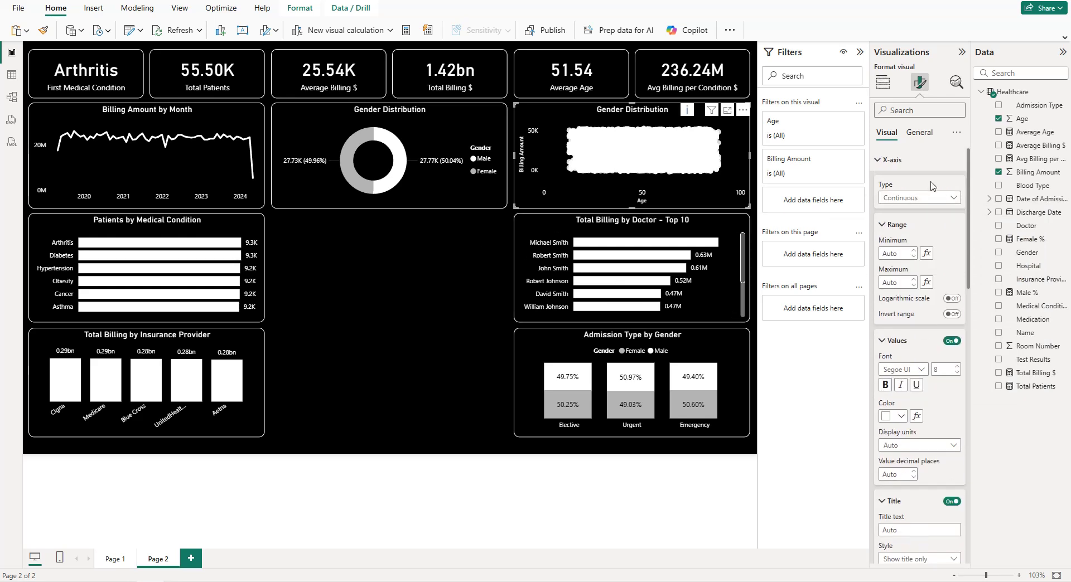
pyautogui.click(914, 163)
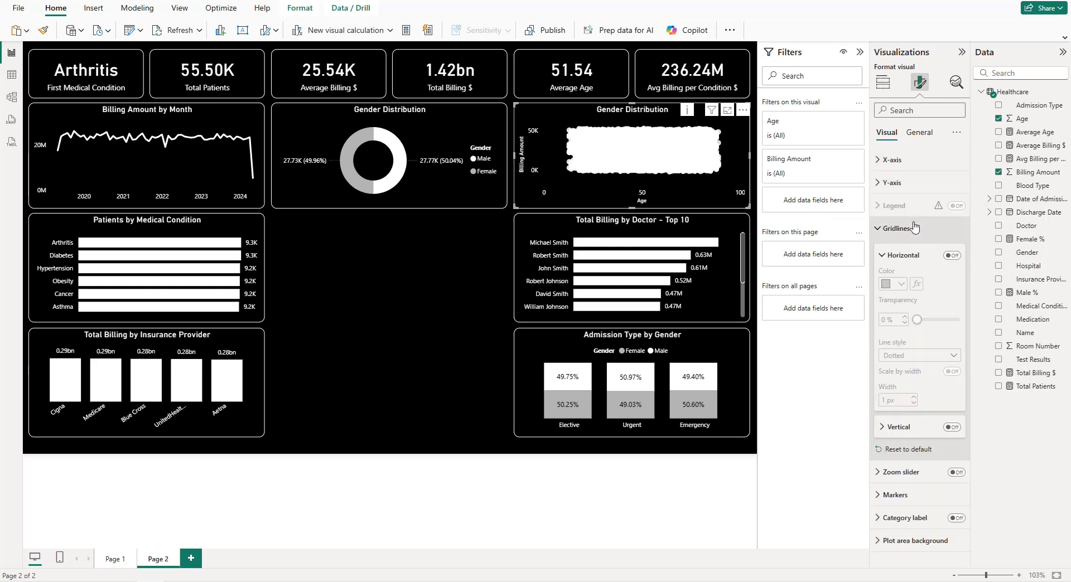
# - Reduce the size multiplier of the scatter chart's markers to -12
pyautogui.click(913, 183)
pyautogui.click(912, 274)
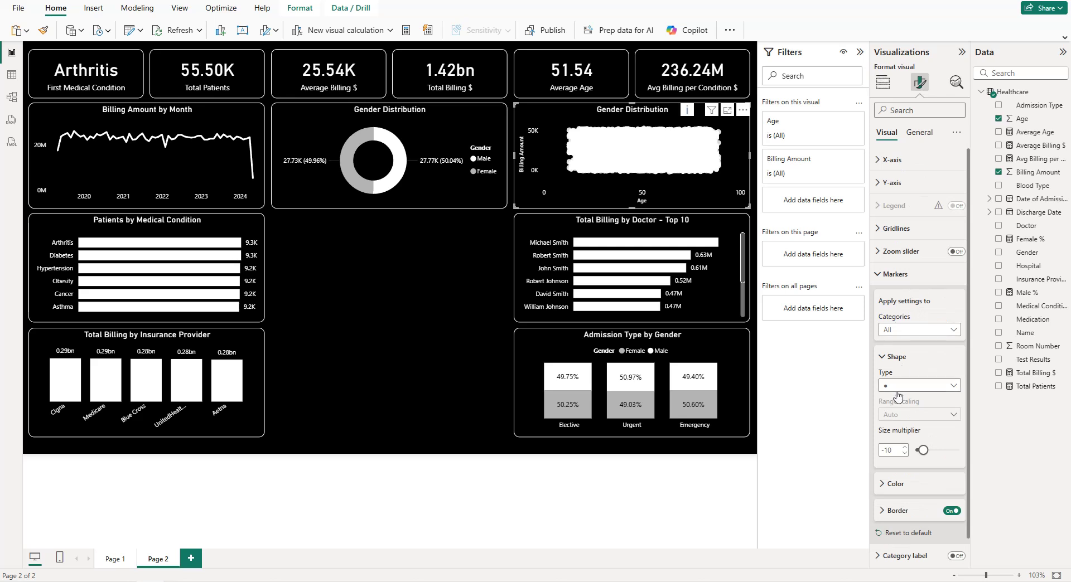
pyautogui.scroll(-1, 898, 390)
pyautogui.click(904, 427)
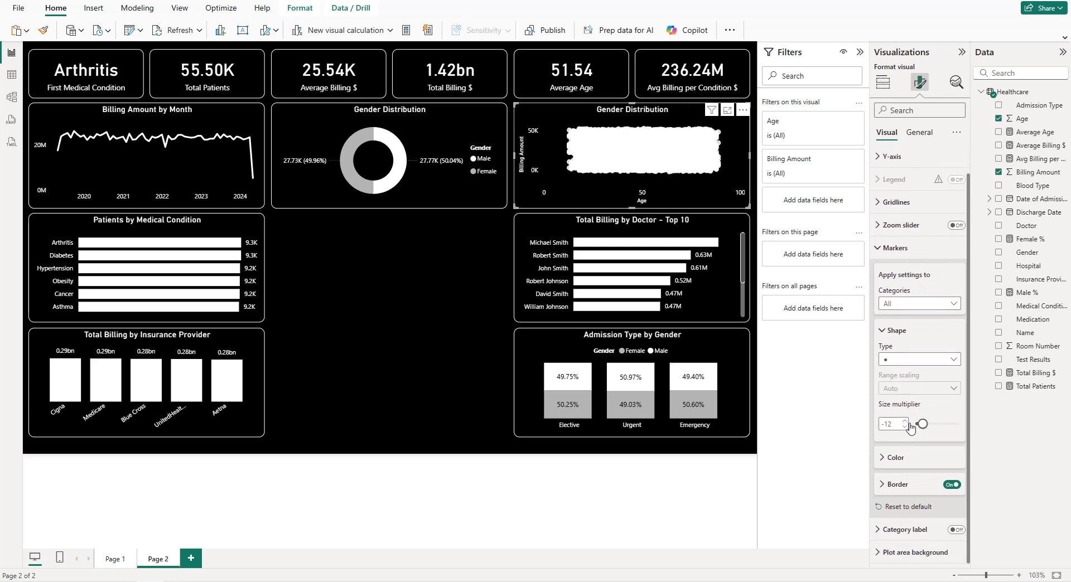
# - Reduce the scatter chart's marker size multiplier to -30 and retitle the chart "Age Vs. Billing Amount"
pyautogui.click(905, 427)
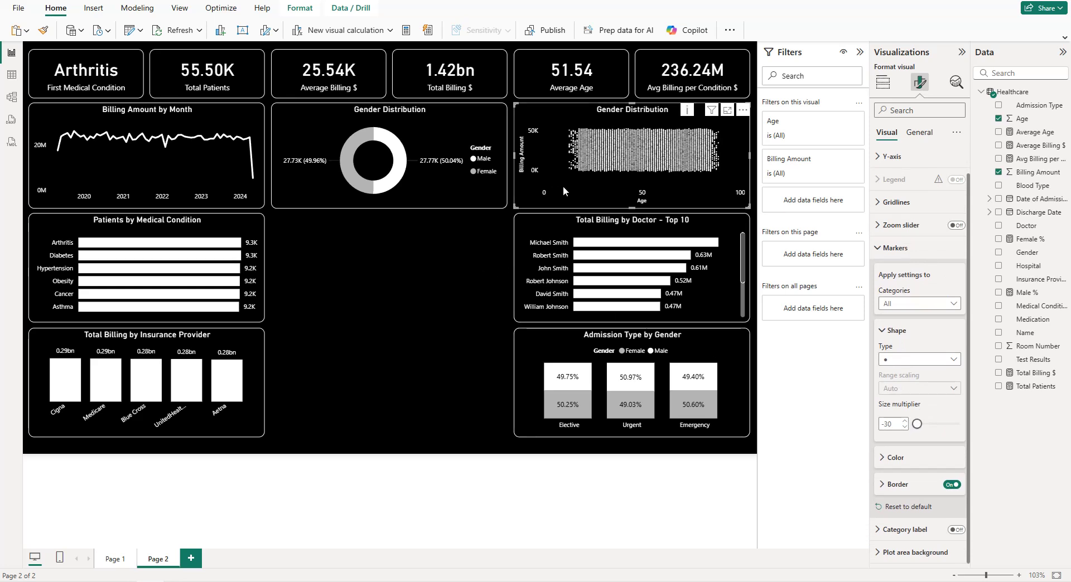
pyautogui.click(918, 133)
pyautogui.click(909, 182)
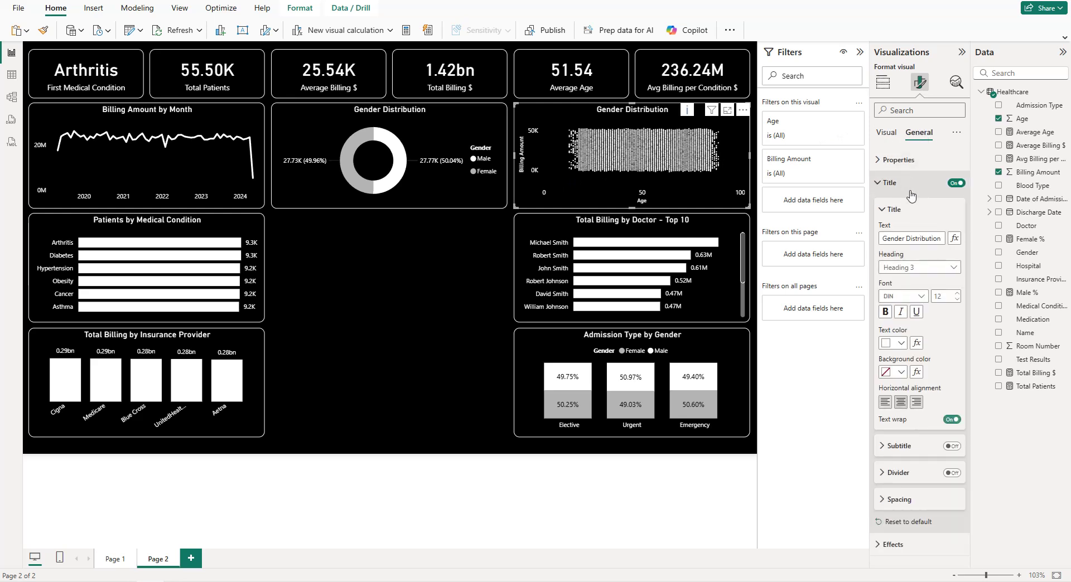
pyautogui.tripleClick(910, 237)
pyautogui.write('A')
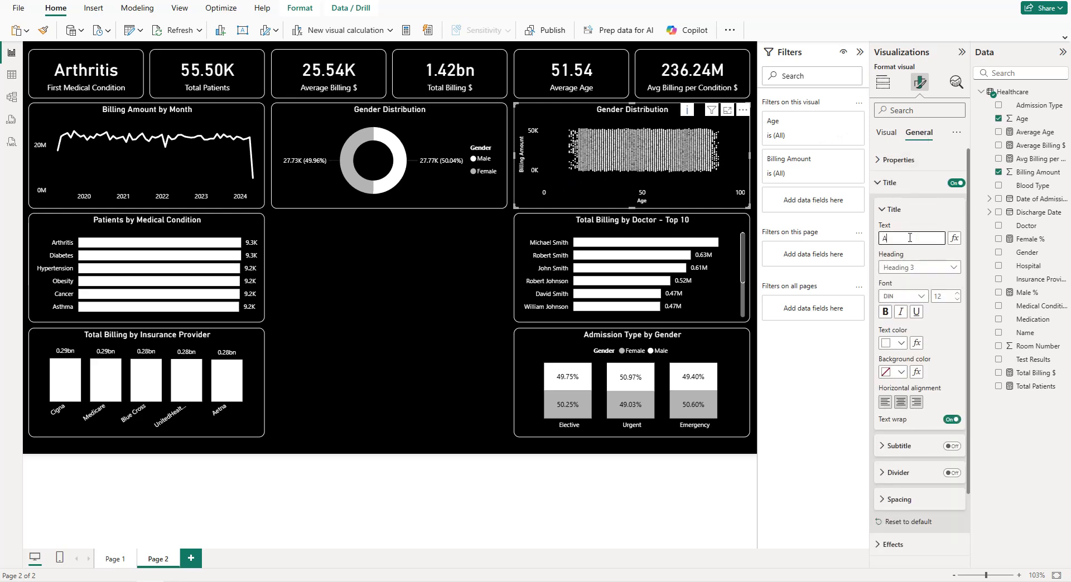
pyautogui.write('ge Vs. Billin')
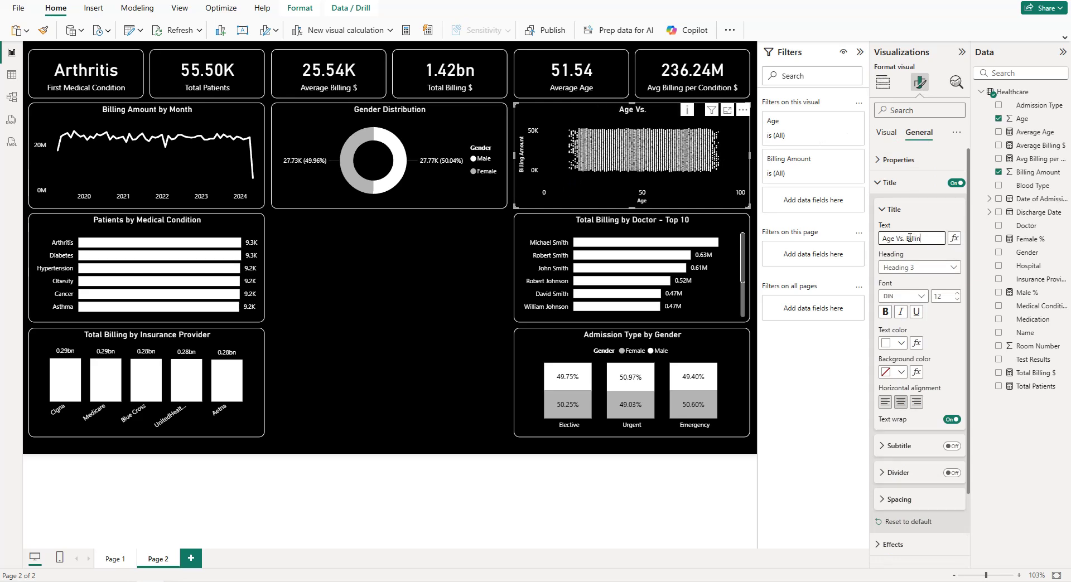
pyautogui.write('g Amount')
pyautogui.click(352, 271)
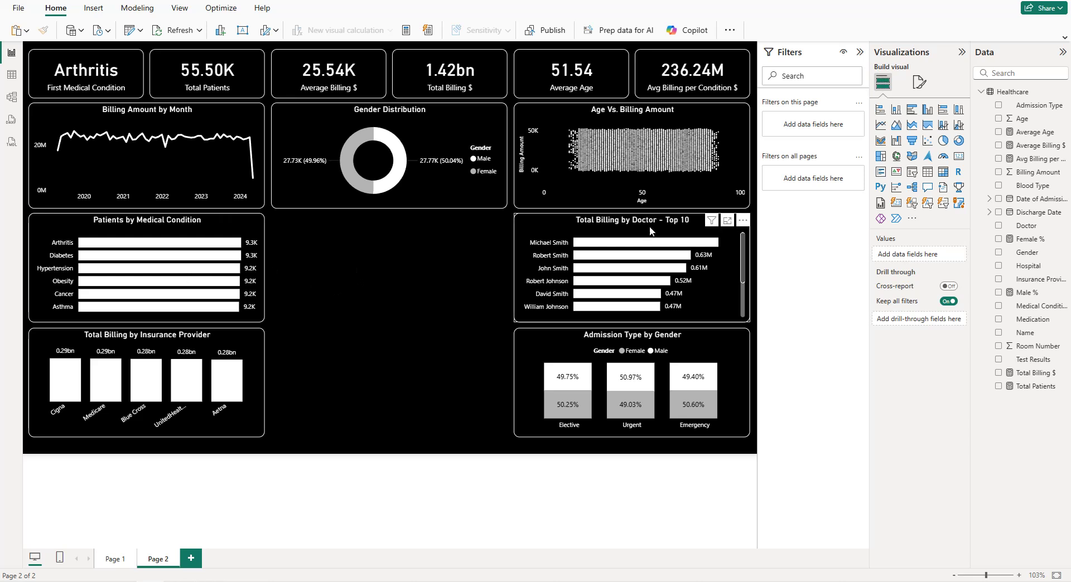
# - Add a treemap between the insurance provider and admission type charts, with Hospital as category and Billing Amount as values
pyautogui.click(882, 163)
pyautogui.moveTo(389, 256); pyautogui.dragTo(390, 375)
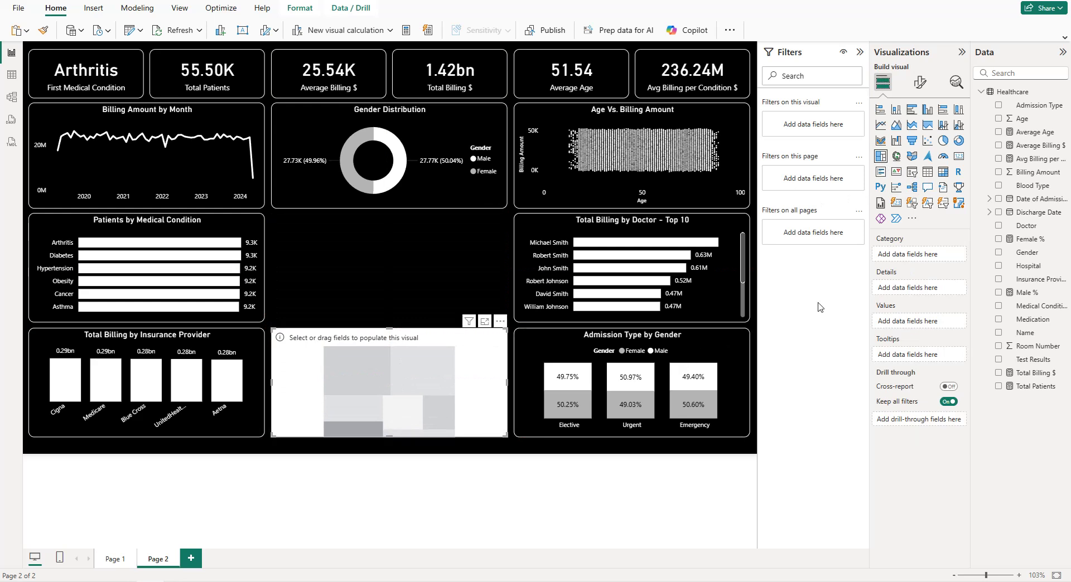
pyautogui.click(998, 266)
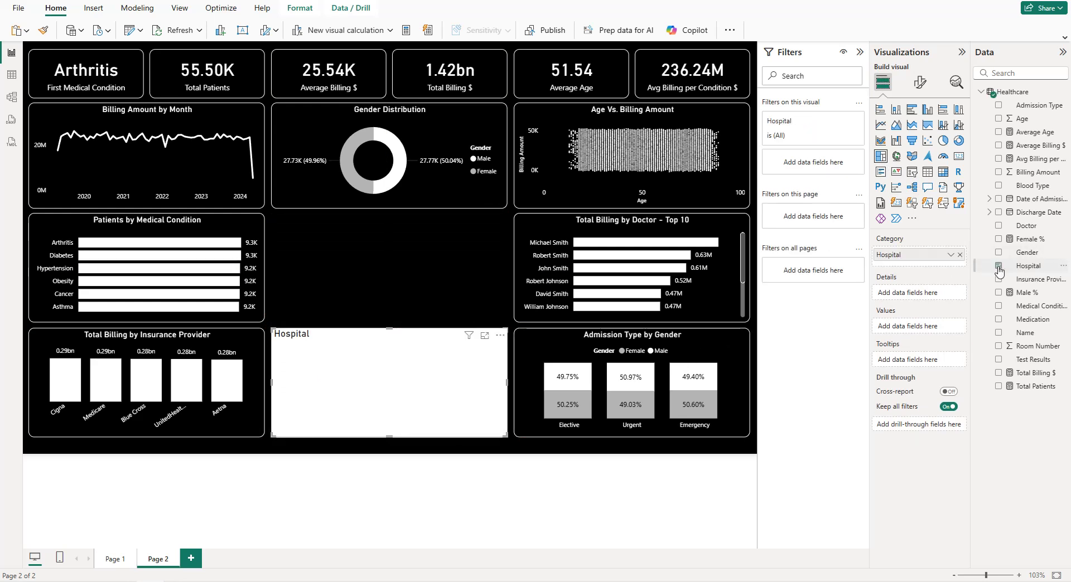
pyautogui.click(999, 173)
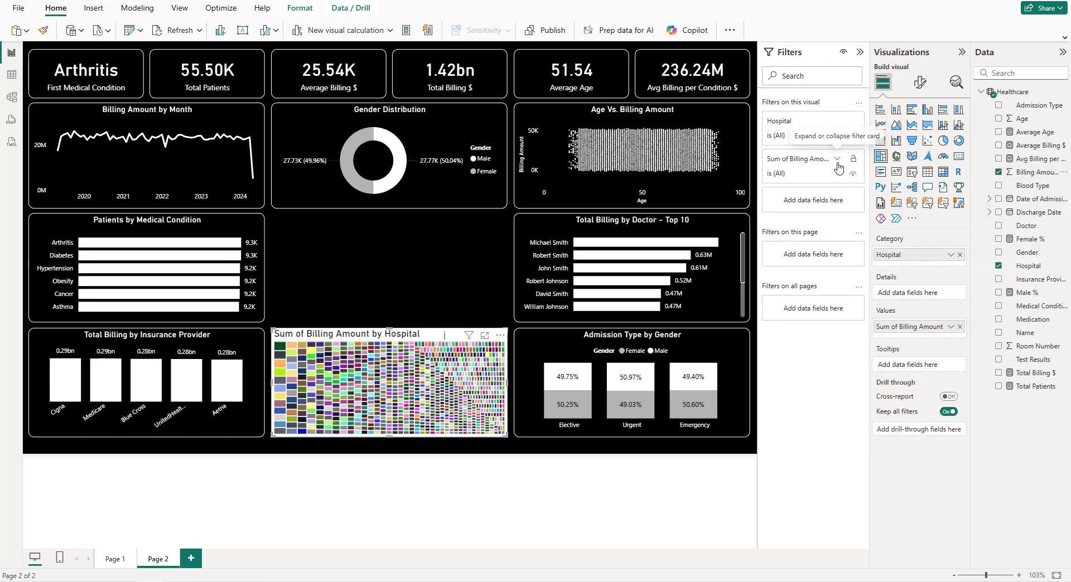
# - Filter the treemap to the top 10 hospitals by Sum of Billing Amount
pyautogui.click(838, 120)
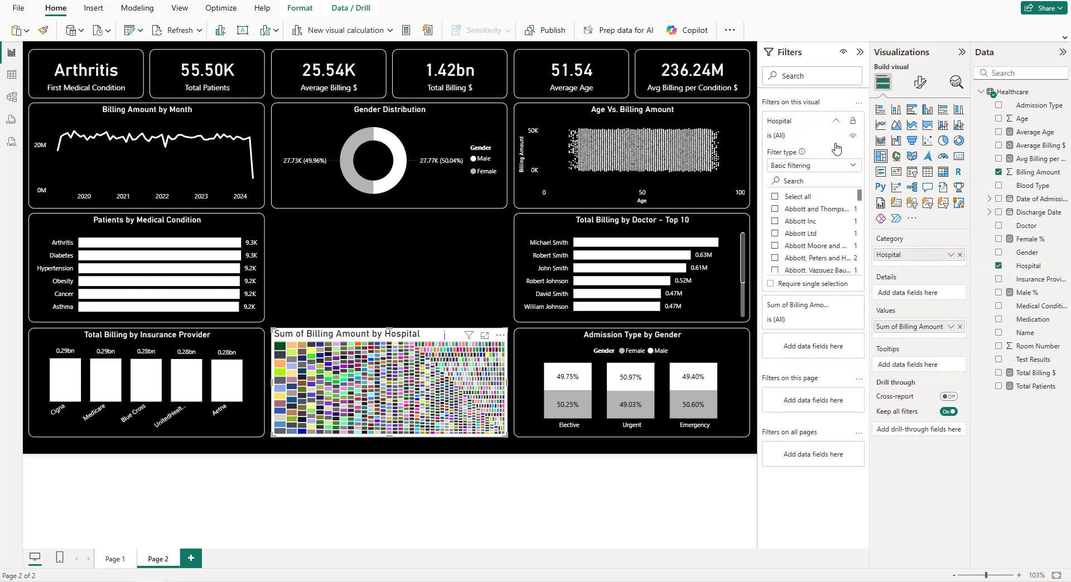
pyautogui.click(829, 168)
pyautogui.click(797, 211)
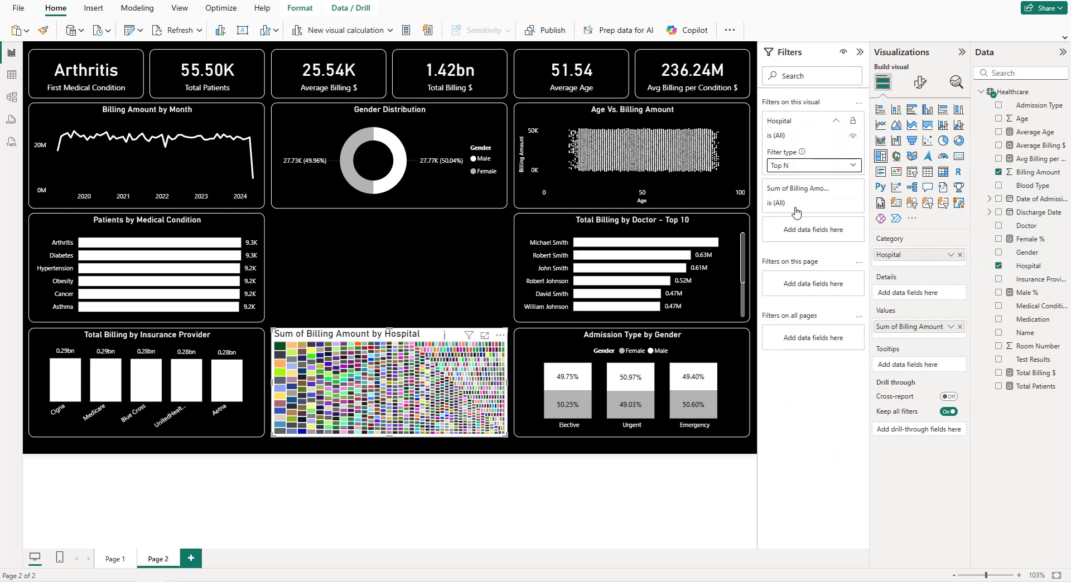
pyautogui.click(825, 191)
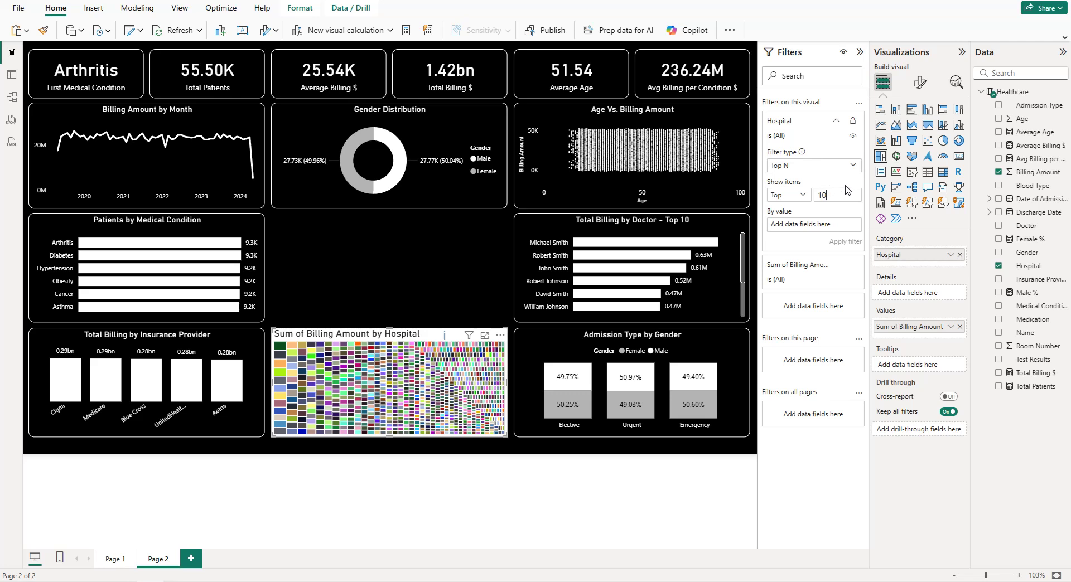
pyautogui.moveTo(1046, 174); pyautogui.dragTo(837, 233)
pyautogui.click(845, 241)
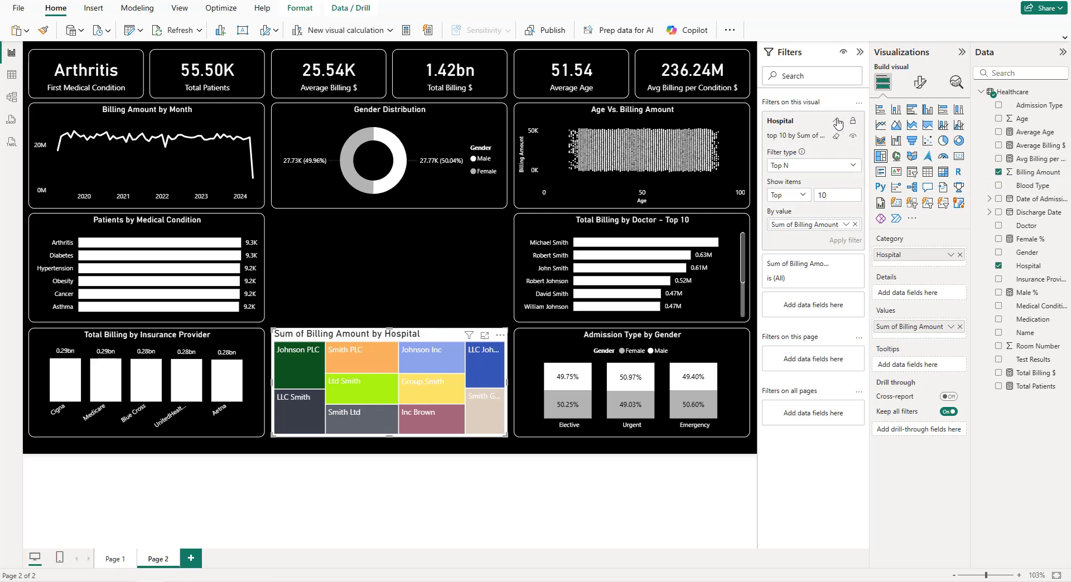
# - Set the treemap's background color to black
pyautogui.click(923, 90)
pyautogui.click(919, 133)
pyautogui.click(920, 206)
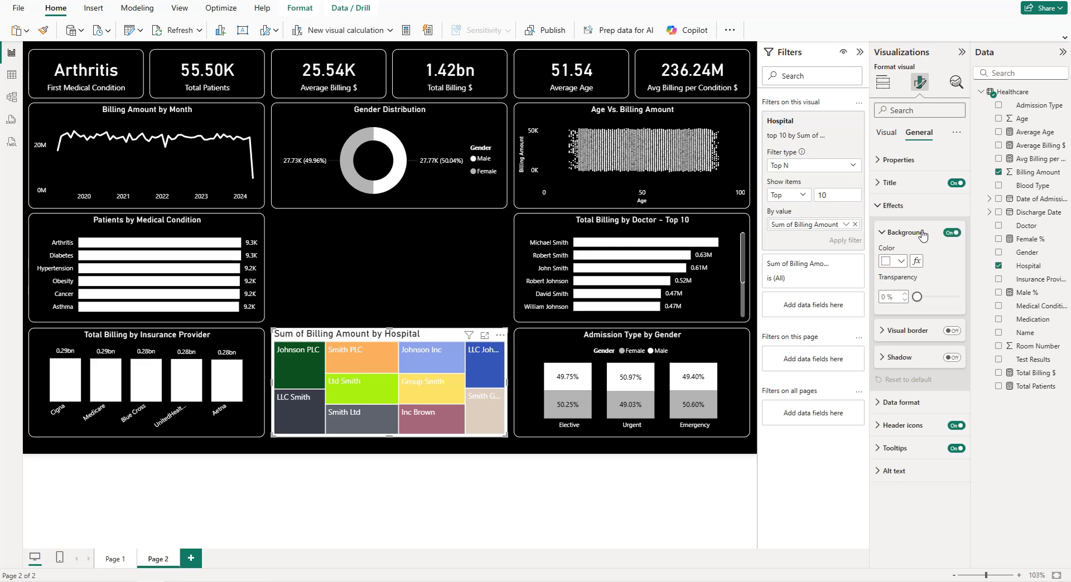
pyautogui.click(897, 261)
pyautogui.click(908, 301)
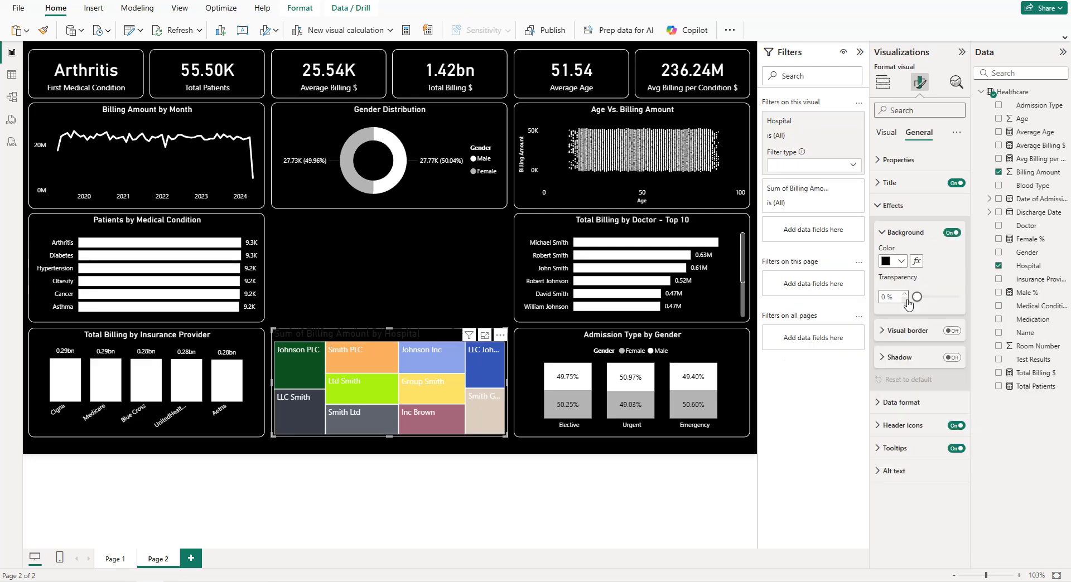
# - Enable a white visual border on the treemap with 10 px rounded corners
pyautogui.click(951, 331)
pyautogui.click(893, 331)
pyautogui.click(900, 359)
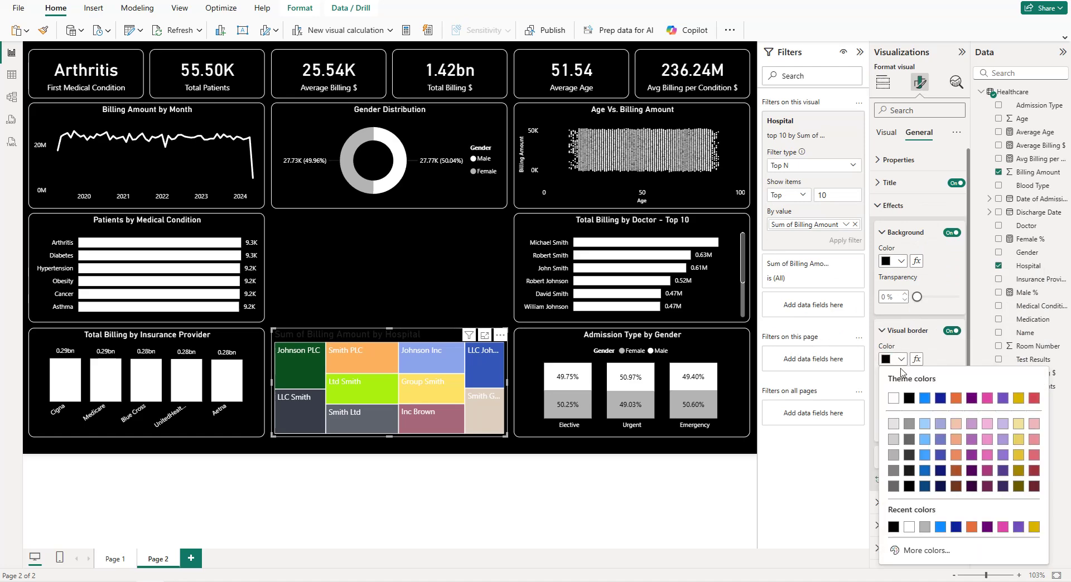
pyautogui.click(892, 398)
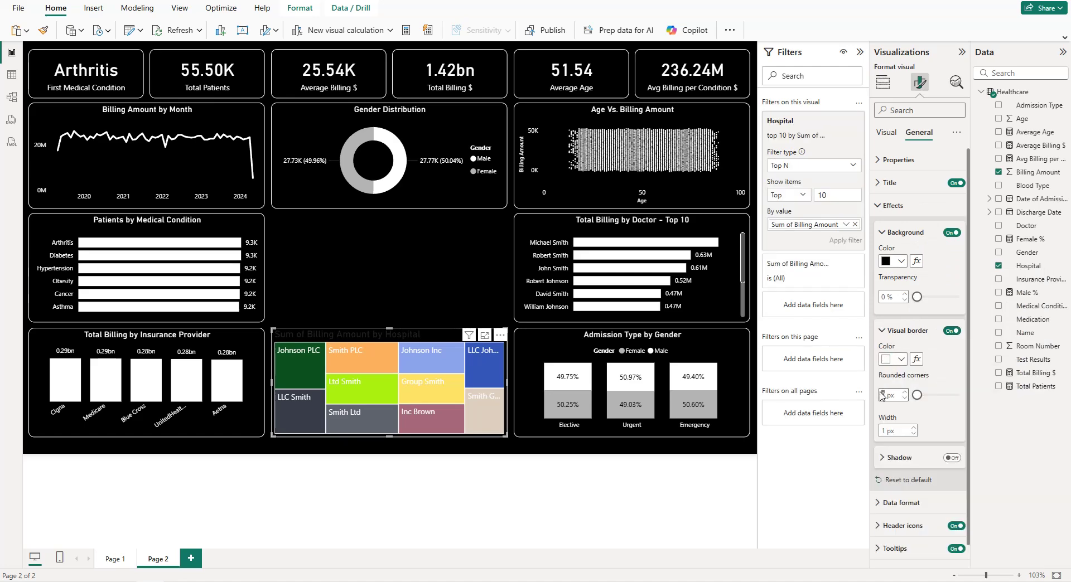
pyautogui.write('10')
pyautogui.press('Return')
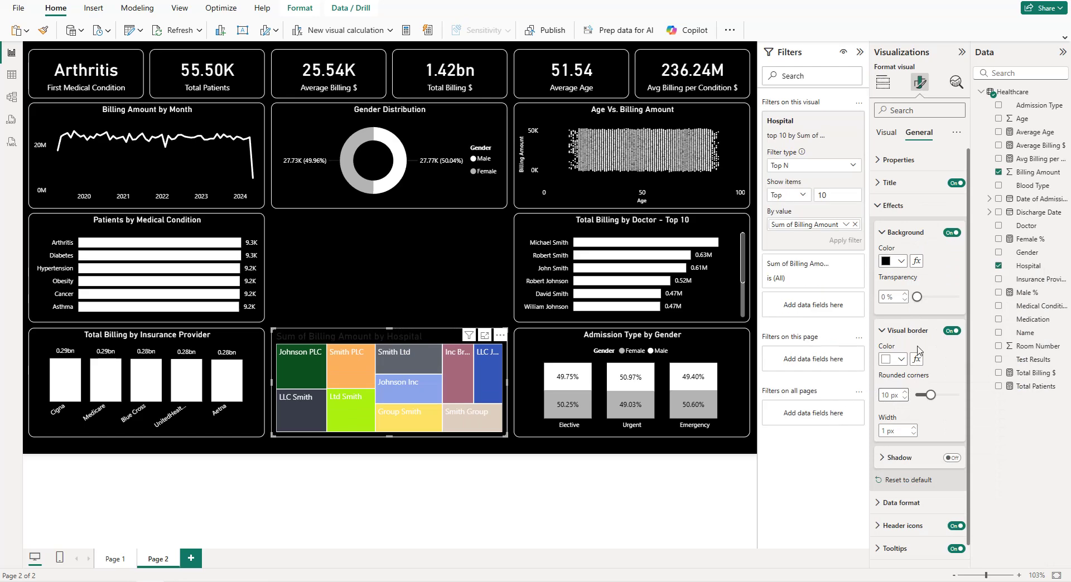
# - Change the treemap's title to "Billing by Hospital - Top 10"
pyautogui.click(893, 233)
pyautogui.click(890, 183)
pyautogui.click(913, 238)
pyautogui.hotkey('ctrl', 'a')
pyautogui.write('Bi')
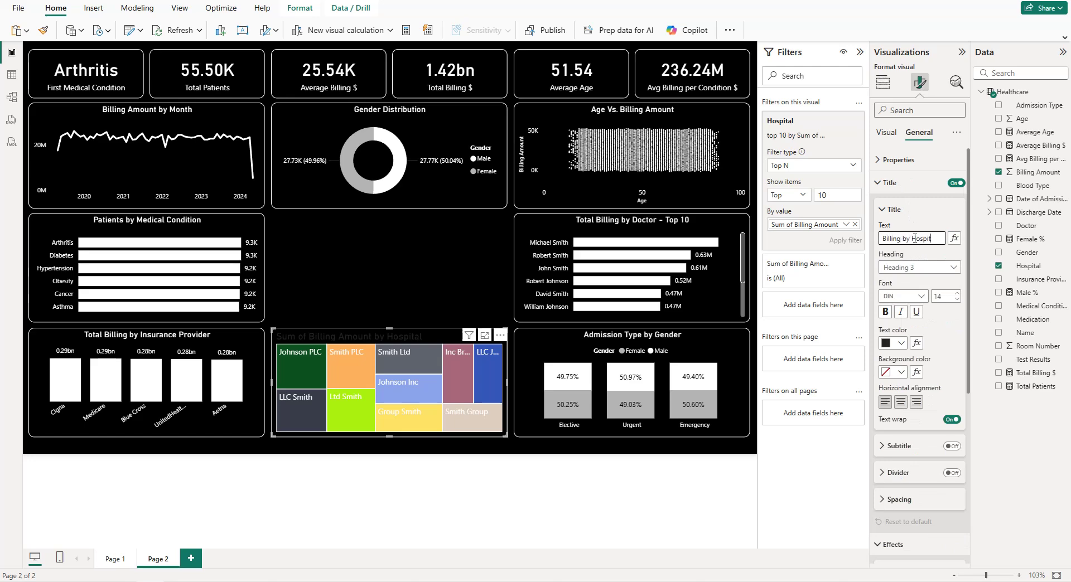
pyautogui.write('lling by Hospital - Top 10')
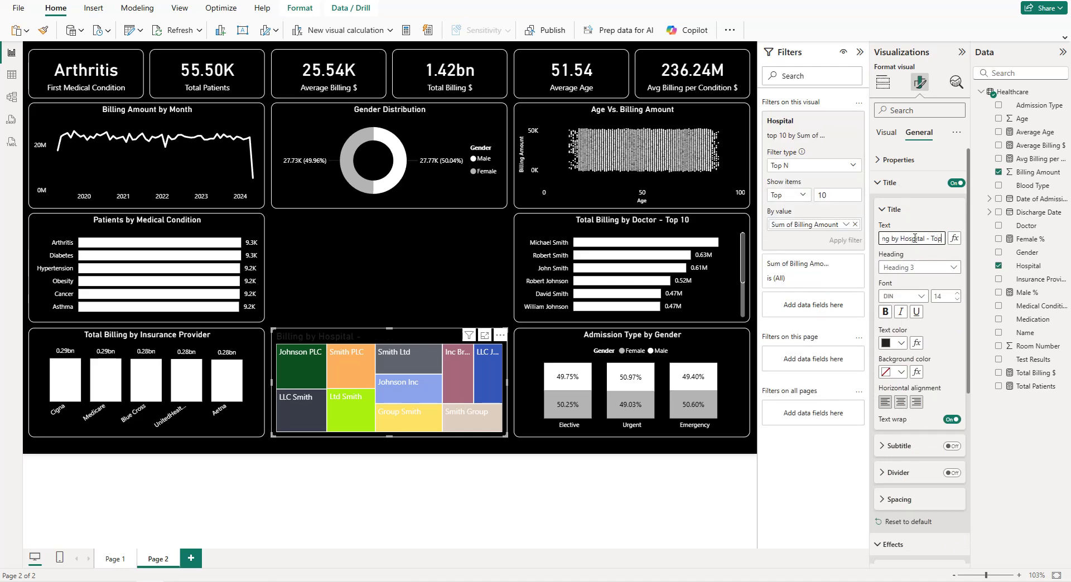
# - Center the treemap's title and format it as white text at size 12
pyautogui.click(900, 402)
pyautogui.click(957, 299)
pyautogui.click(957, 299)
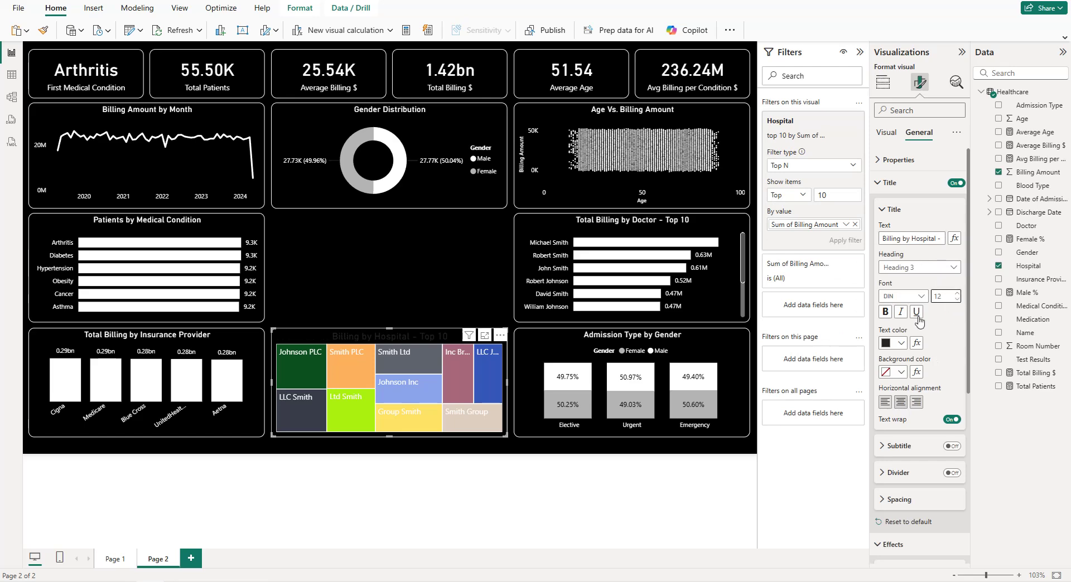
pyautogui.click(900, 343)
pyautogui.click(896, 383)
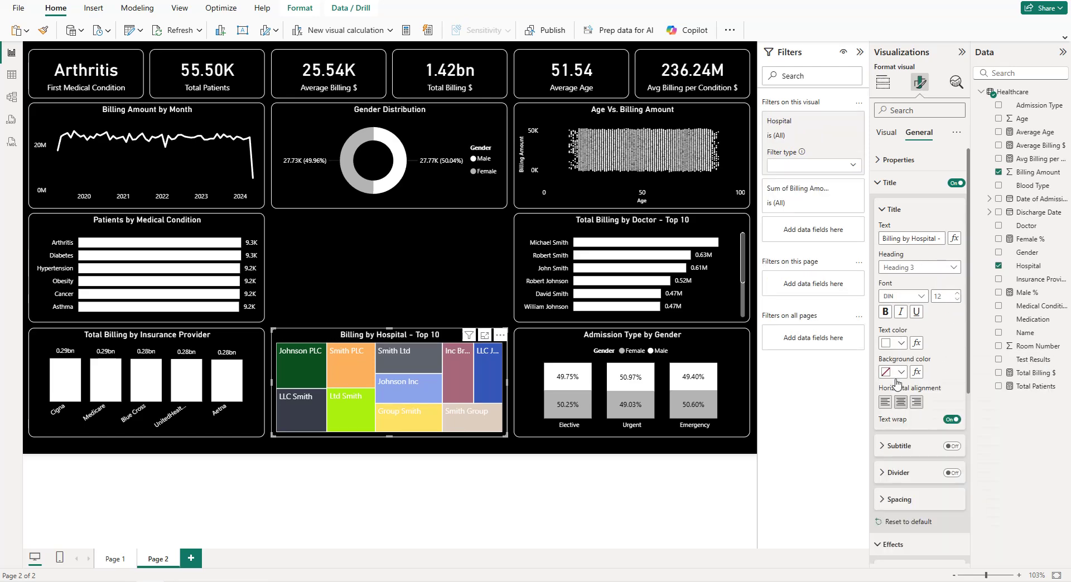
pyautogui.click(895, 208)
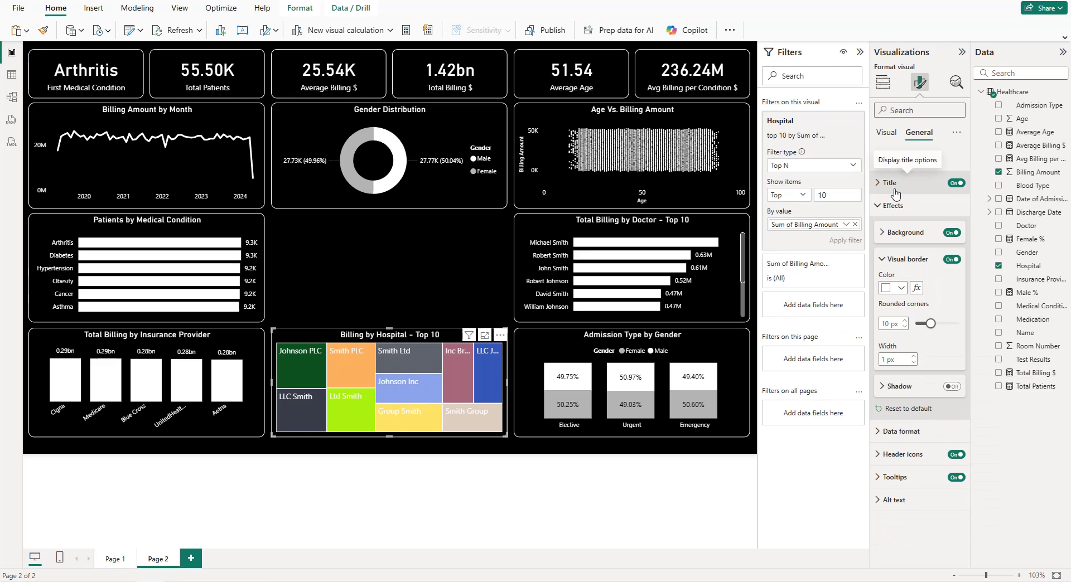
pyautogui.click(890, 183)
# - Format the treemap's category labels as black text at size 8
pyautogui.click(886, 132)
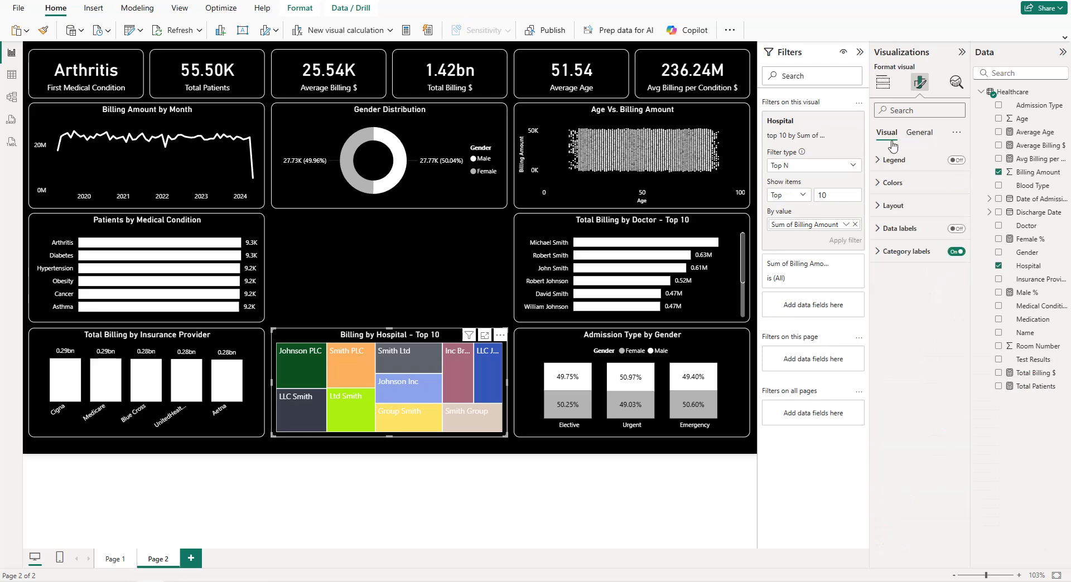
pyautogui.click(899, 229)
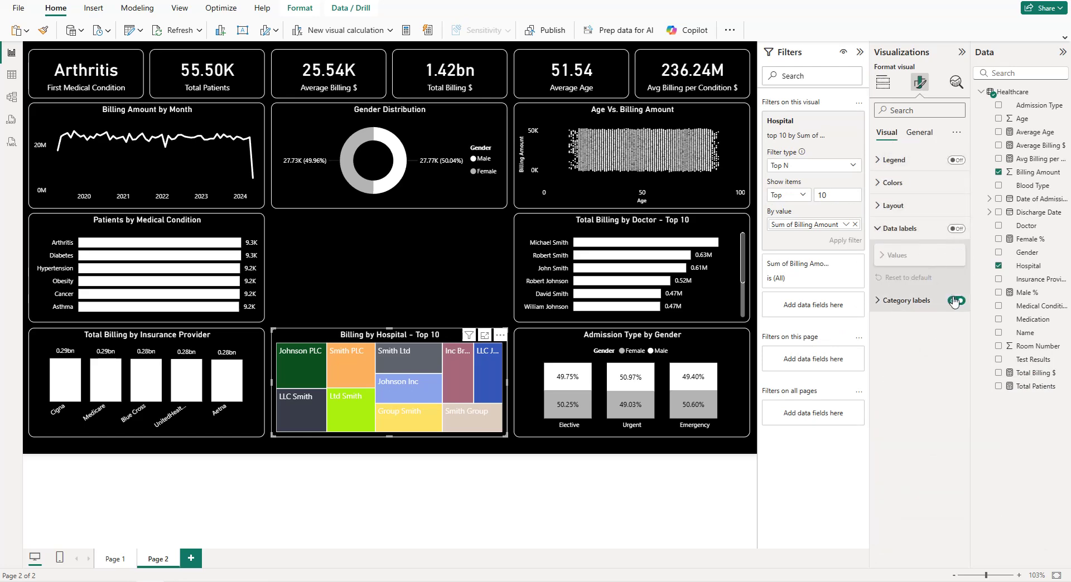
pyautogui.click(908, 300)
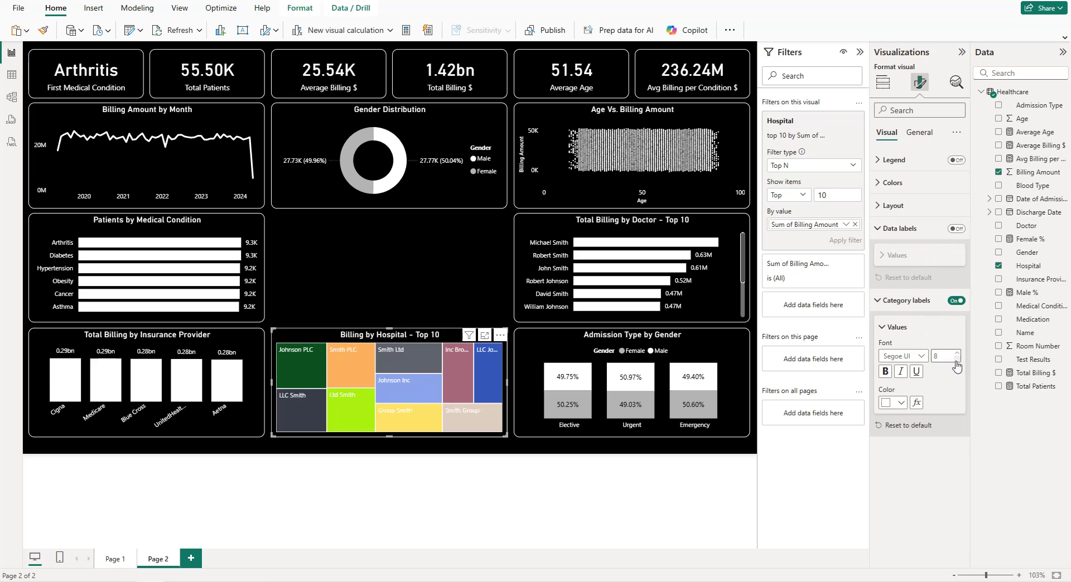
pyautogui.click(897, 403)
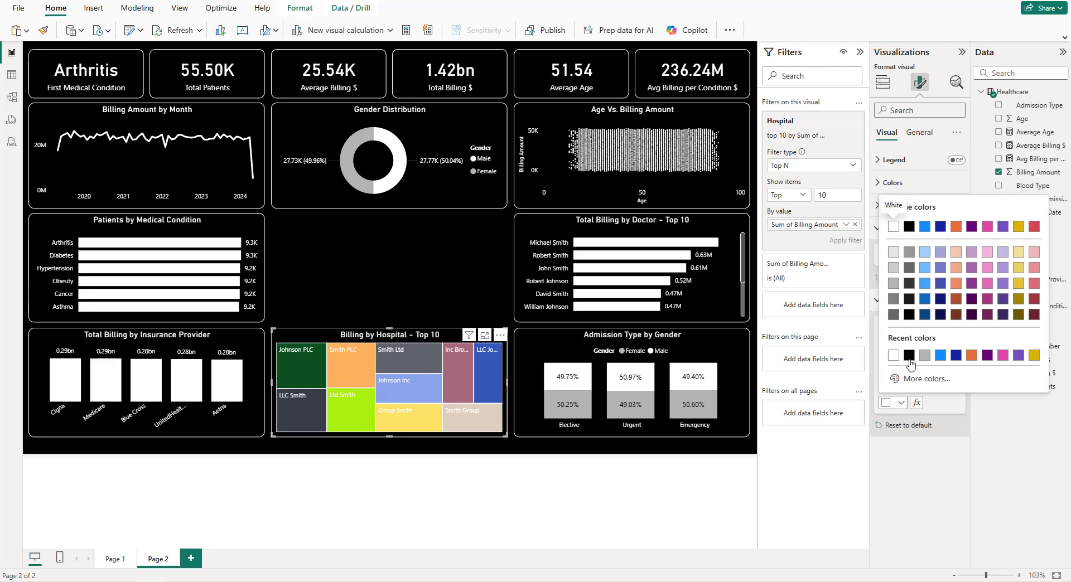
pyautogui.click(902, 225)
# - Color the treemap tiles with a gradient on the count of Hospital, from white at the lowest value to gray at the highest
pyautogui.click(893, 182)
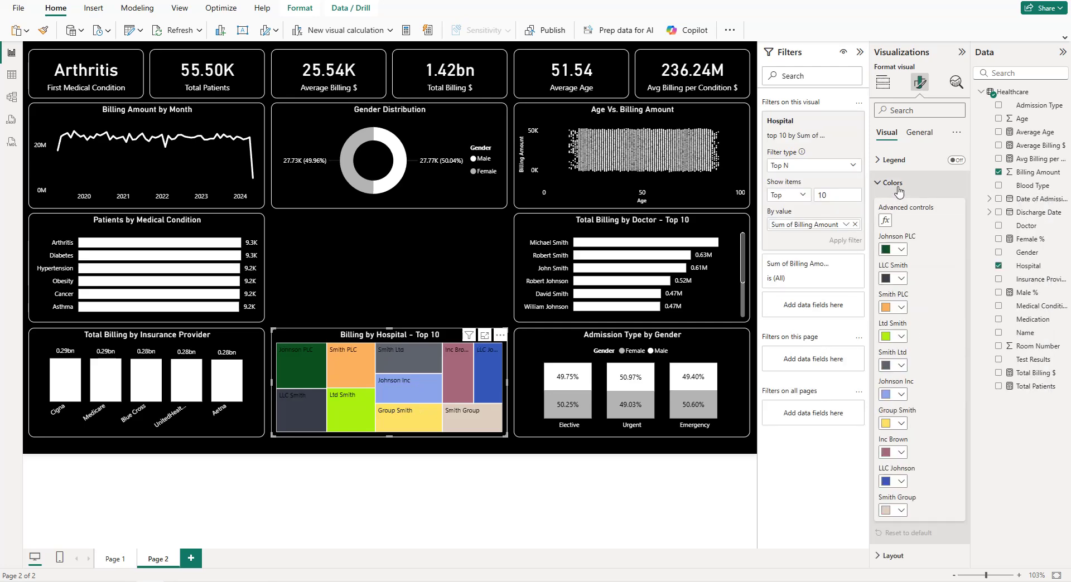
pyautogui.click(886, 221)
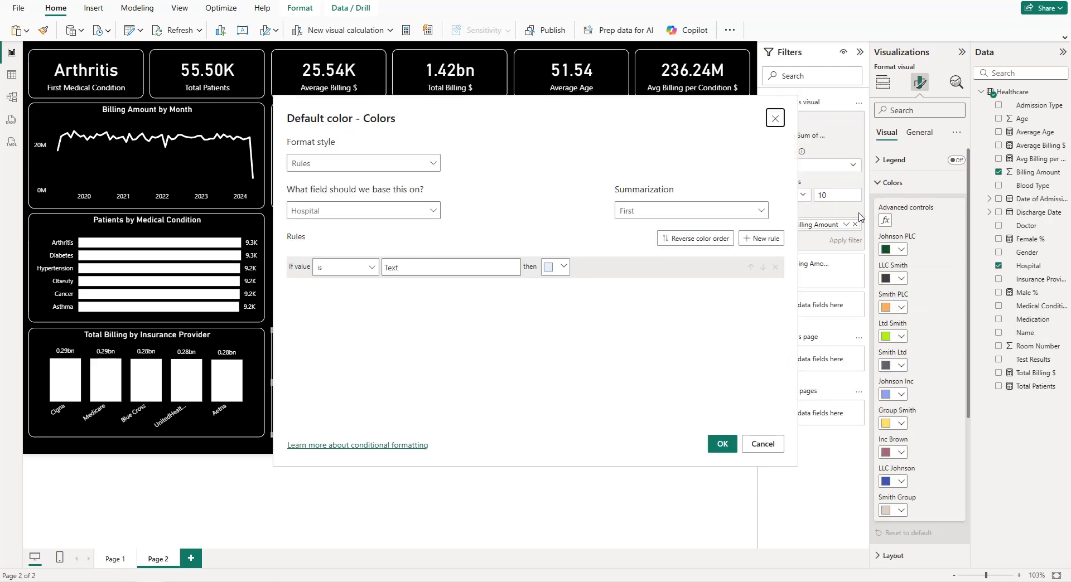
pyautogui.click(343, 169)
pyautogui.click(336, 181)
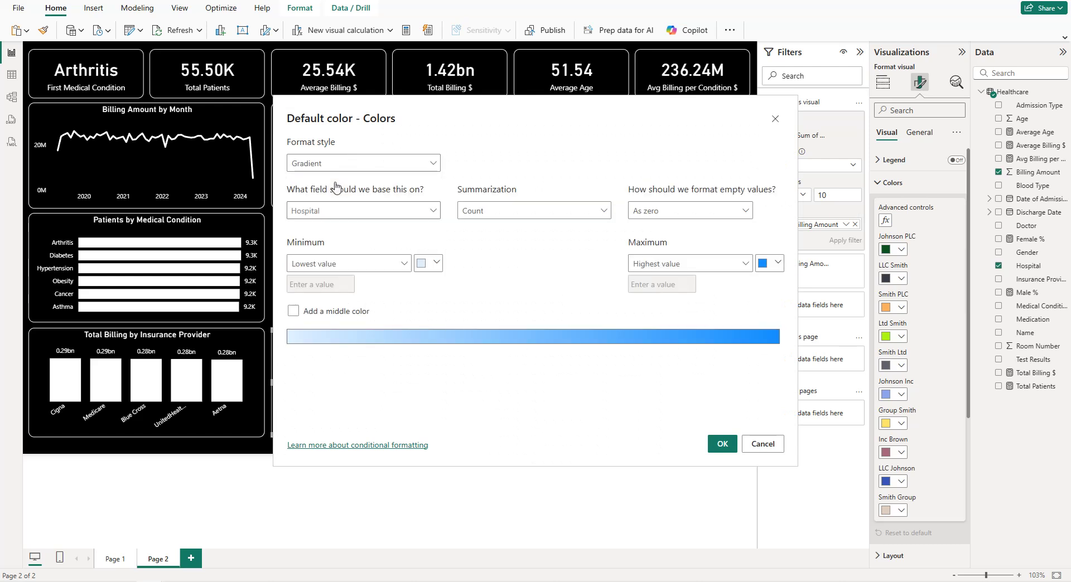
pyautogui.click(429, 264)
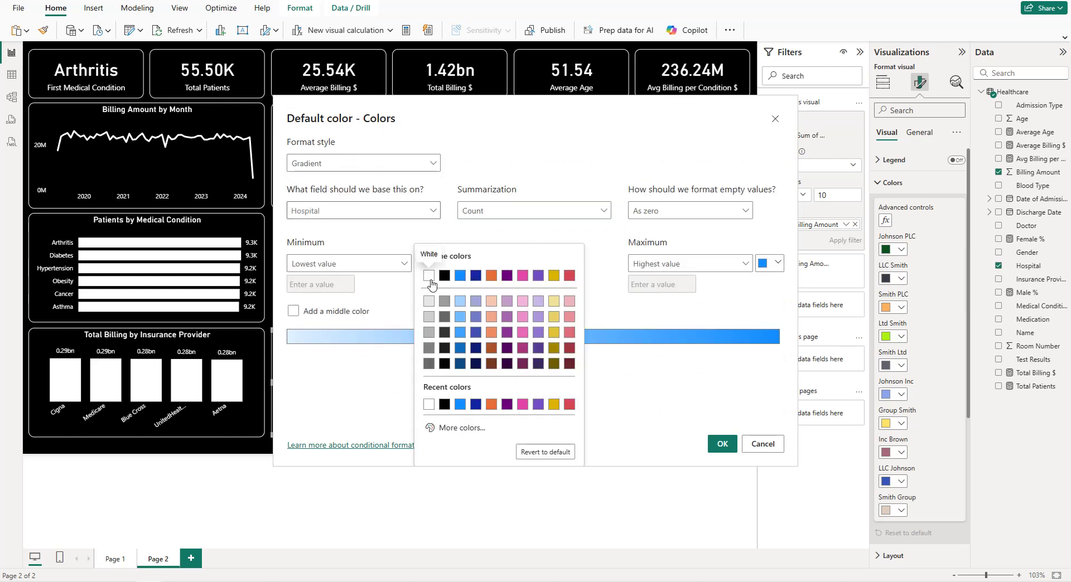
pyautogui.click(431, 283)
pyautogui.click(777, 263)
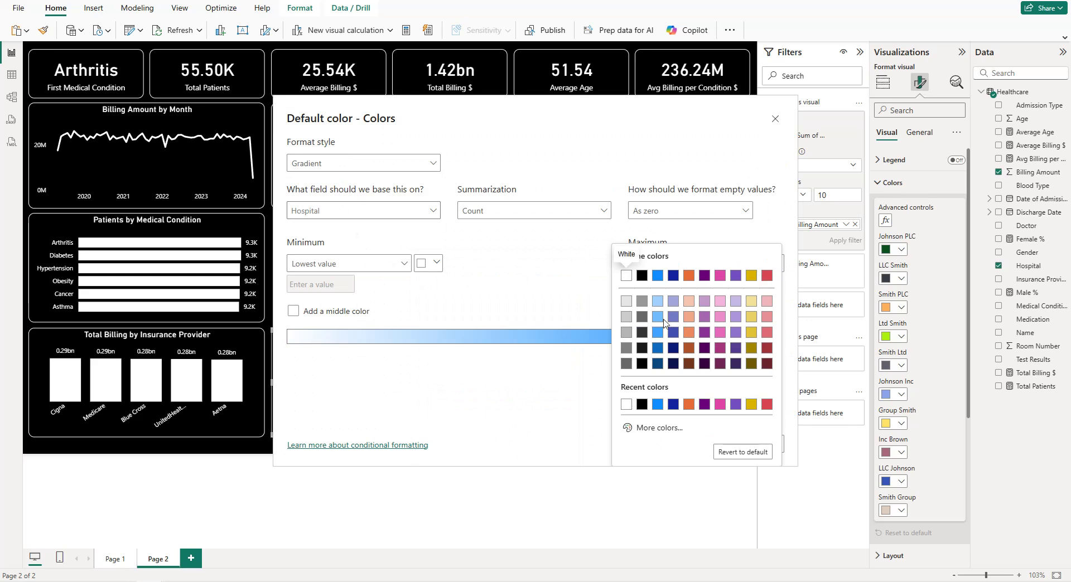
pyautogui.click(627, 348)
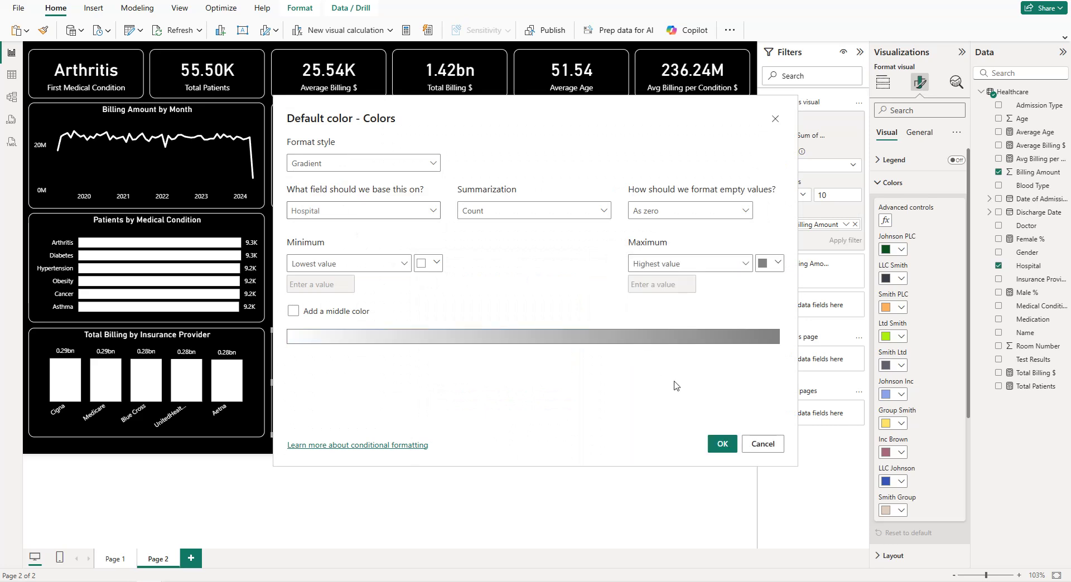
pyautogui.click(721, 446)
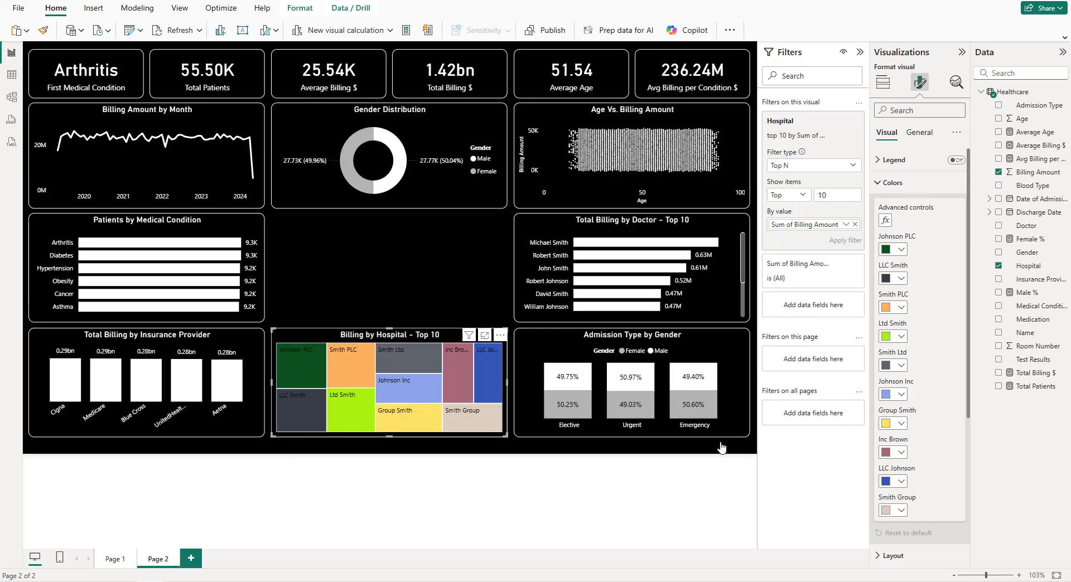
# - Add a matrix in the empty dashboard slot with Medical Condition as rows, Insurance Provider as columns and Billing Amount as values
pyautogui.click(424, 291)
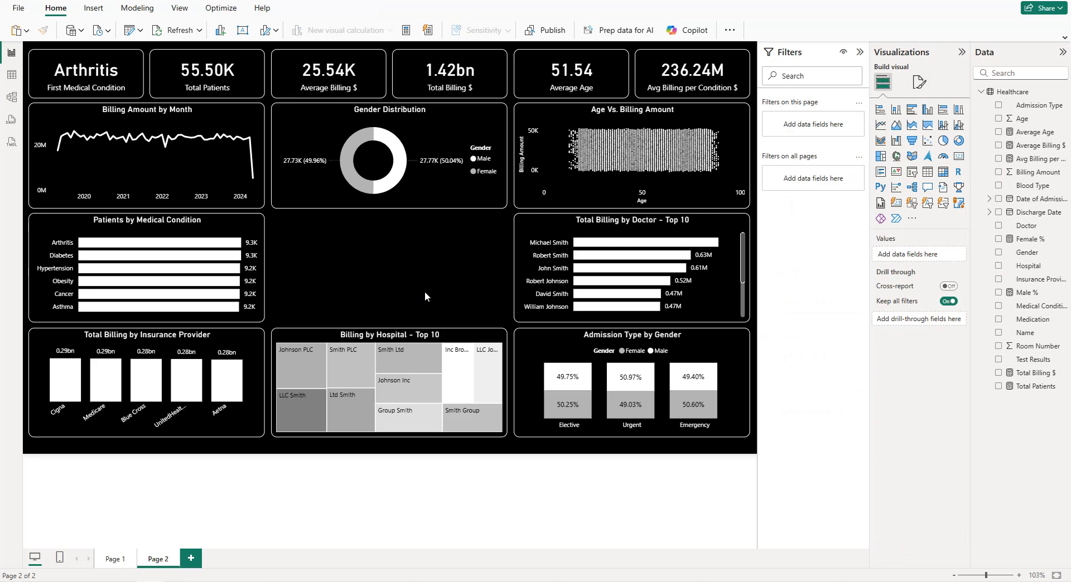
pyautogui.click(942, 173)
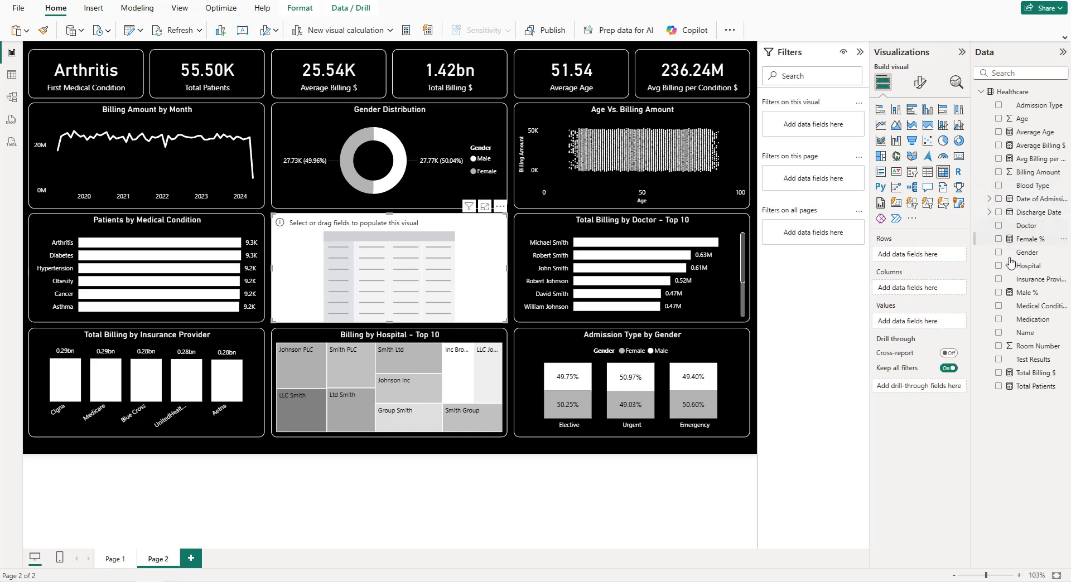
pyautogui.click(999, 307)
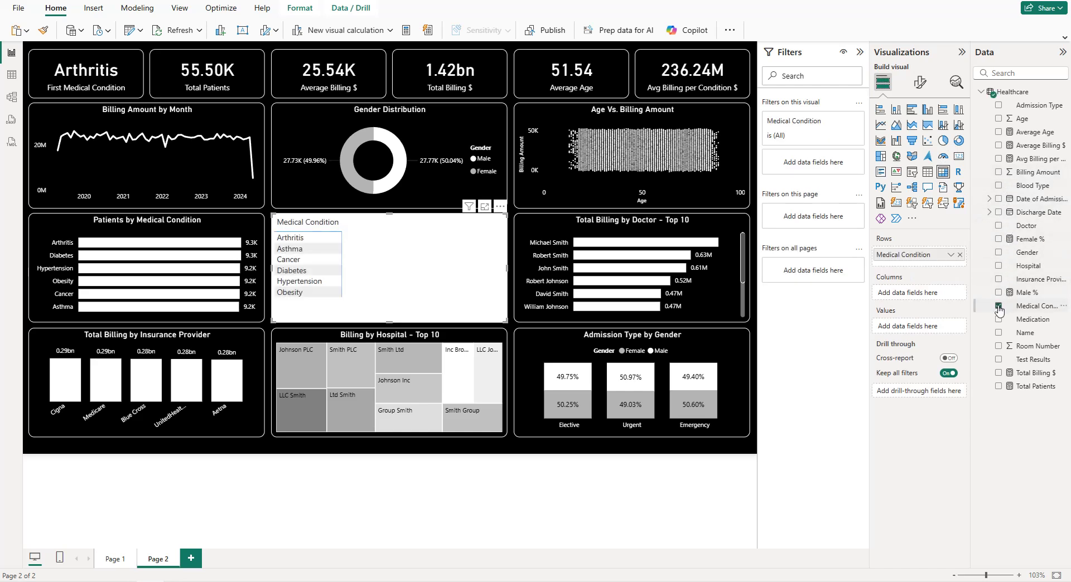
pyautogui.click(998, 278)
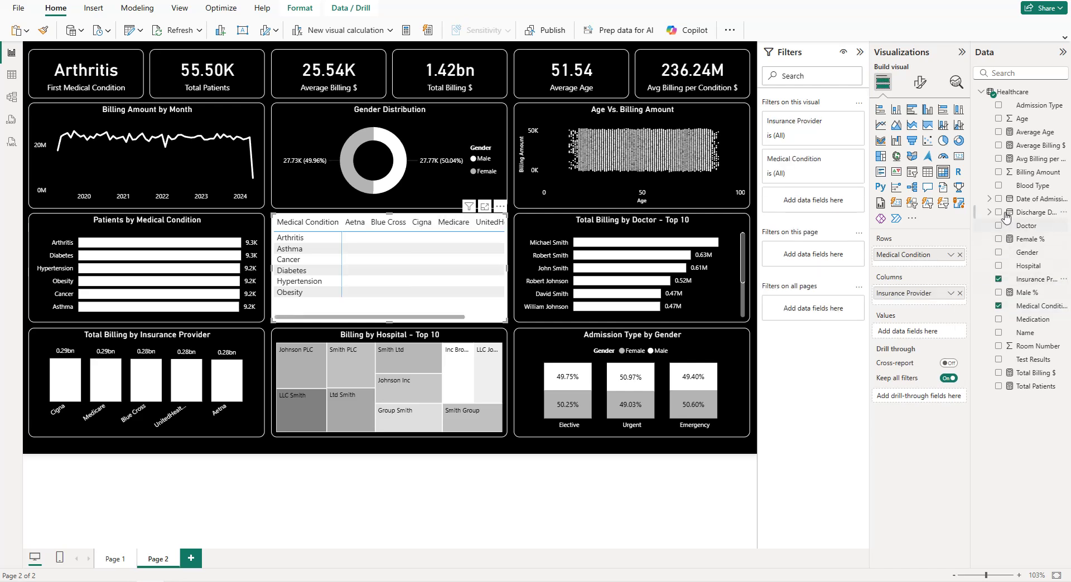
pyautogui.click(999, 173)
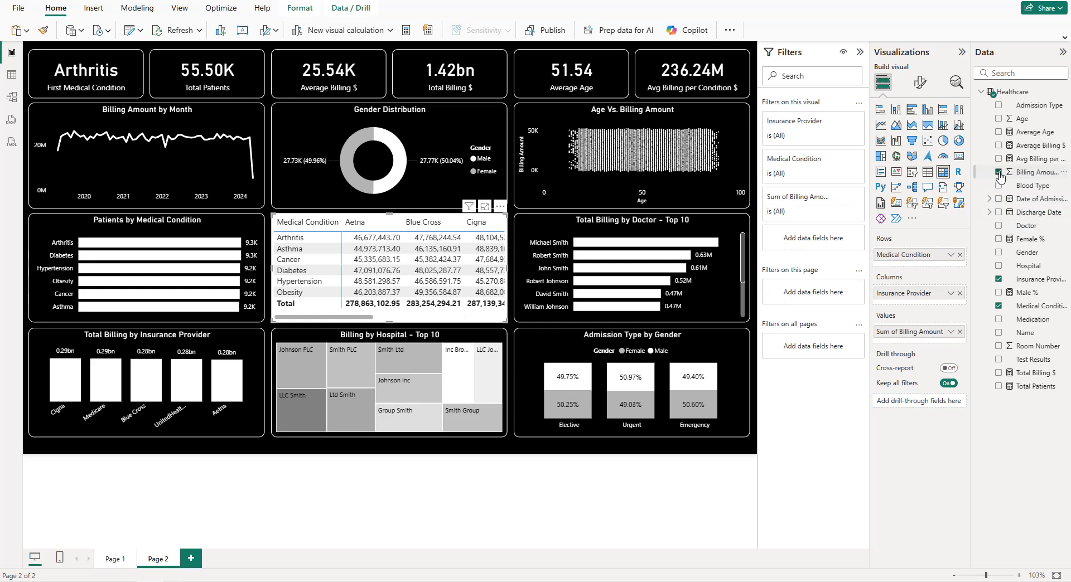
# - Set the matrix visual's background color to black
pyautogui.click(920, 82)
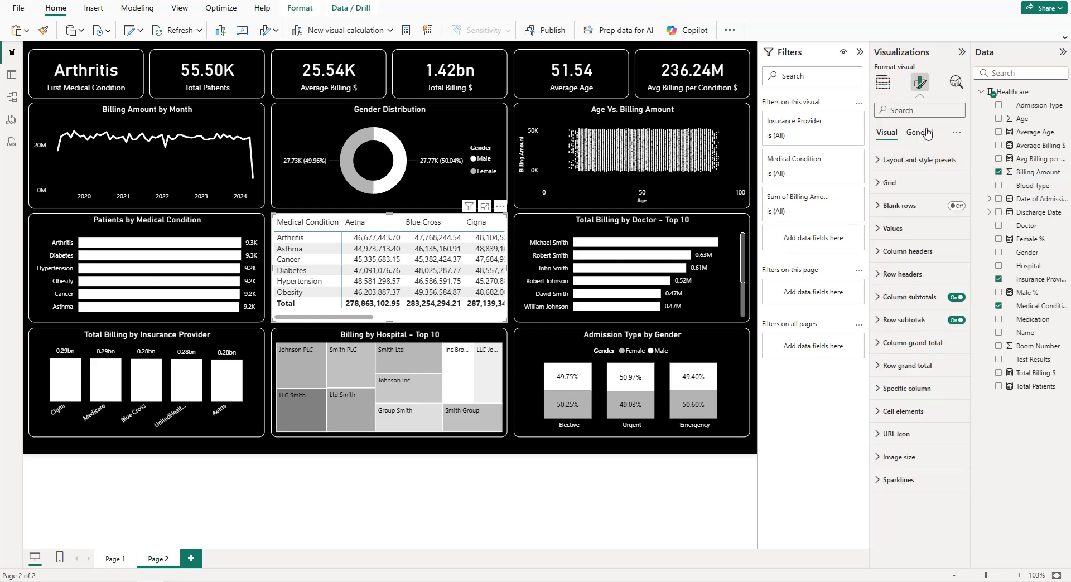
pyautogui.click(919, 133)
pyautogui.click(892, 206)
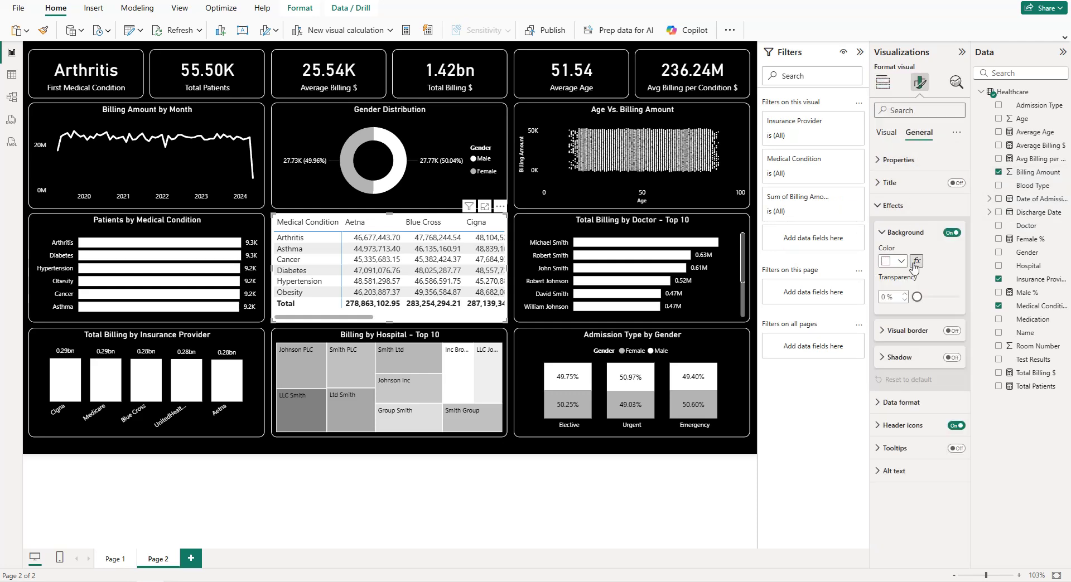
pyautogui.click(896, 260)
pyautogui.click(908, 301)
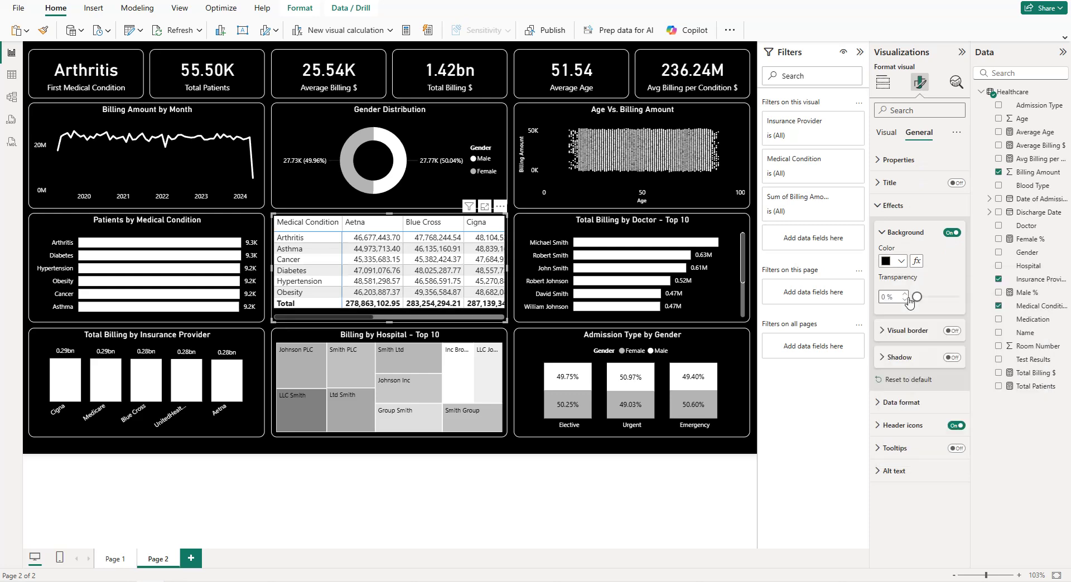
# - Turn on the matrix's visual border in white with 10 px rounded corners
pyautogui.click(953, 331)
pyautogui.click(914, 330)
pyautogui.click(900, 360)
pyautogui.click(893, 397)
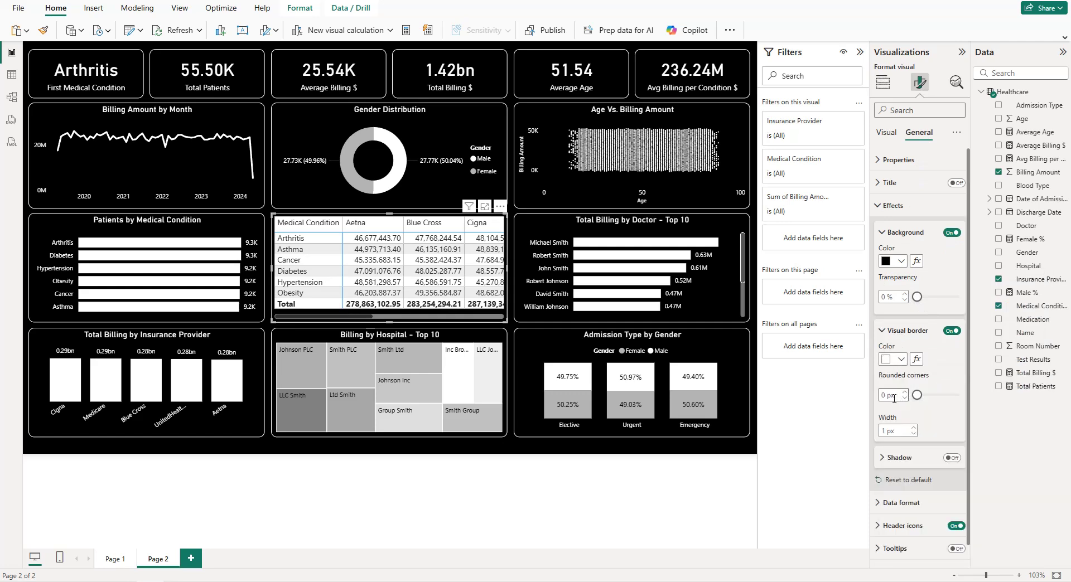
pyautogui.write('10')
pyautogui.click(889, 207)
# - Set the matrix values to font size 8 and make their background and alternate background colors black
pyautogui.click(886, 134)
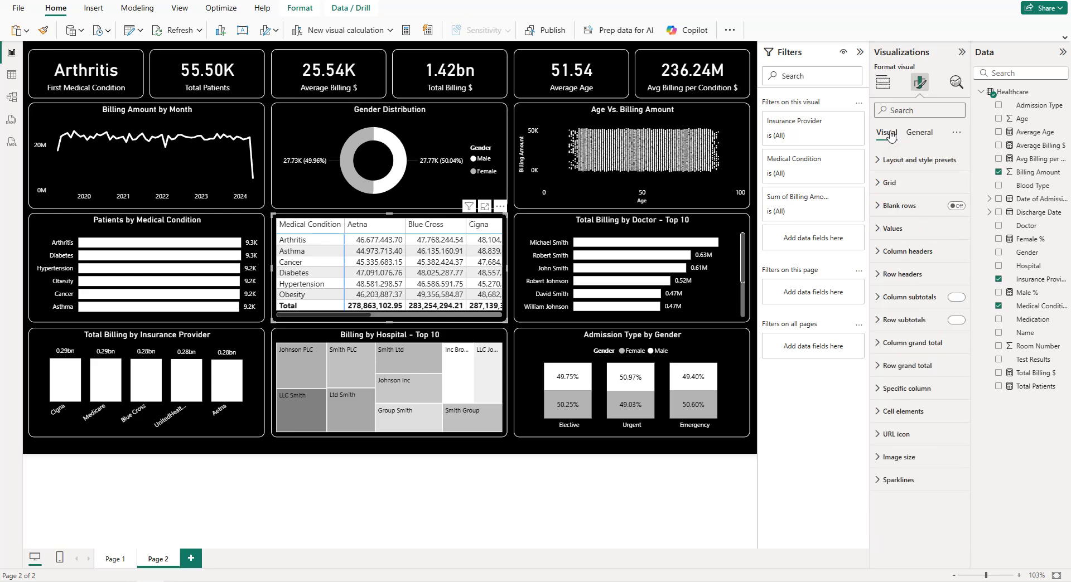
pyautogui.click(925, 229)
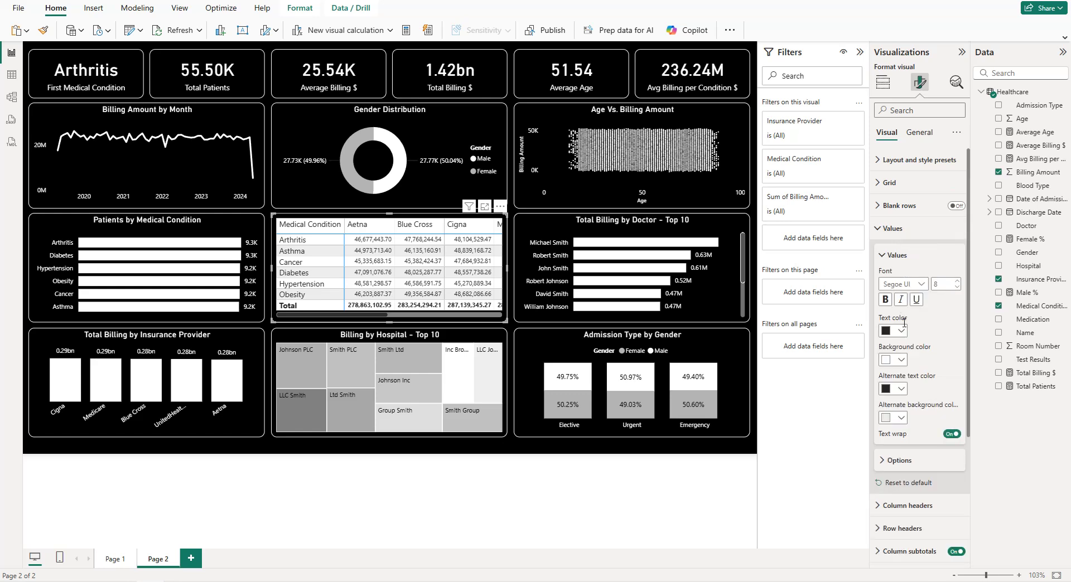
pyautogui.click(900, 359)
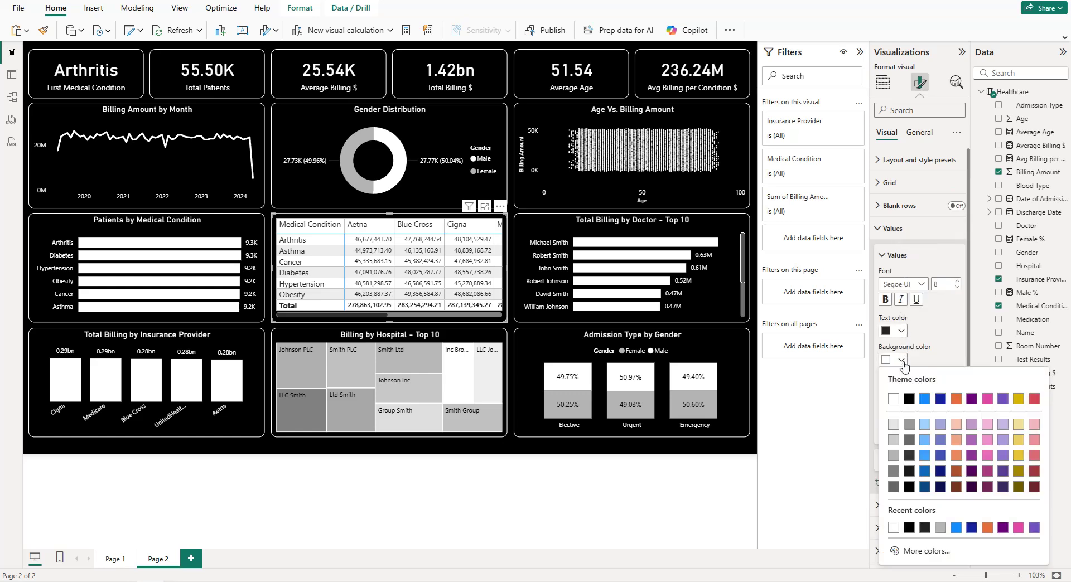
pyautogui.click(908, 399)
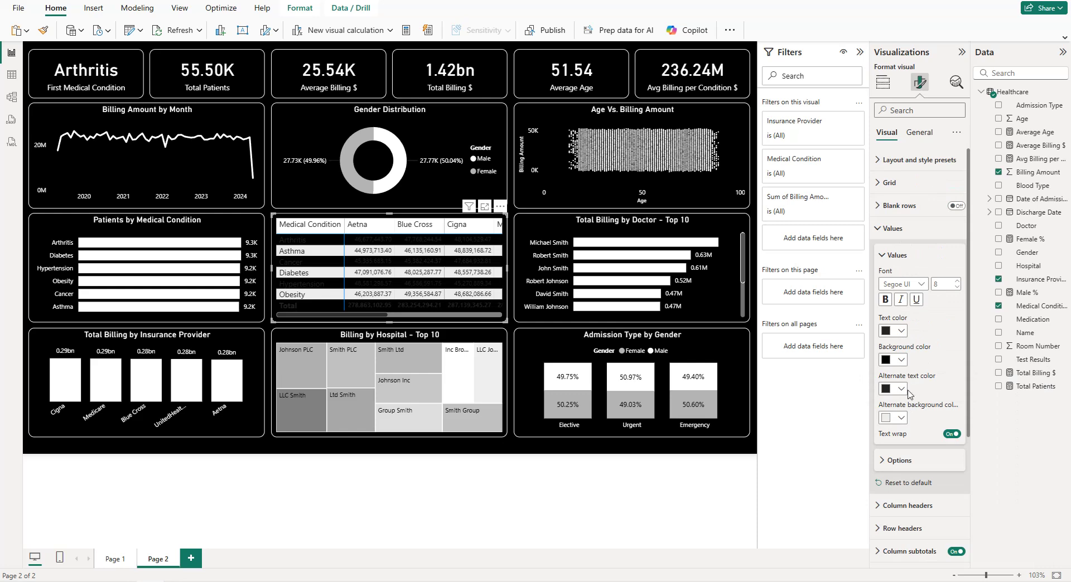
pyautogui.click(900, 418)
pyautogui.click(898, 378)
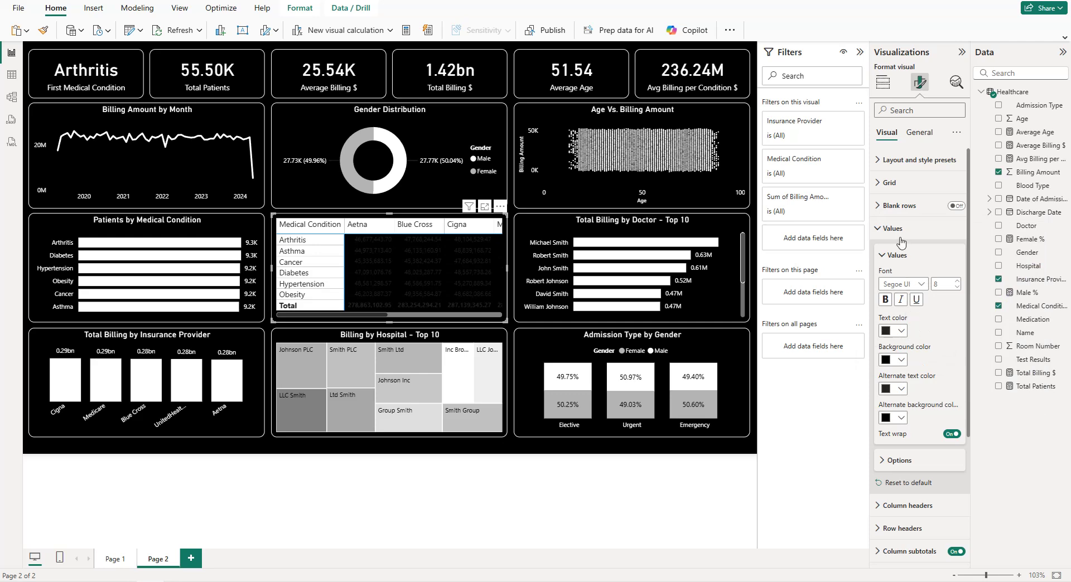
# - Set the matrix values' text color and alternate text color to white
pyautogui.click(903, 333)
pyautogui.click(896, 373)
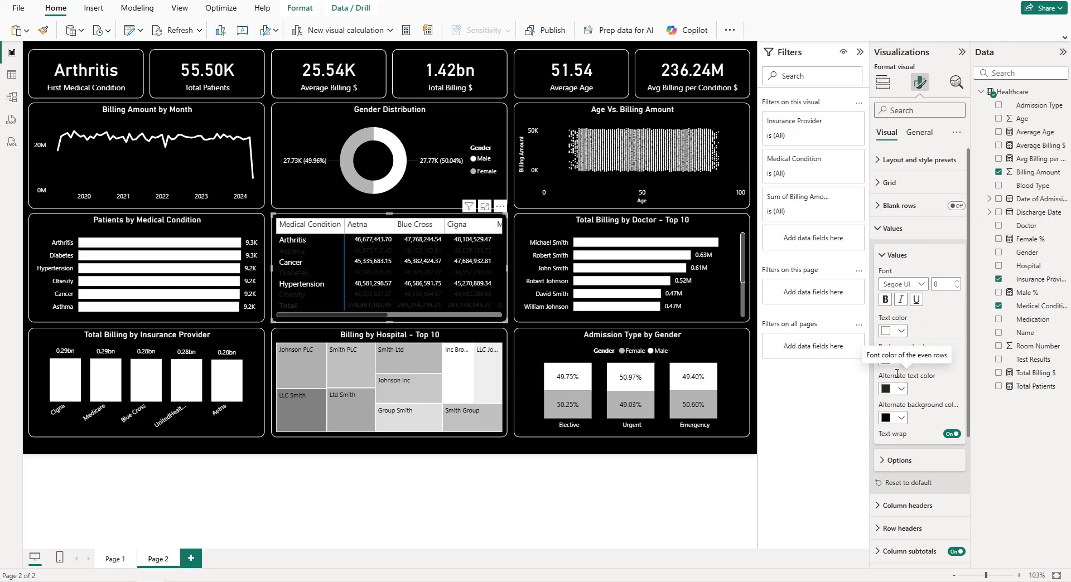
pyautogui.click(901, 389)
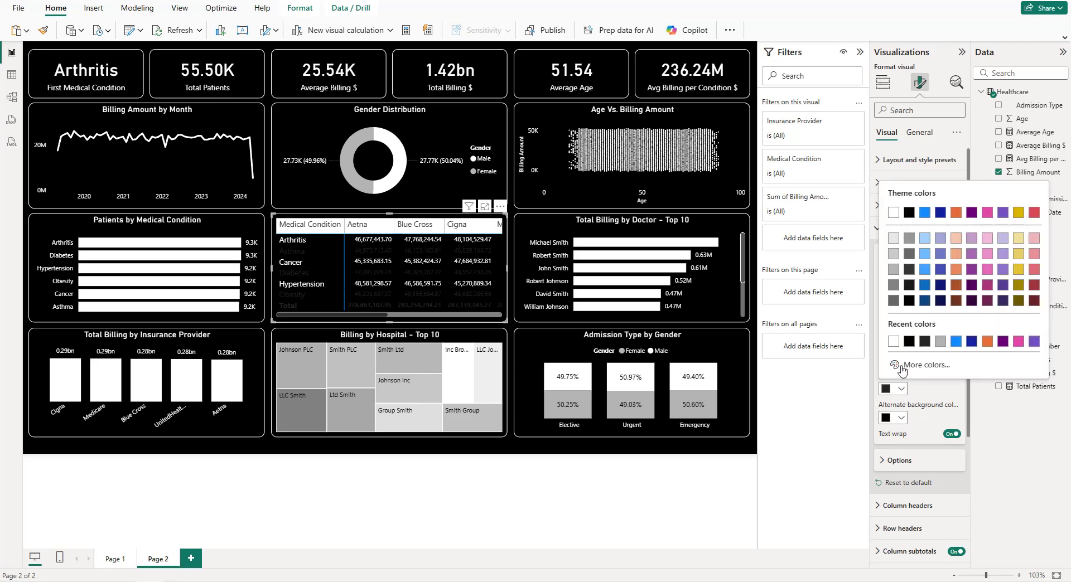
pyautogui.click(894, 342)
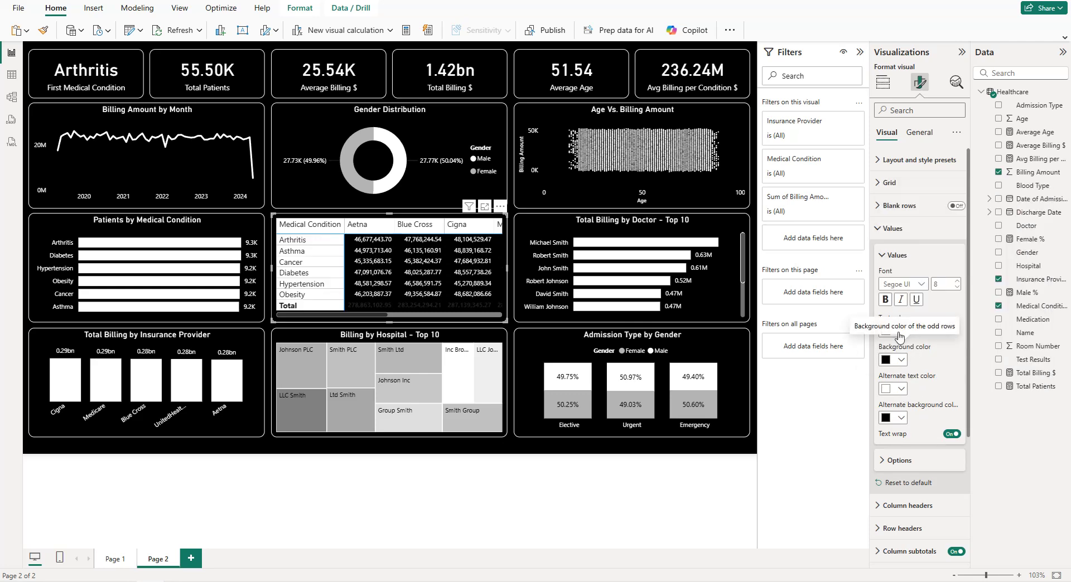
pyautogui.click(892, 228)
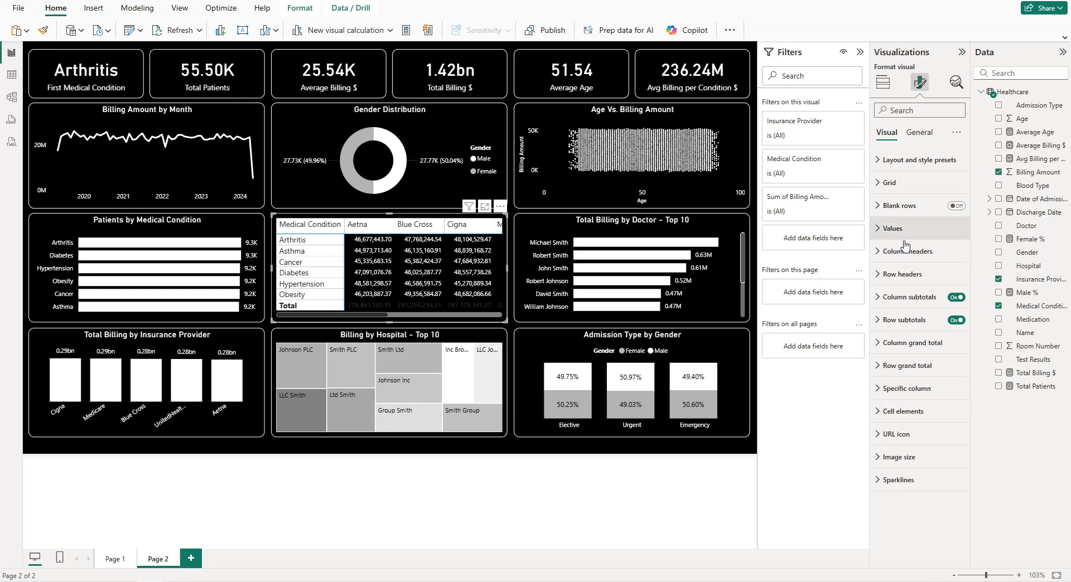
# - Format the matrix's column headers with a black background and white text
pyautogui.click(911, 255)
pyautogui.click(896, 383)
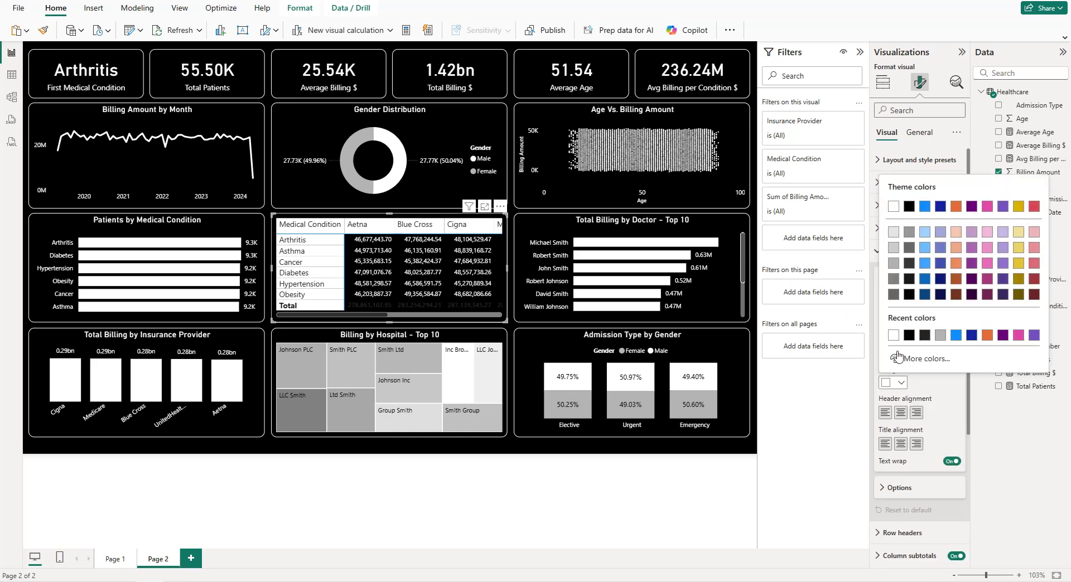
pyautogui.click(909, 335)
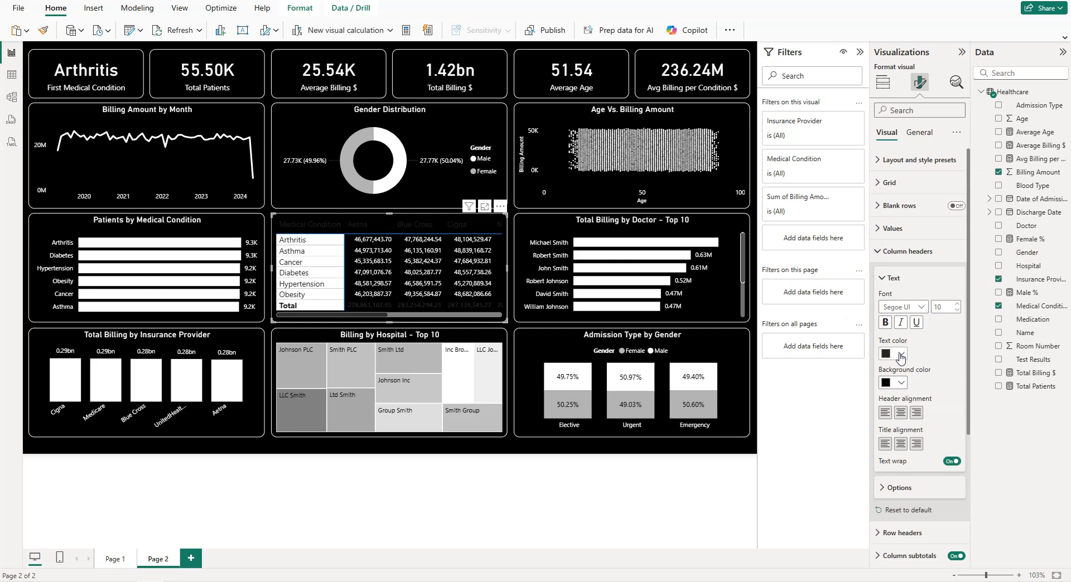
pyautogui.click(900, 354)
pyautogui.click(892, 393)
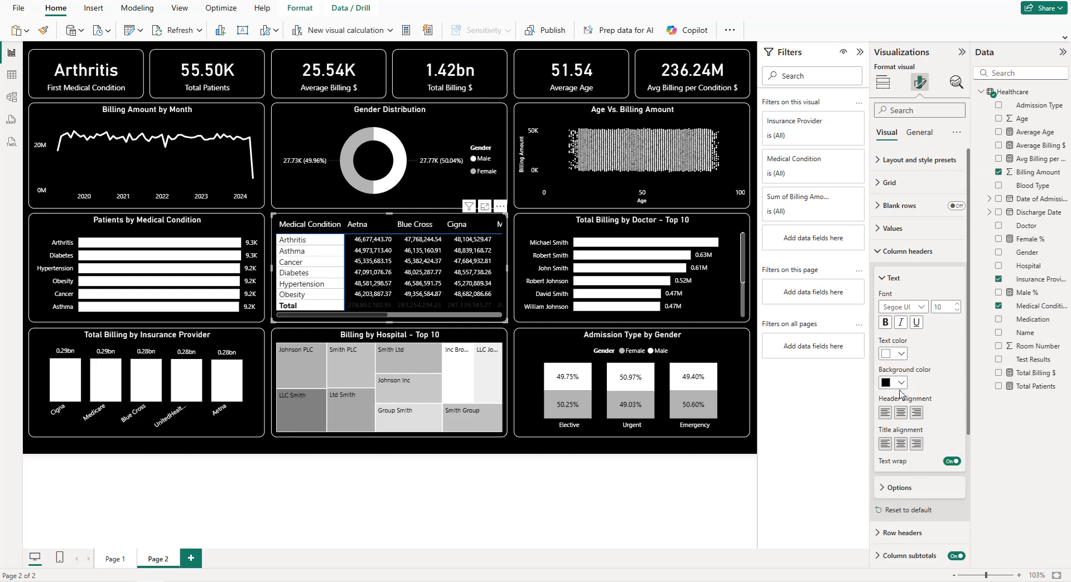
pyautogui.click(907, 251)
# - Format the matrix's row grand total with white text on a black background
pyautogui.click(920, 366)
pyautogui.scroll(-3, 915, 368)
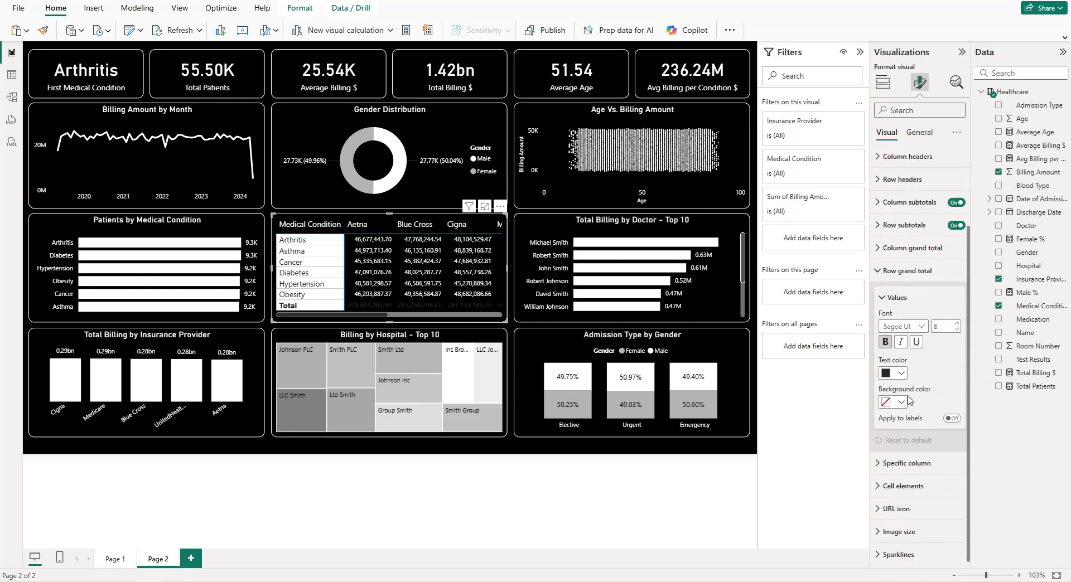
pyautogui.click(900, 370)
pyautogui.click(893, 392)
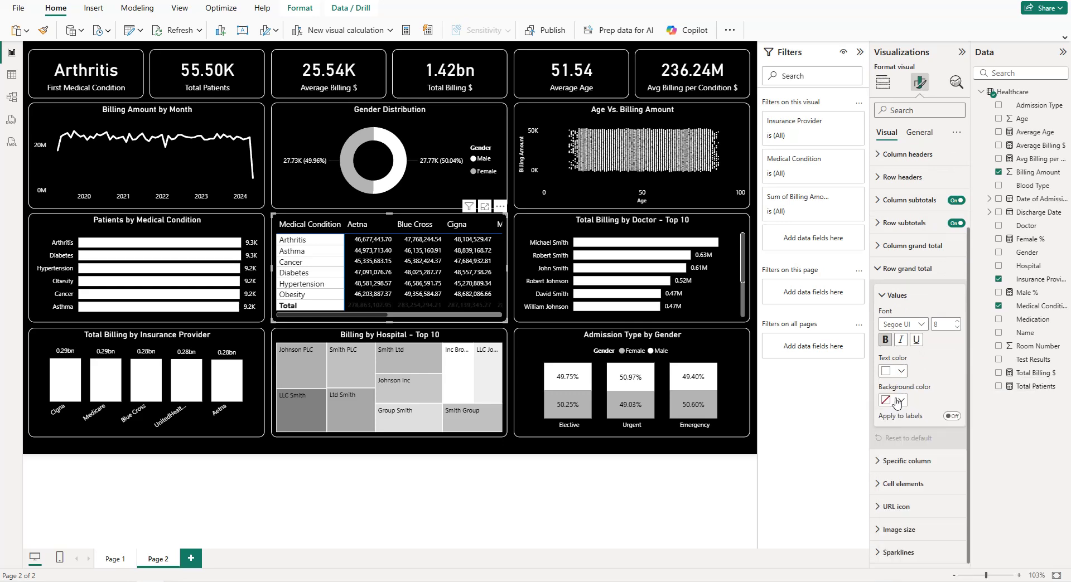
pyautogui.click(897, 399)
pyautogui.click(907, 354)
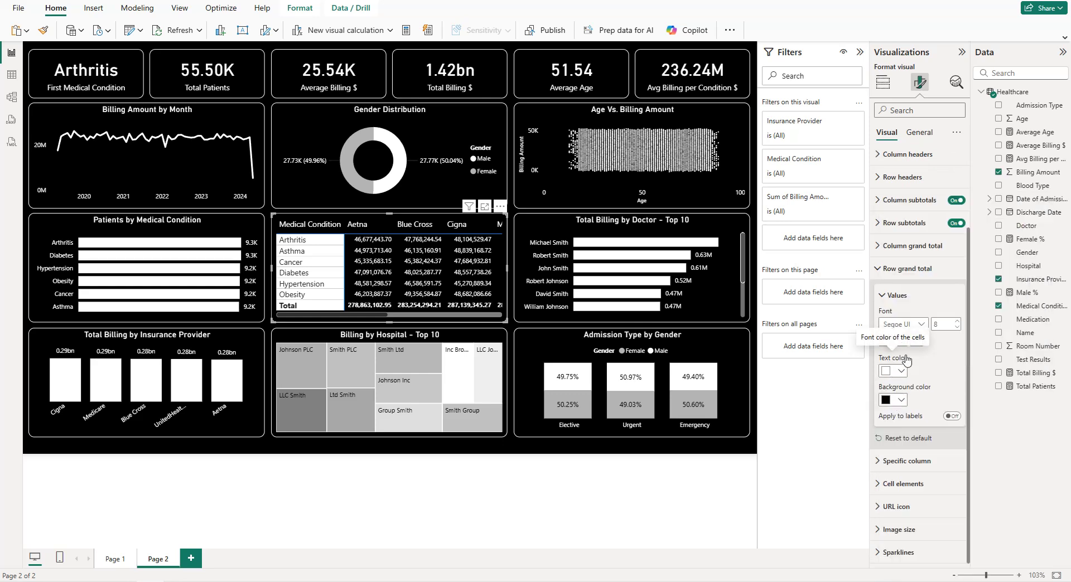
pyautogui.click(910, 276)
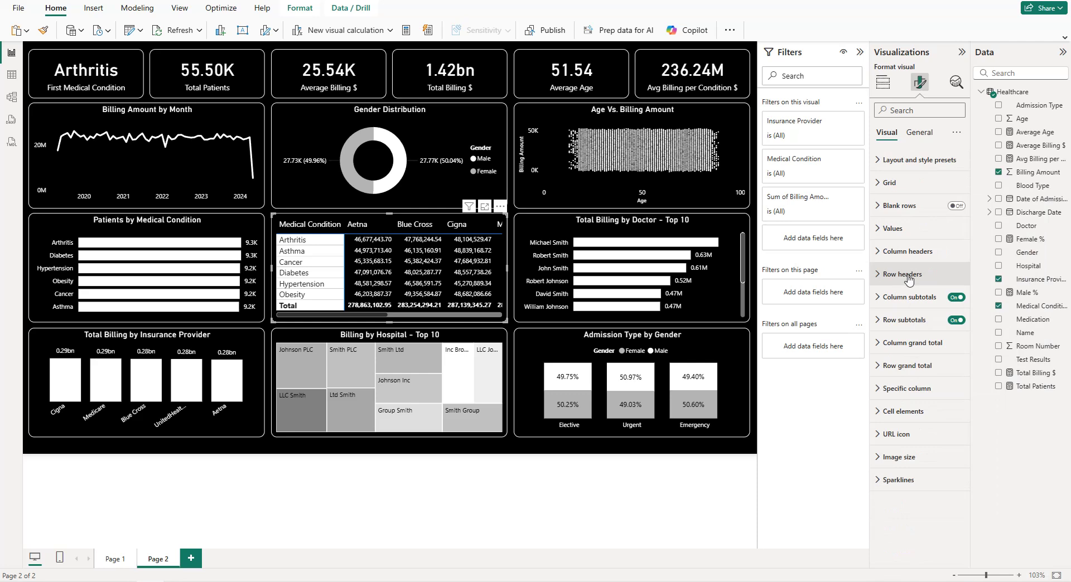
# - Format the matrix's column grand total with white text on a black background
pyautogui.click(912, 342)
pyautogui.click(900, 445)
pyautogui.click(901, 475)
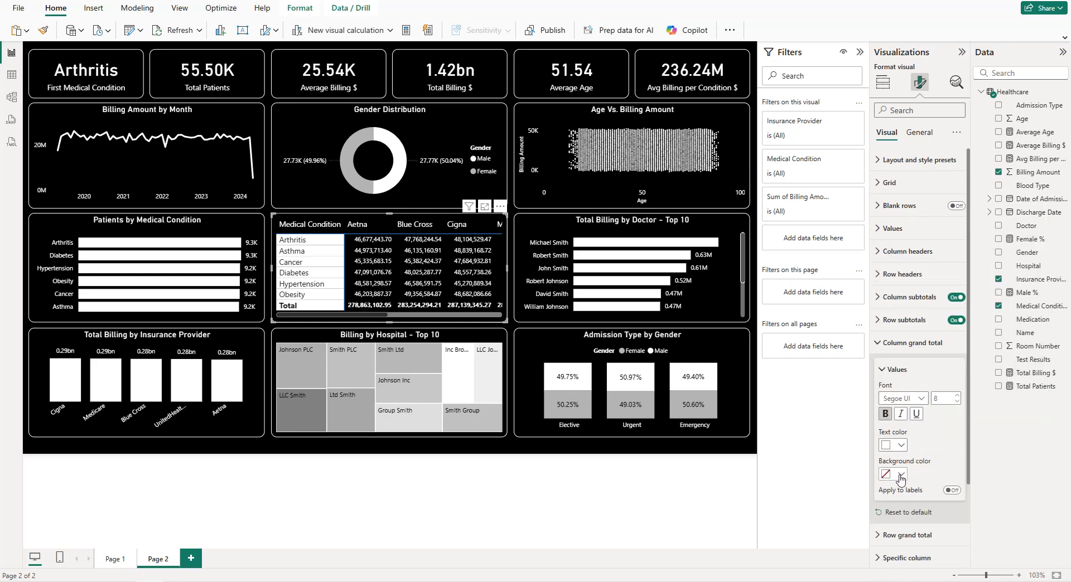
pyautogui.click(900, 475)
pyautogui.click(910, 430)
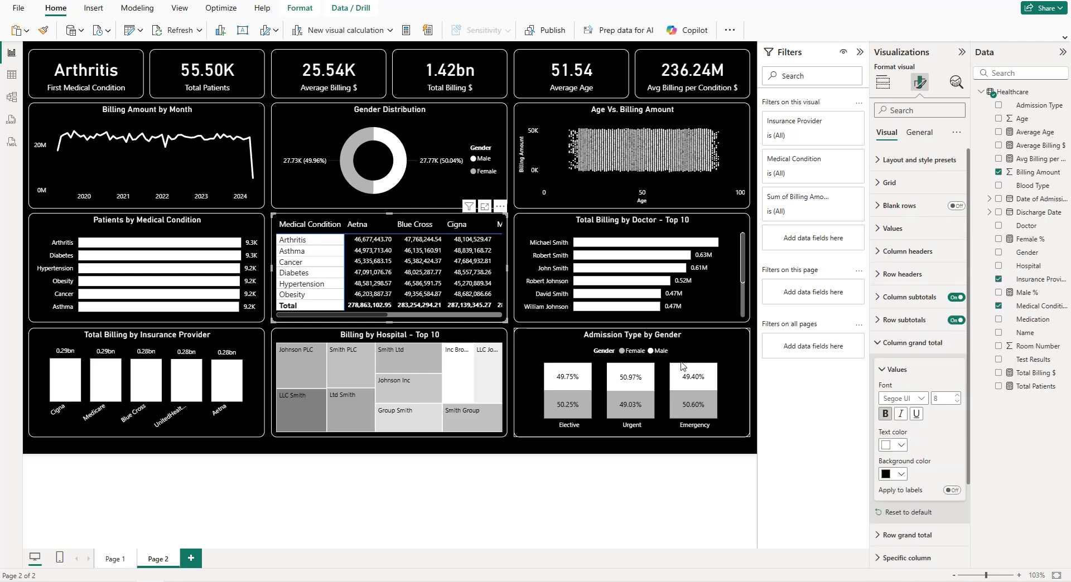
pyautogui.moveTo(372, 313)
pyautogui.mouseDown()
pyautogui.moveTo(490, 313)
pyautogui.moveTo(379, 313)
pyautogui.mouseUp()
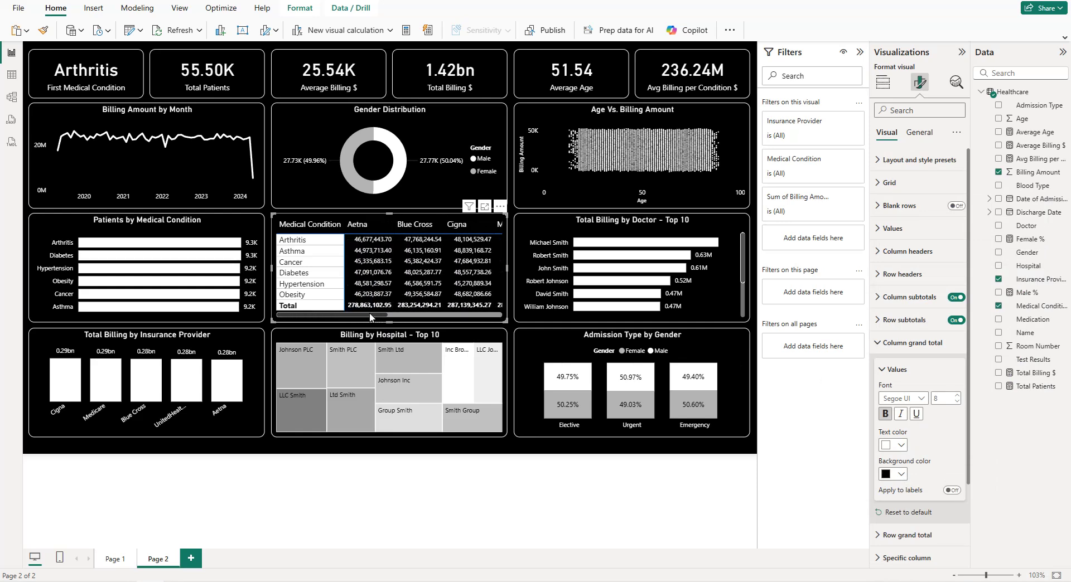
# - Change the matrix's grid border color to white for all sections
pyautogui.click(940, 341)
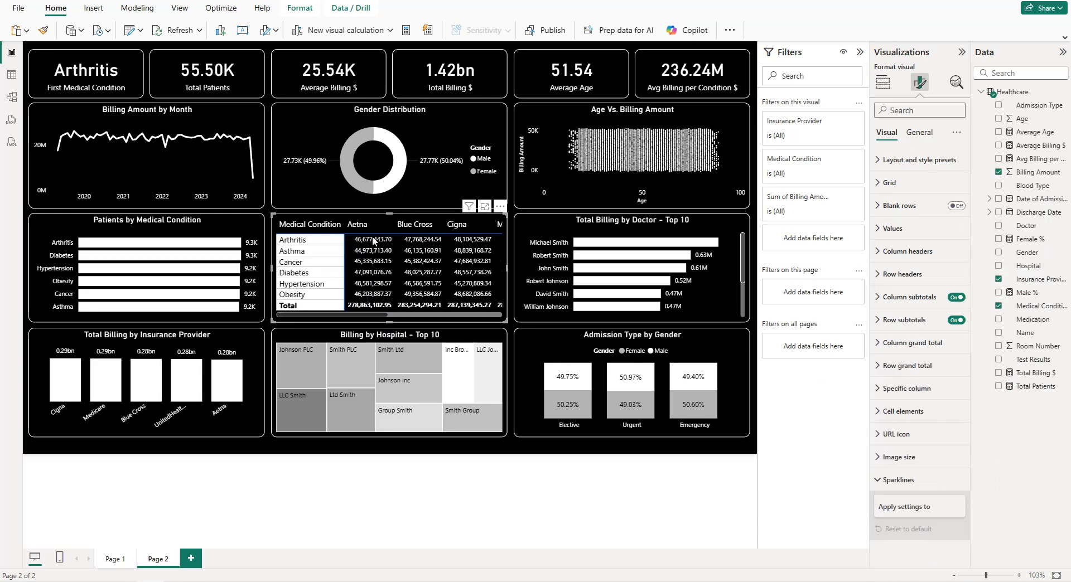
pyautogui.click(892, 182)
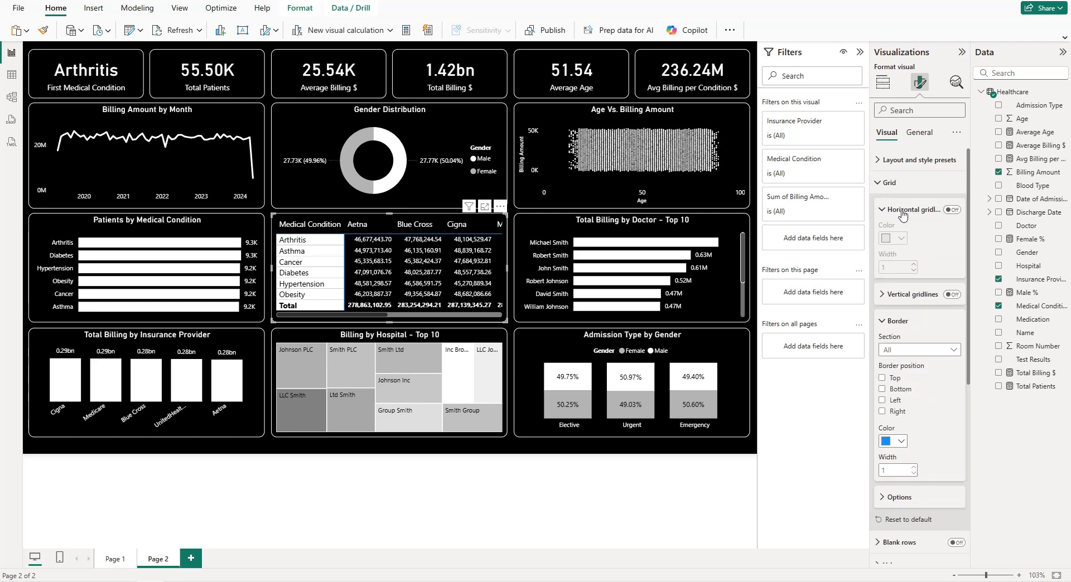
pyautogui.click(893, 441)
pyautogui.click(887, 249)
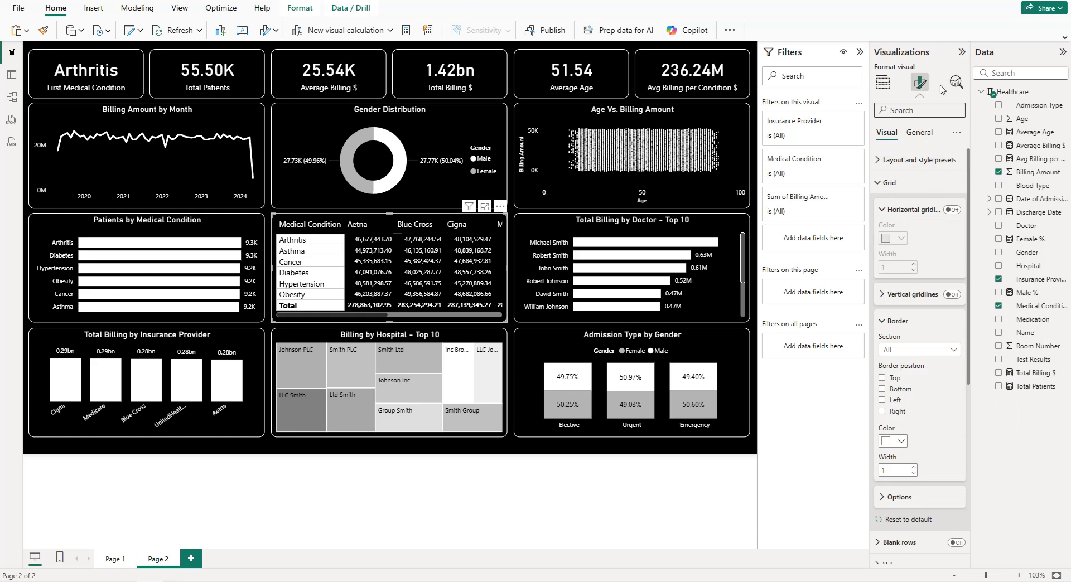
# - Collapse the Visualizations, Filters and Data panes and deselect the matrix to view the whole dashboard
pyautogui.click(960, 52)
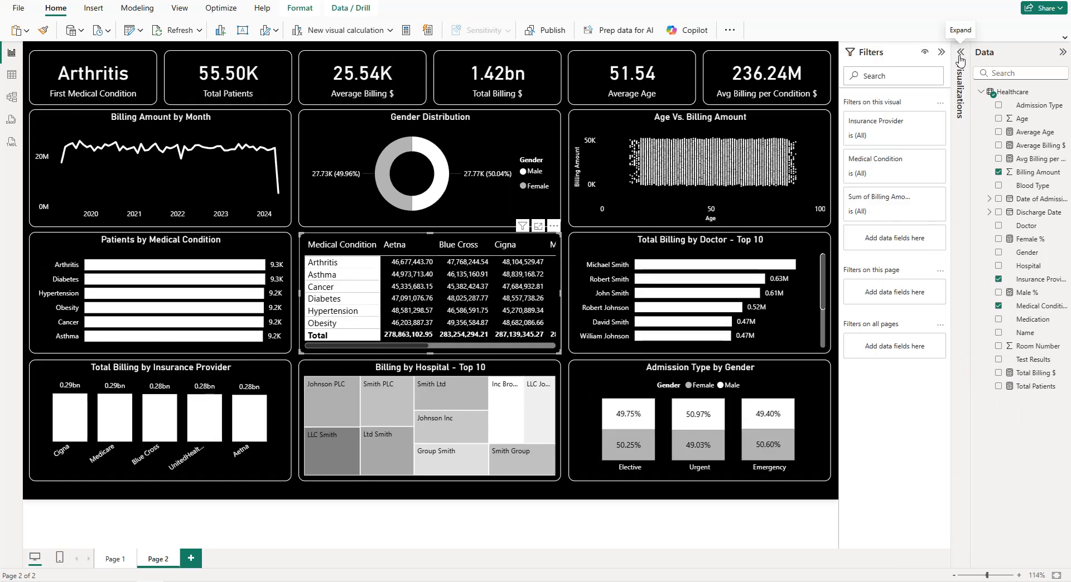
pyautogui.click(941, 52)
pyautogui.click(1062, 52)
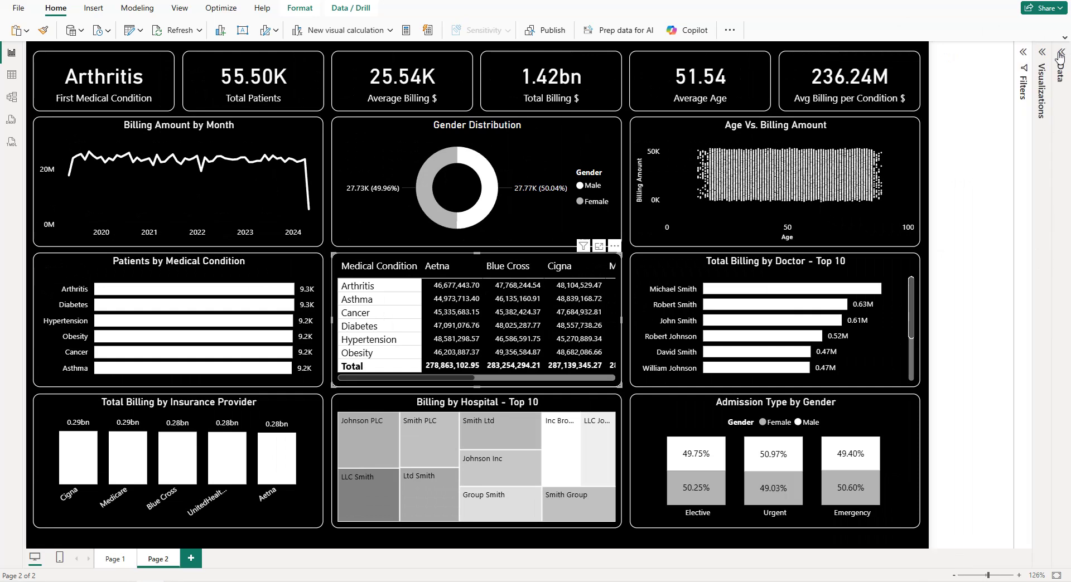
pyautogui.click(963, 52)
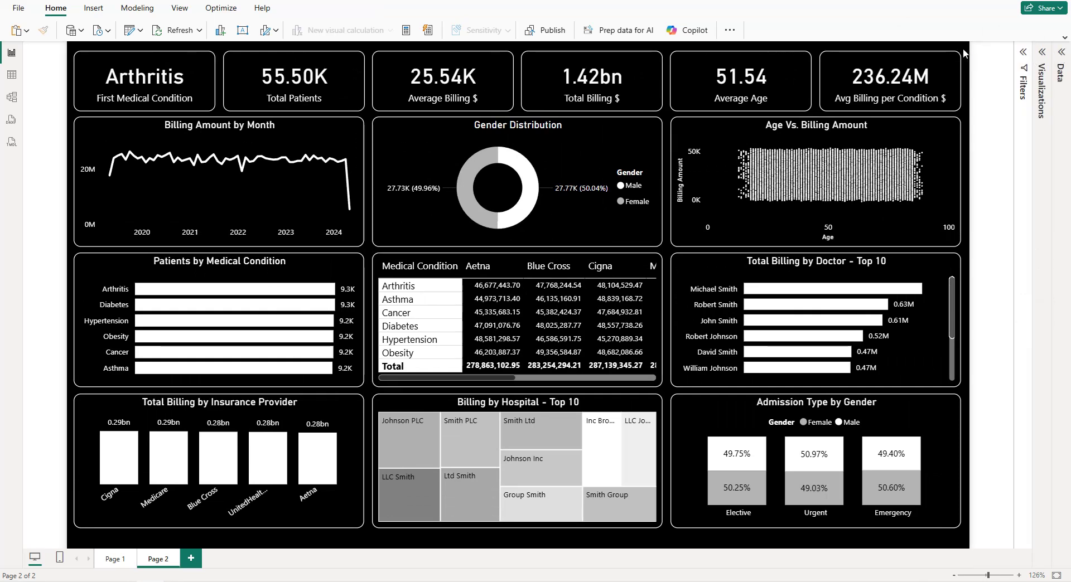